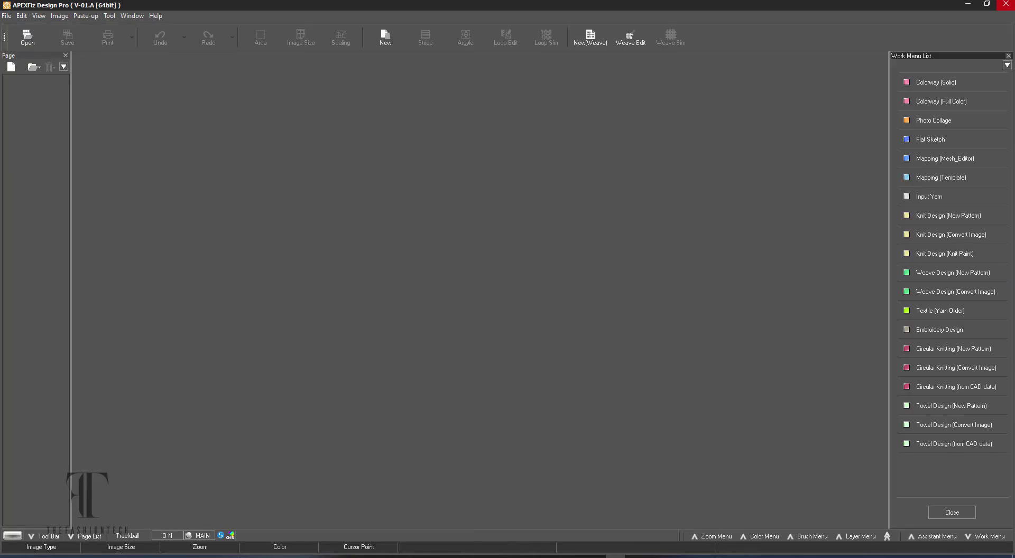
# Create a new standard weave pattern named S3D-Plaid with the default yarn density and plain weave.
pyautogui.click(945, 273)
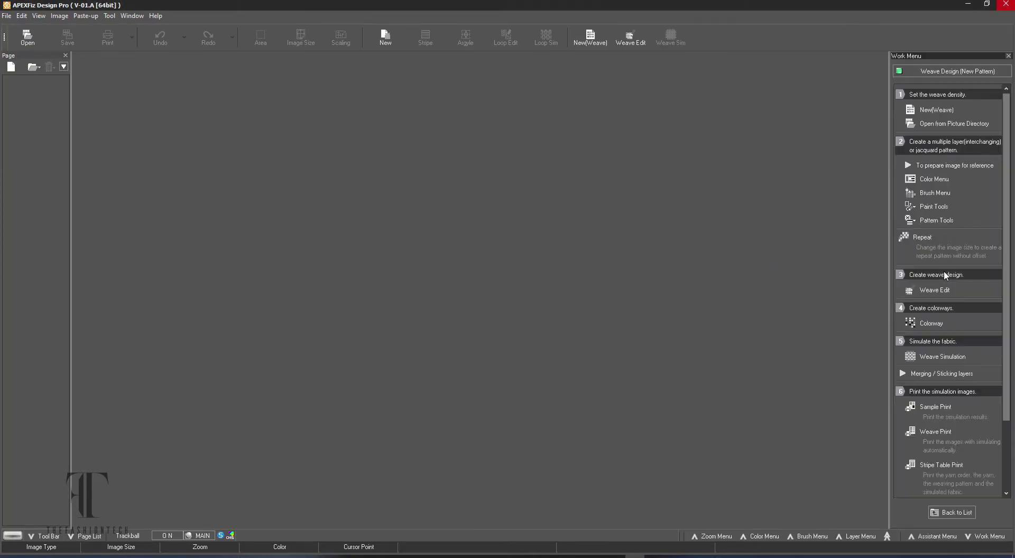
pyautogui.click(933, 109)
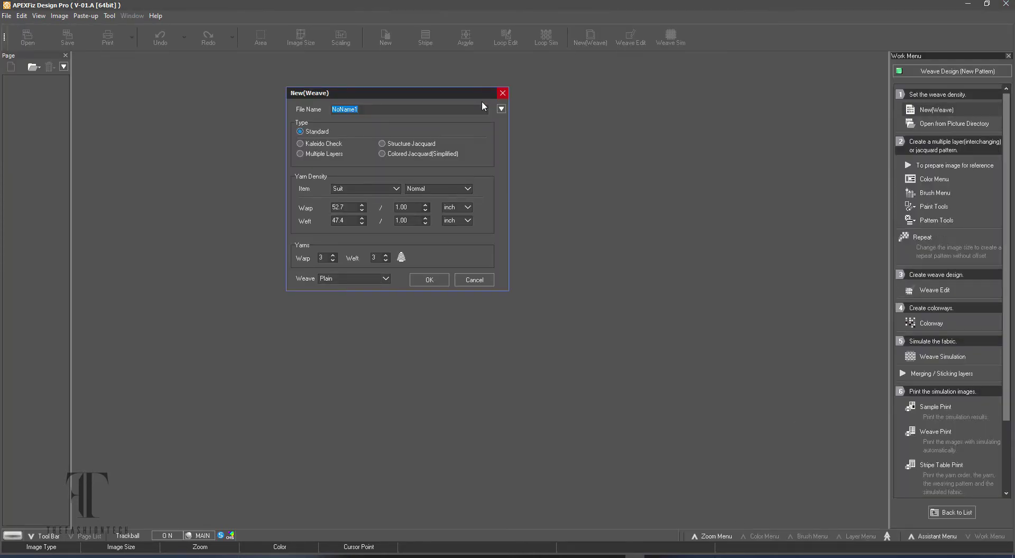
pyautogui.write('S3D-Plaid')
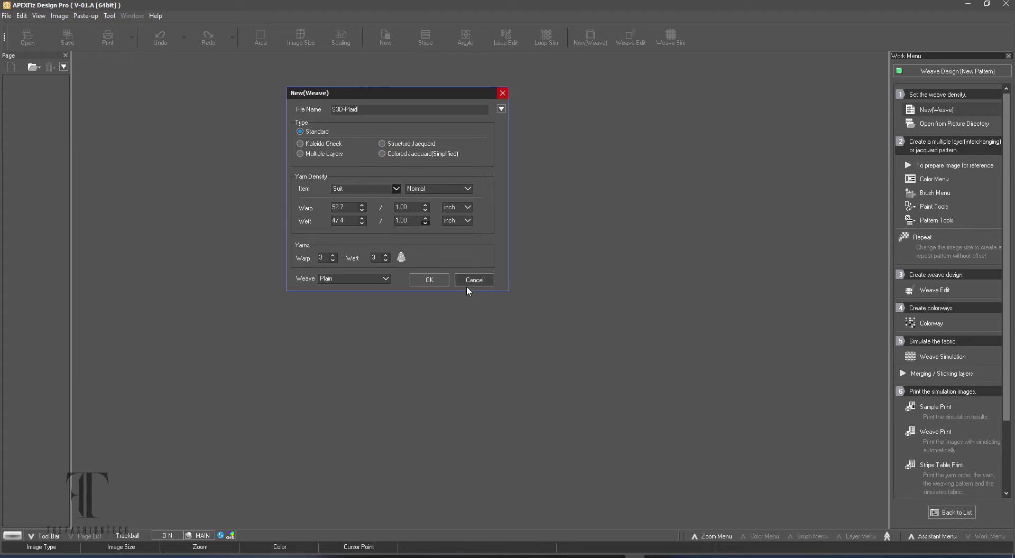
pyautogui.press('Return')
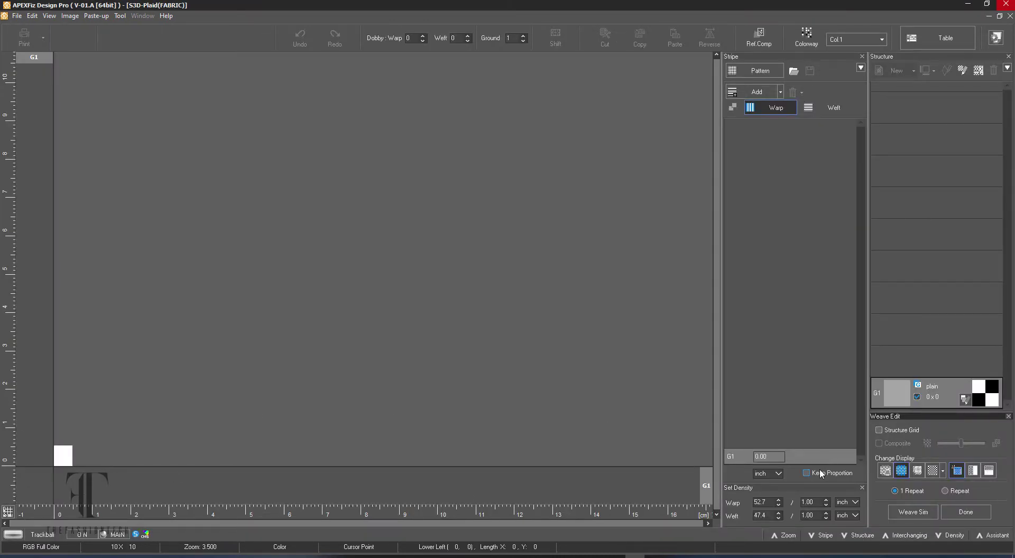
# Add a first warp stripe and a first weft stripe to the pattern.
pyautogui.click(761, 96)
pyautogui.click(827, 110)
pyautogui.click(754, 94)
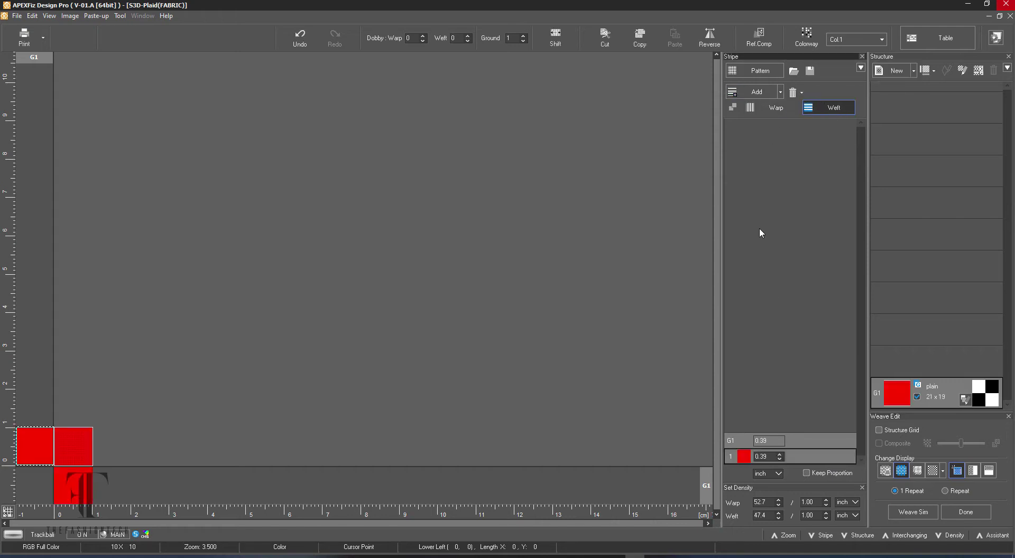
# Recolour the first warp stripe with a cream Pantone colour.
pyautogui.click(750, 108)
pyautogui.doubleClick(83, 462)
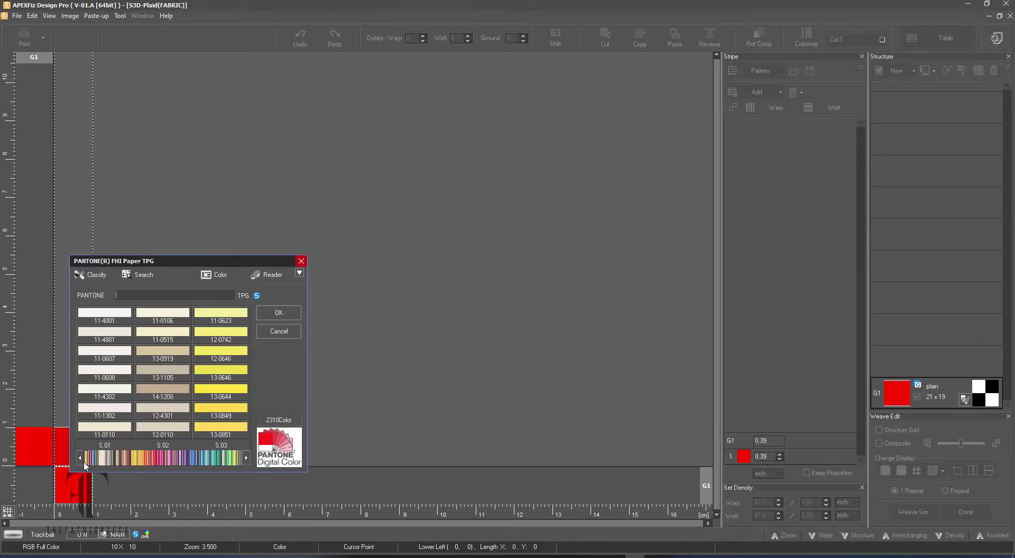
pyautogui.press('Return')
# Recolour the first weft stripe with the light green Pantone 14-0226.
pyautogui.click(30, 450)
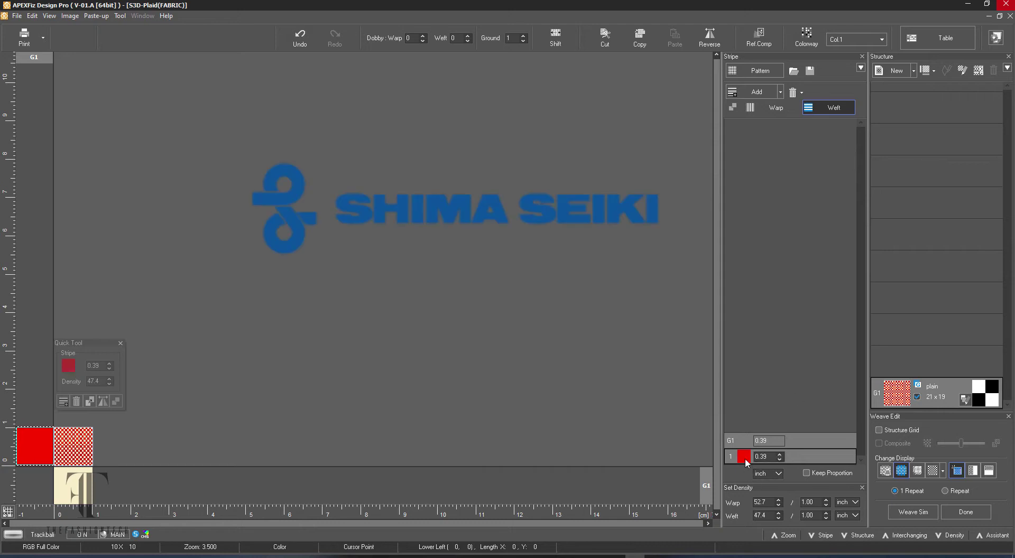
pyautogui.doubleClick(43, 443)
pyautogui.click(217, 421)
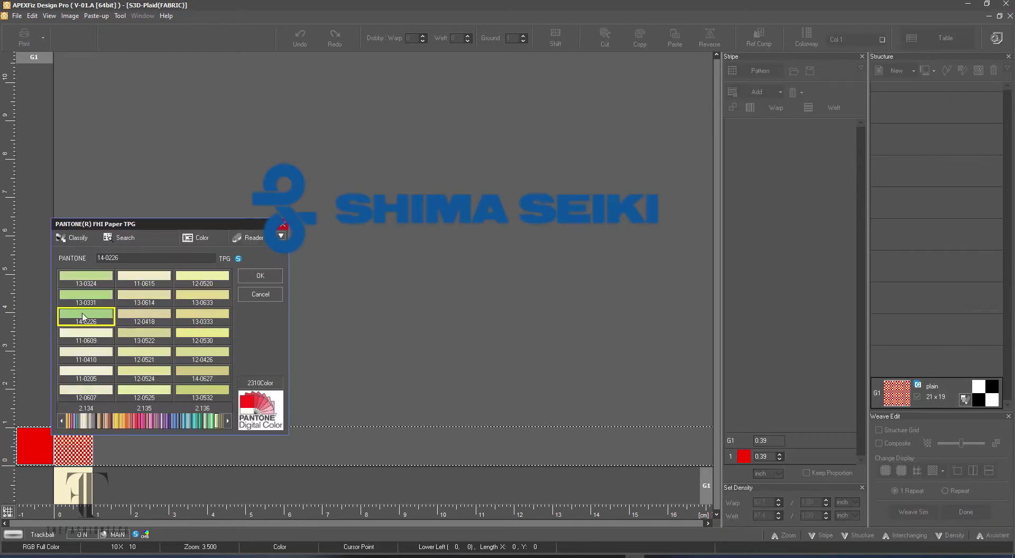
pyautogui.click(260, 278)
# Add three more warp stripes after the cream one.
pyautogui.click(163, 493)
pyautogui.click(744, 91)
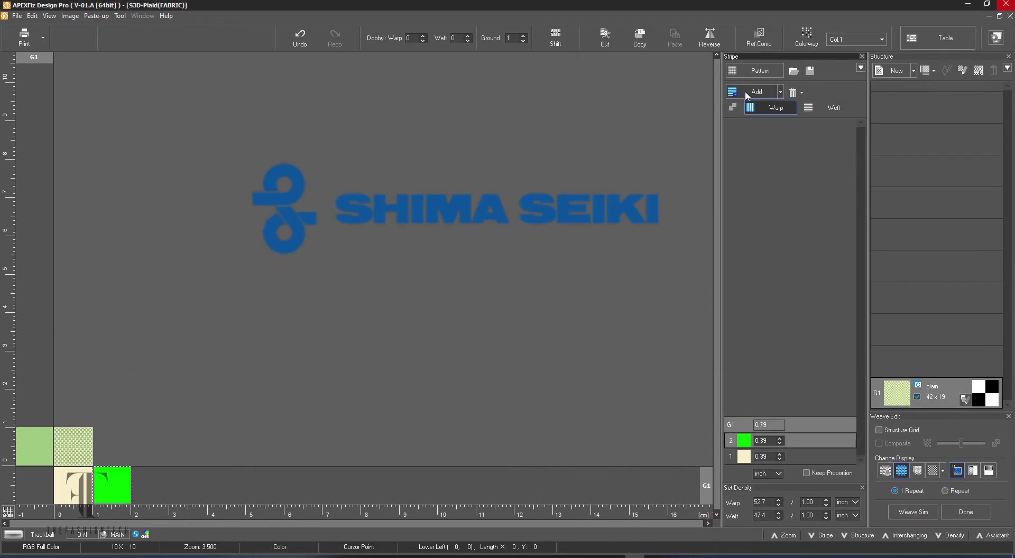
pyautogui.click(744, 91)
pyautogui.click(744, 91)
# Recolour the second warp stripe a softer light green and the third warp stripe a warmer yellow.
pyautogui.doubleClick(111, 484)
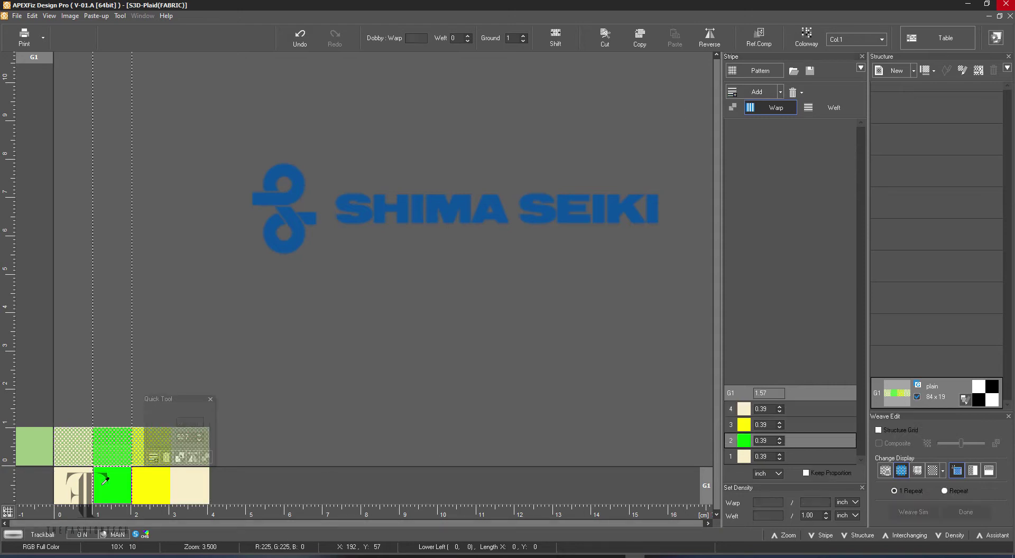
pyautogui.click(273, 461)
pyautogui.click(319, 319)
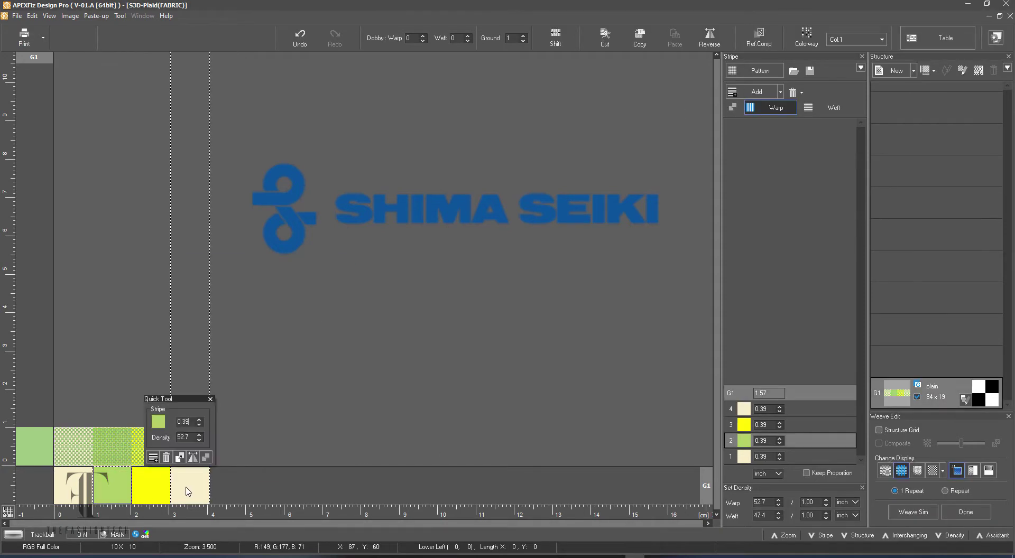
pyautogui.doubleClick(151, 484)
pyautogui.click(376, 321)
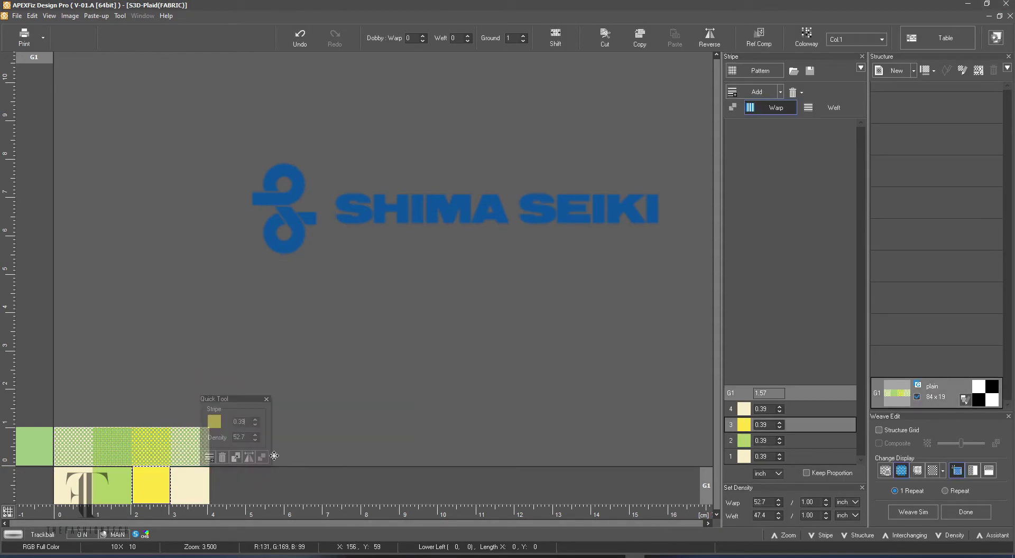
# Add three more weft stripes above the light green one.
pyautogui.click(829, 107)
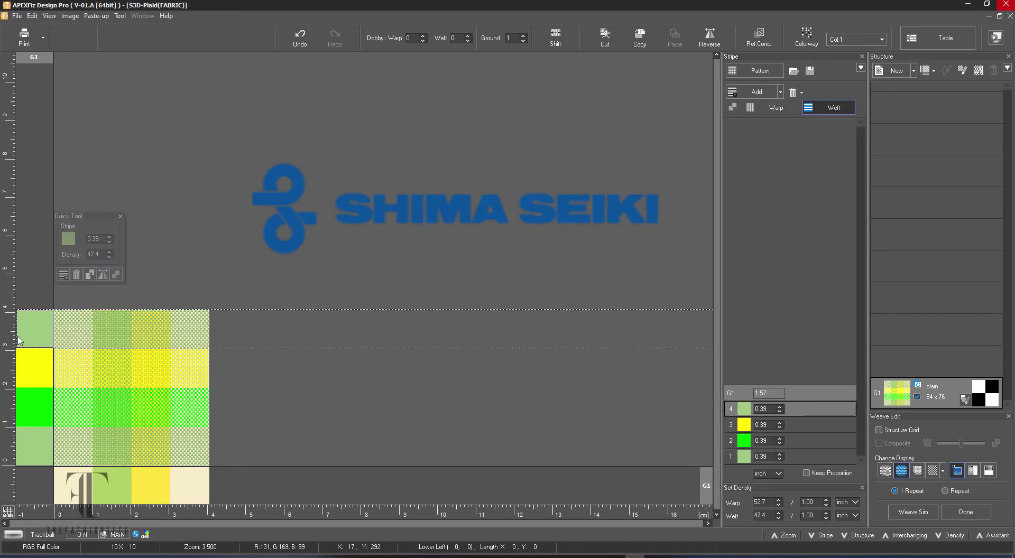
# Recolour the second weft stripe with Pantone 13-0442, sampled from the light green warp stripe.
pyautogui.click(29, 409)
pyautogui.doubleClick(29, 409)
pyautogui.click(204, 381)
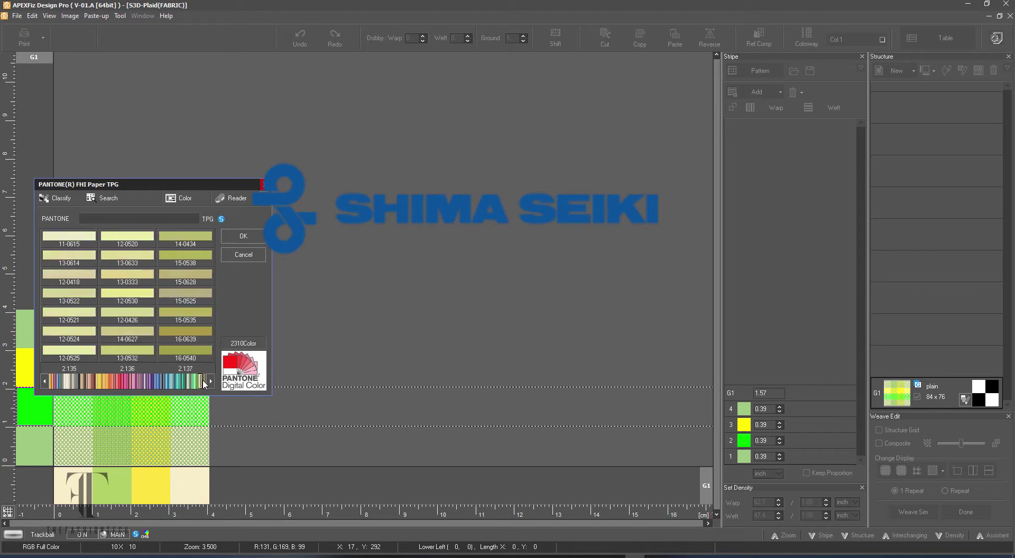
pyautogui.click(195, 257)
pyautogui.click(122, 474)
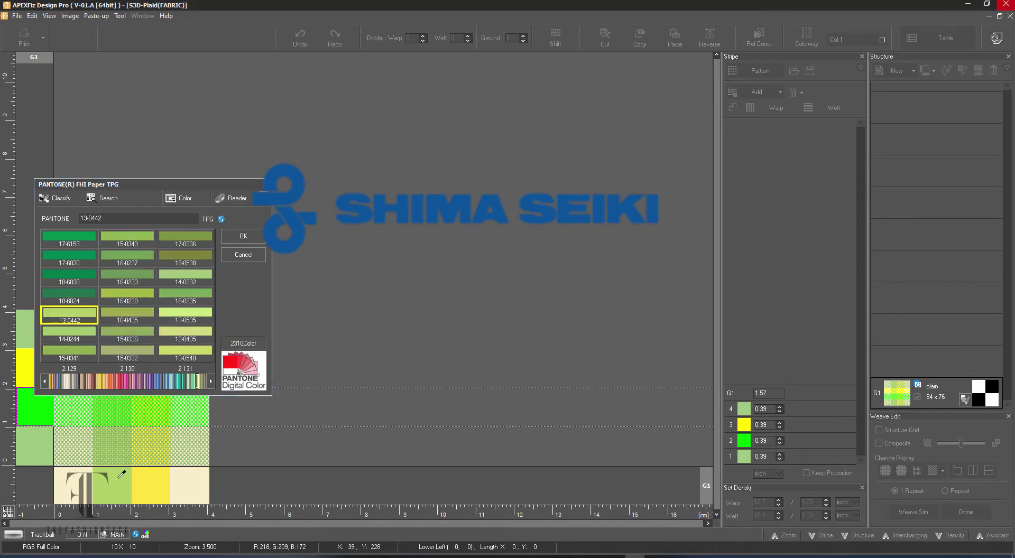
pyautogui.click(242, 238)
# Recolour the second weft stripe with the dark green Pantone 17-6030 and narrow it to 0.15 inch.
pyautogui.doubleClick(36, 406)
pyautogui.click(210, 260)
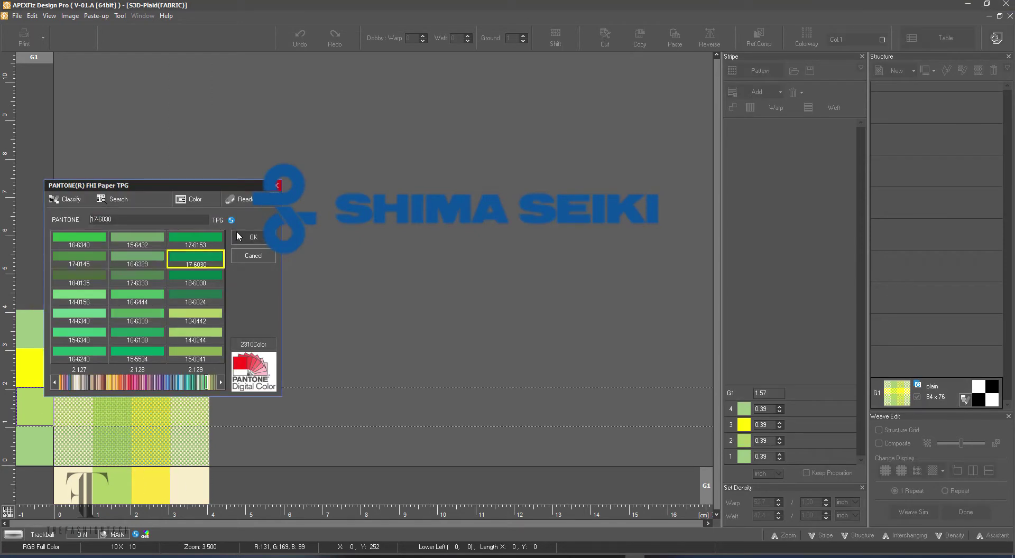
pyautogui.click(240, 235)
pyautogui.moveTo(44, 388); pyautogui.dragTo(43, 413)
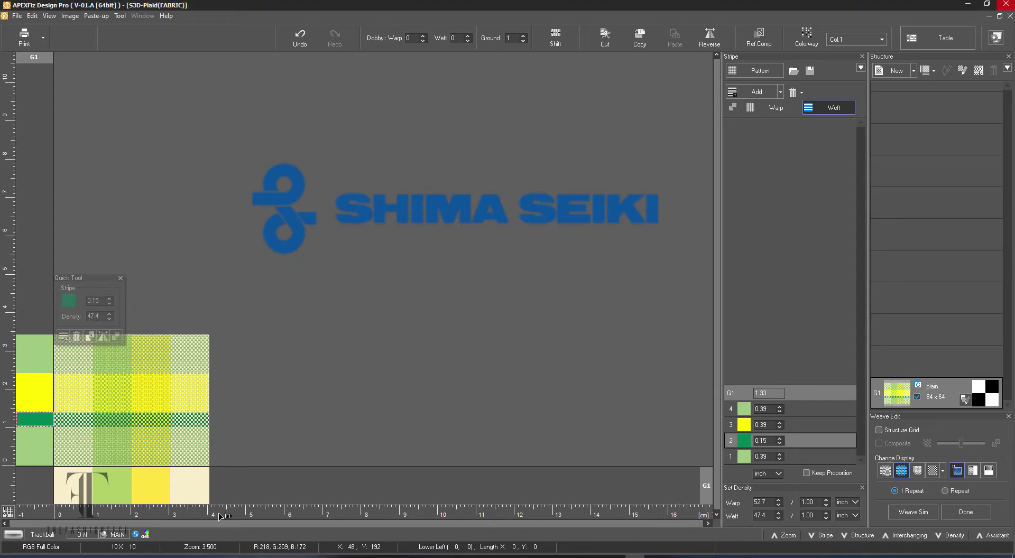
# Add a fifth weft stripe above the others and colour it cream, sampled from the first warp stripe.
pyautogui.click(775, 107)
pyautogui.click(32, 357)
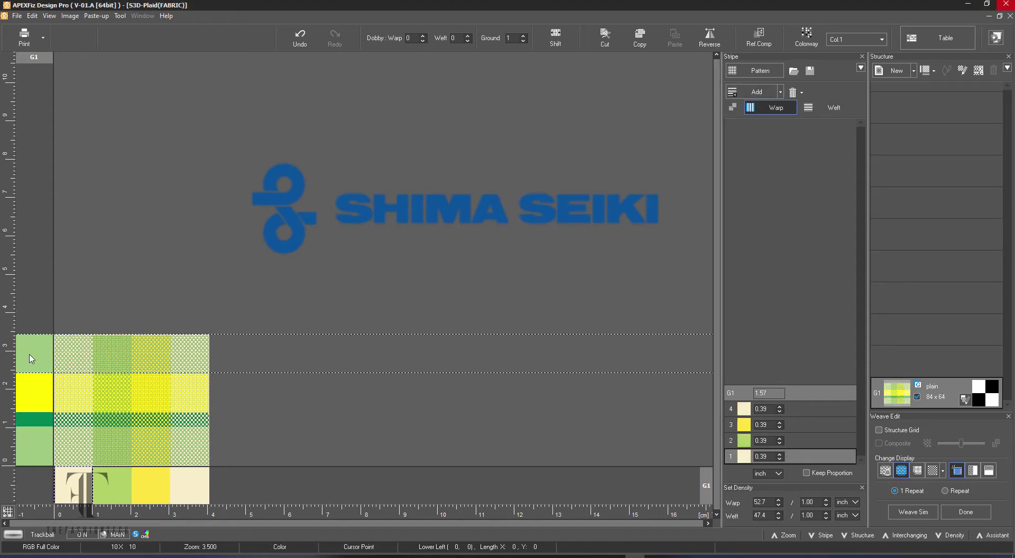
pyautogui.click(759, 92)
pyautogui.doubleClick(37, 311)
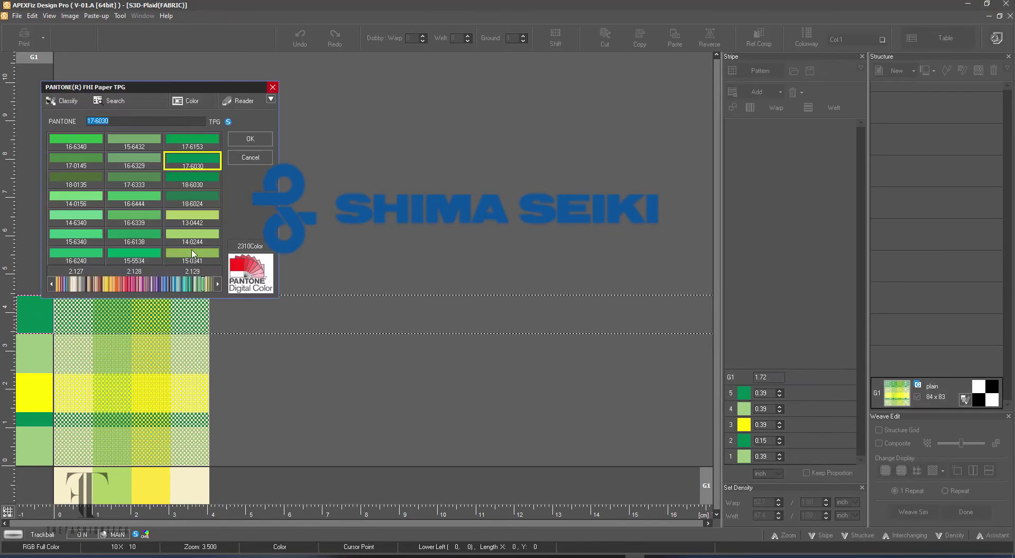
pyautogui.click(85, 481)
pyautogui.click(250, 140)
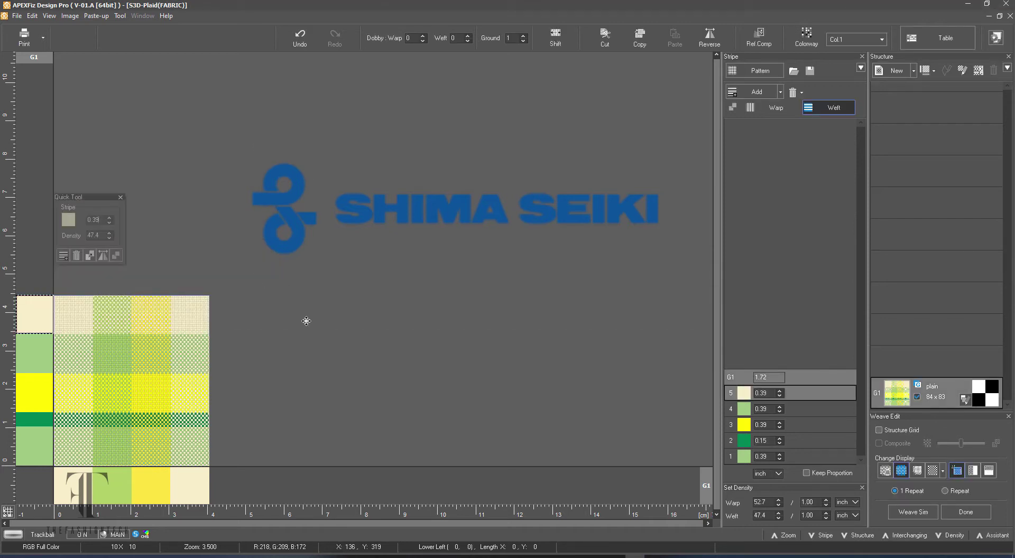
# Add a fifth warp stripe and move it between the light green and yellow warp stripes.
pyautogui.click(195, 490)
pyautogui.click(756, 94)
pyautogui.moveTo(829, 391); pyautogui.dragTo(799, 423)
# Recolour the third warp stripe with the dark green Pantone 17-6030 and narrow it to 0.15 inch.
pyautogui.click(744, 425)
pyautogui.click(51, 421)
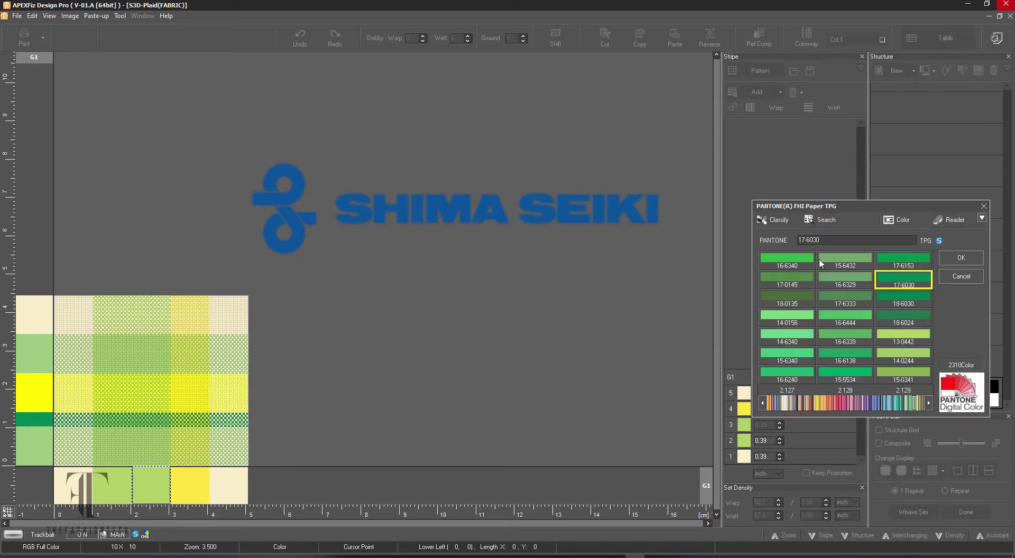
pyautogui.click(960, 257)
pyautogui.moveTo(172, 481); pyautogui.dragTo(147, 481)
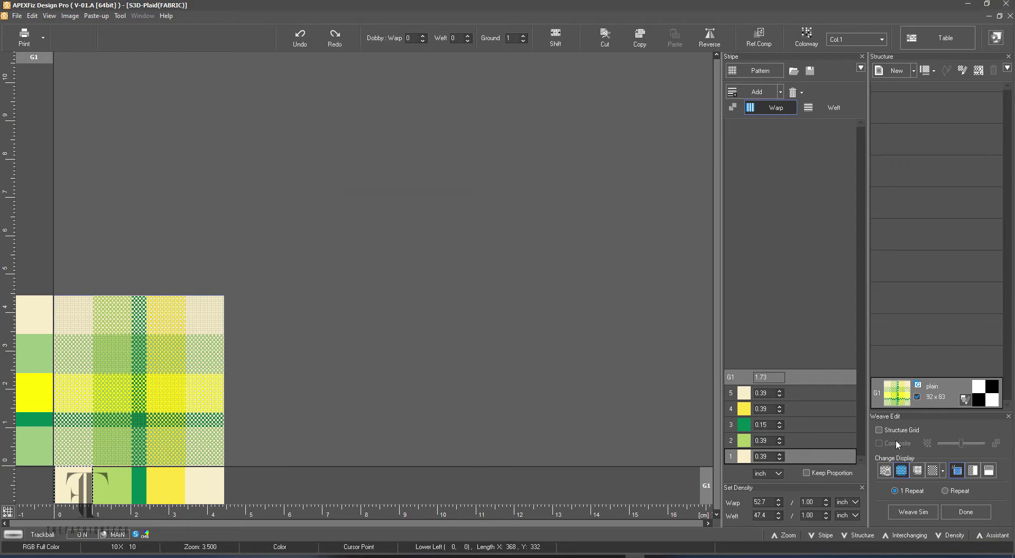
# Display the plaid as a repeat and add a sixth weft stripe above the cream one.
pyautogui.click(945, 491)
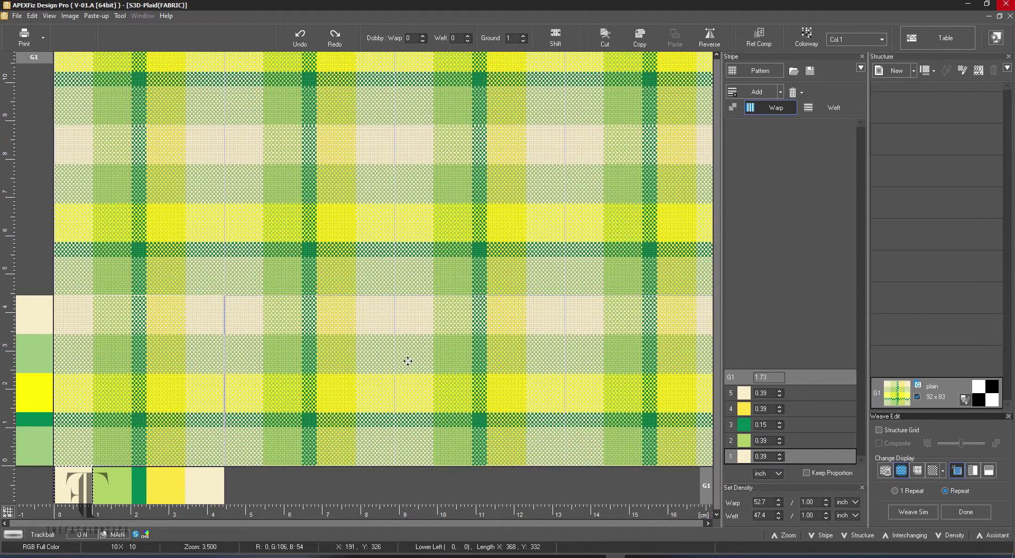
pyautogui.click(828, 107)
pyautogui.click(756, 92)
# Recolour the sixth weft stripe with the brown Pantone 18-0933 and narrow it to 0.15 inch.
pyautogui.doubleClick(34, 275)
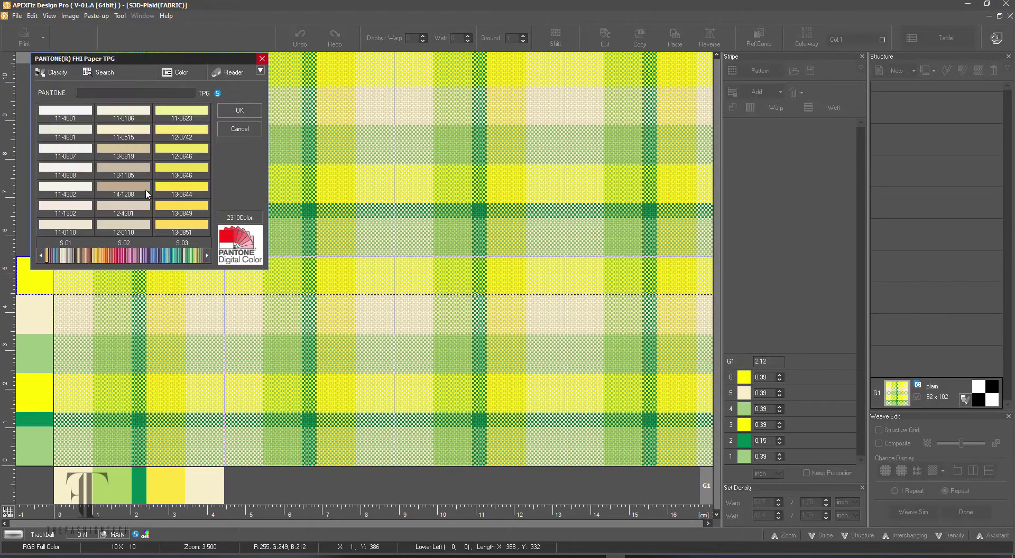
pyautogui.moveTo(96, 257); pyautogui.dragTo(104, 259)
pyautogui.doubleClick(115, 106)
pyautogui.moveTo(42, 257); pyautogui.dragTo(43, 281)
# Add a sixth warp stripe in the brown Pantone 18-0933 with a width of 0.15 inch.
pyautogui.click(238, 485)
pyautogui.click(759, 96)
pyautogui.doubleClick(254, 490)
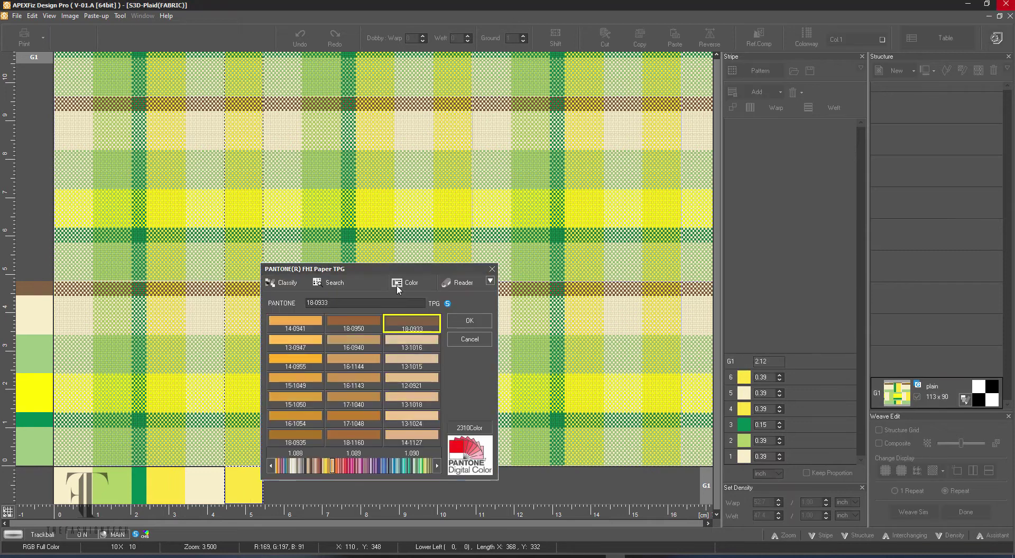
pyautogui.doubleClick(405, 320)
pyautogui.moveTo(263, 481); pyautogui.dragTo(240, 483)
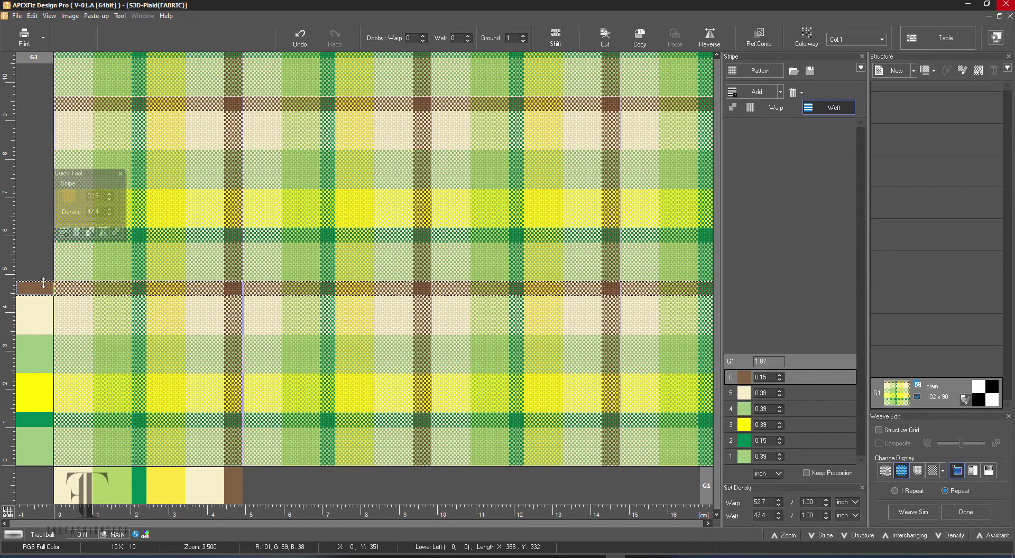
pyautogui.click(336, 438)
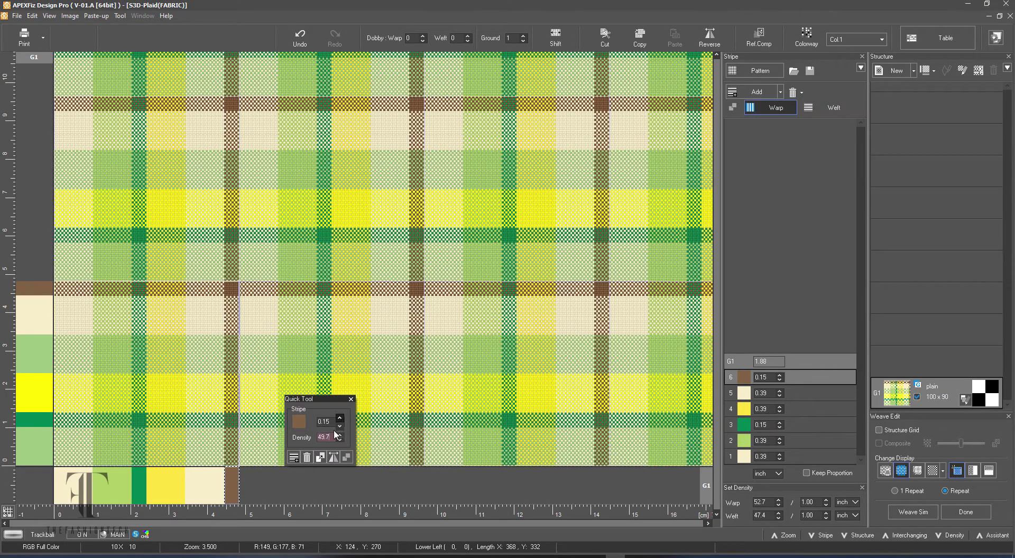
# Try the 3/1 twill R and 2/1 twill R weave structures on the plaid's ground.
pyautogui.click(305, 477)
pyautogui.doubleClick(524, 160)
pyautogui.click(473, 258)
pyautogui.doubleClick(540, 178)
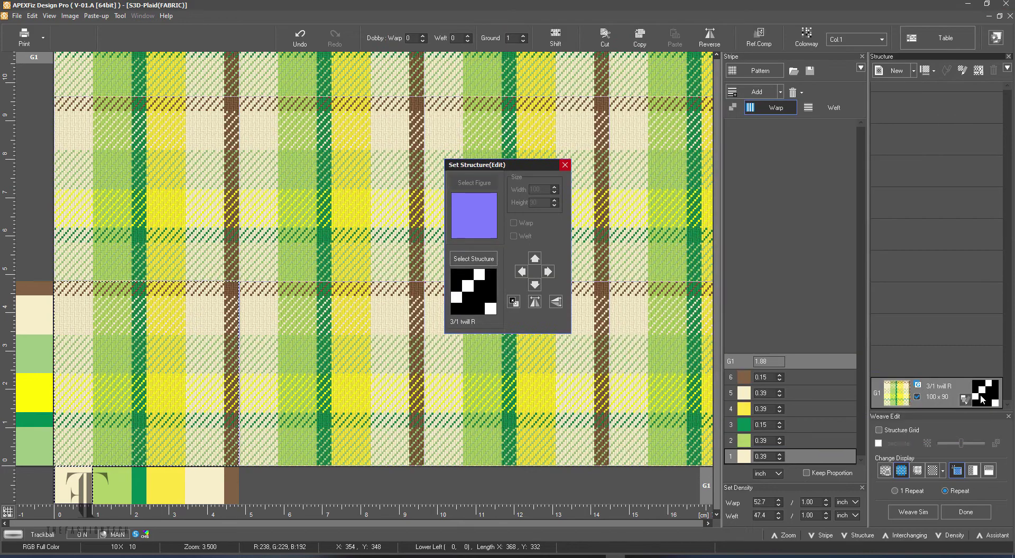
pyautogui.click(980, 399)
pyautogui.click(440, 89)
pyautogui.doubleClick(634, 180)
pyautogui.click(473, 258)
pyautogui.doubleClick(648, 198)
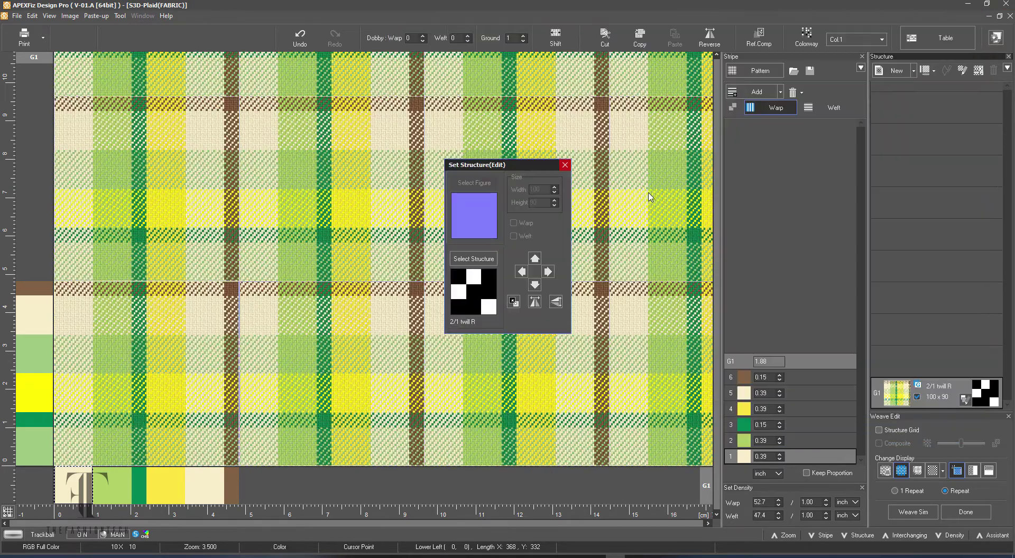
# Set the ground's weave structure to 2/2 twill L.
pyautogui.doubleClick(474, 276)
pyautogui.doubleClick(655, 289)
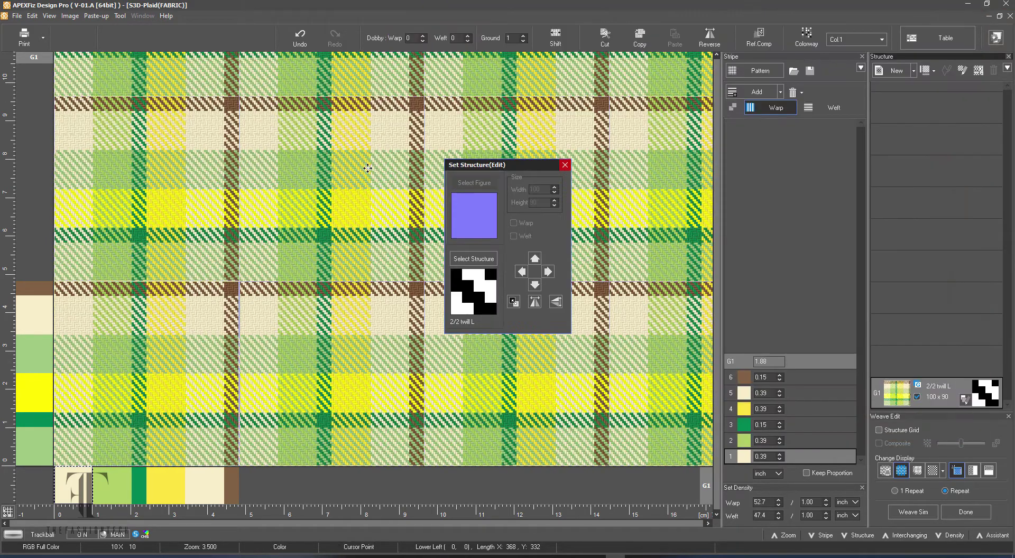
pyautogui.click(564, 165)
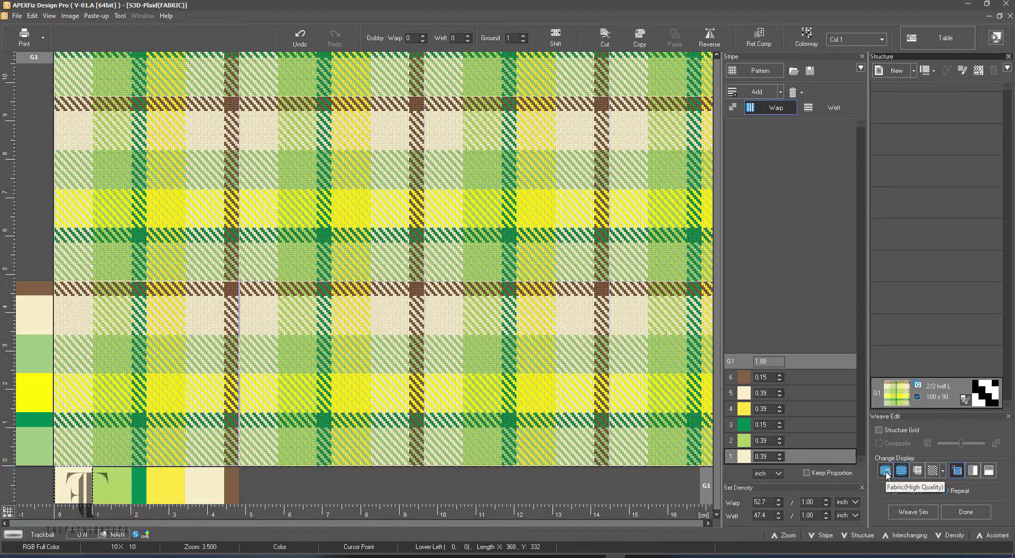
# Examine the repeating twill plaid at several magnifications to judge its overall look.
pyautogui.moveTo(584, 378); pyautogui.dragTo(585, 390, button='middle')
pyautogui.scroll(-5, 580, 373)
pyautogui.scroll(7, 583, 375)
pyautogui.scroll(-10, 582, 376)
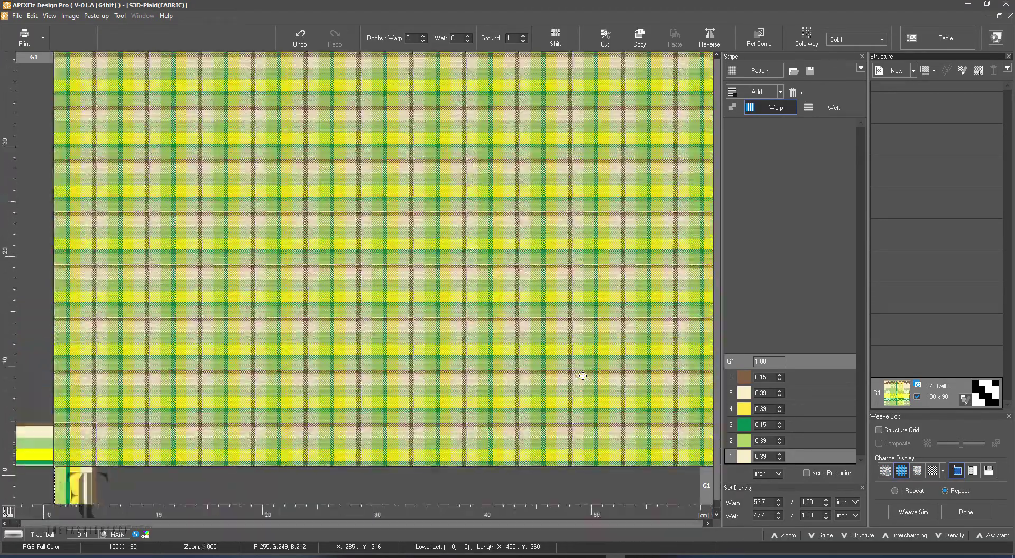
pyautogui.scroll(2, 582, 374)
pyautogui.moveTo(420, 417); pyautogui.dragTo(419, 356, button='middle')
pyautogui.moveTo(333, 524); pyautogui.dragTo(269, 523)
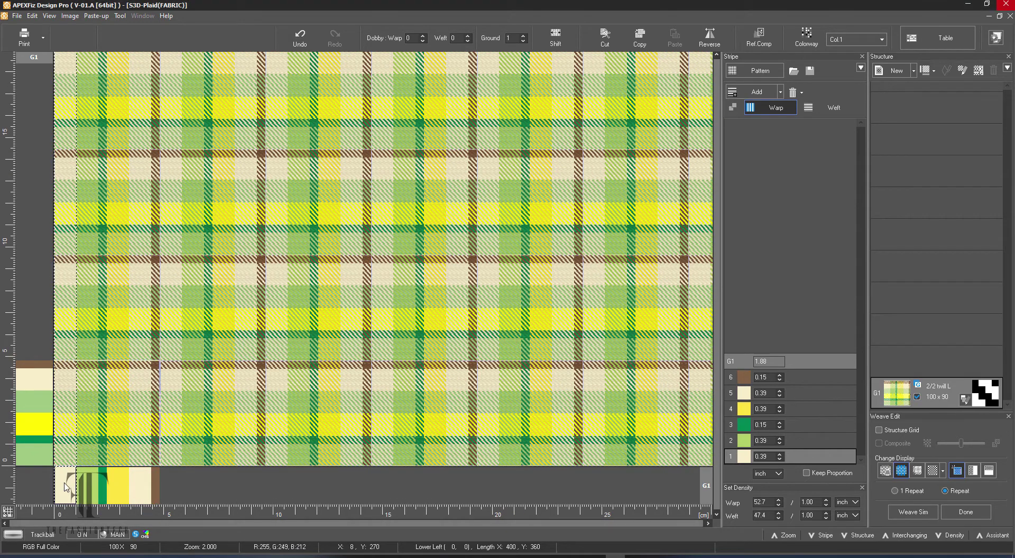
# Recolour the bright yellow weft stripe with Pantone 13-0644 to match the yellow warp stripe.
pyautogui.click(51, 422)
pyautogui.click(68, 336)
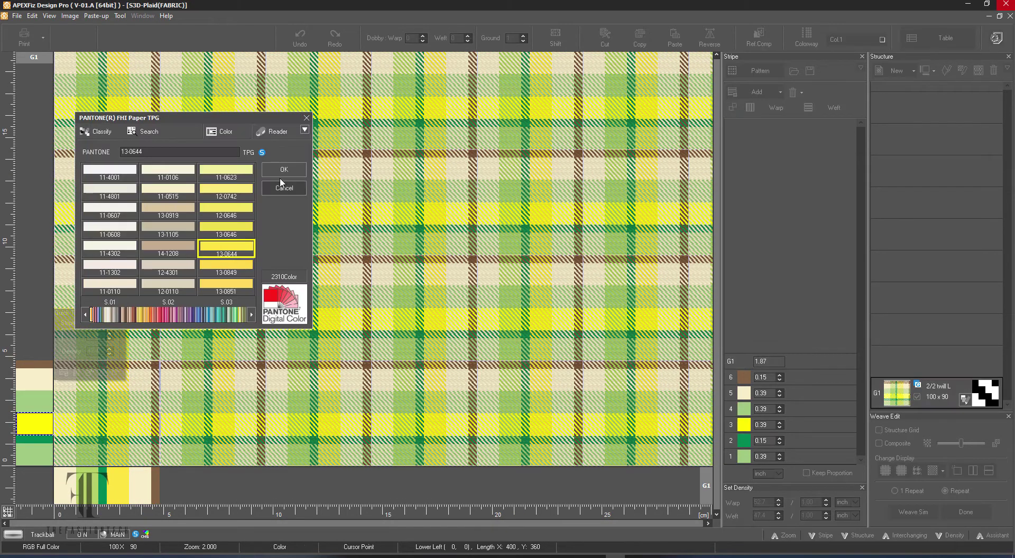
pyautogui.click(283, 170)
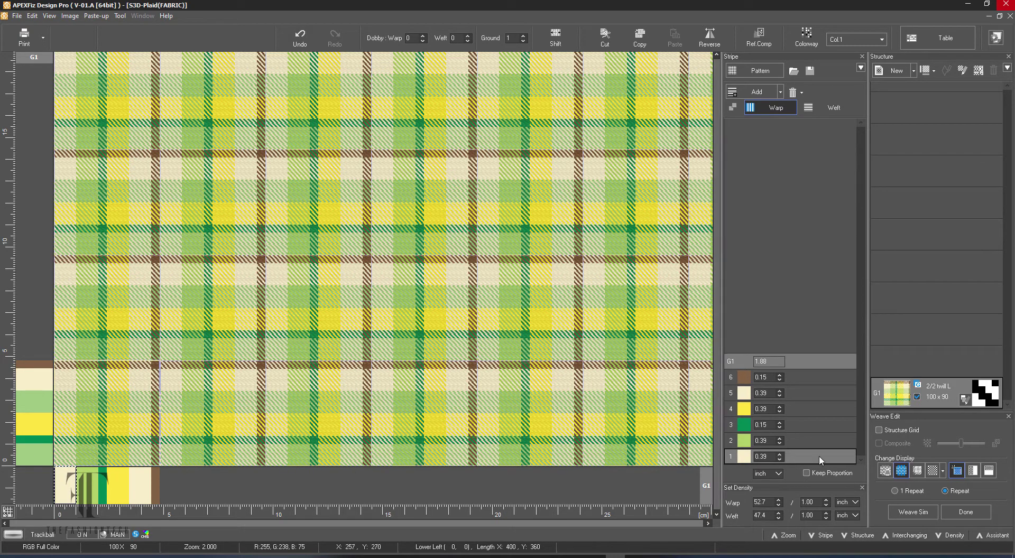
# Run a weave simulation of the plaid with yarn6 assigned to both the brown warp and brown weft yarns.
pyautogui.click(922, 512)
pyautogui.click(464, 304)
pyautogui.click(503, 328)
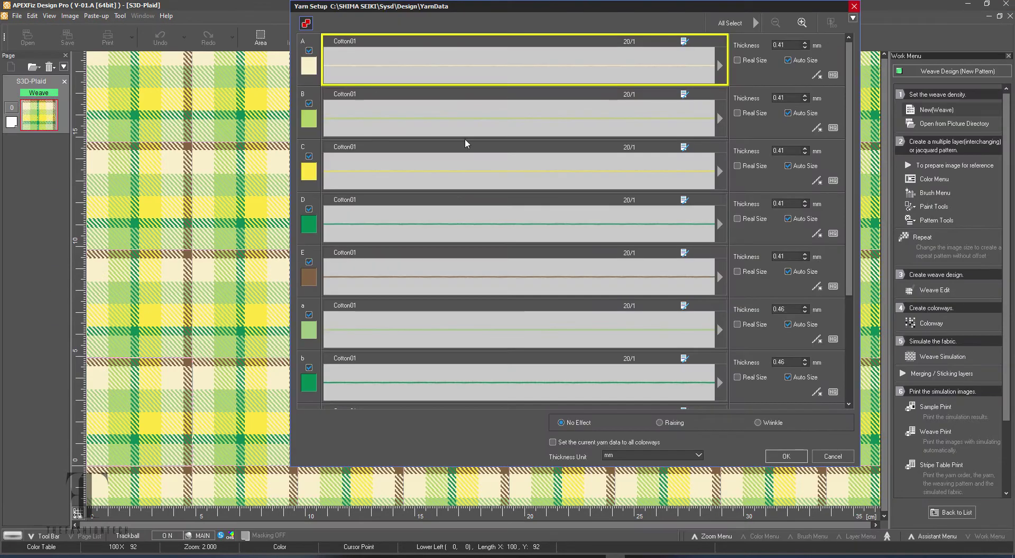
pyautogui.scroll(-5, 415, 382)
pyautogui.click(722, 389)
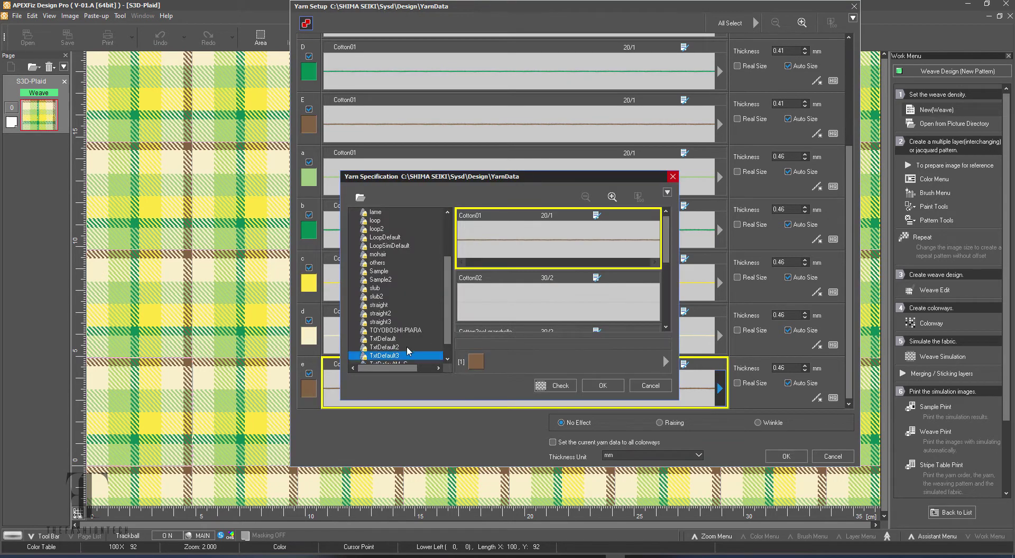
pyautogui.click(404, 347)
pyautogui.scroll(-2, 544, 280)
pyautogui.click(544, 280)
pyautogui.click(591, 385)
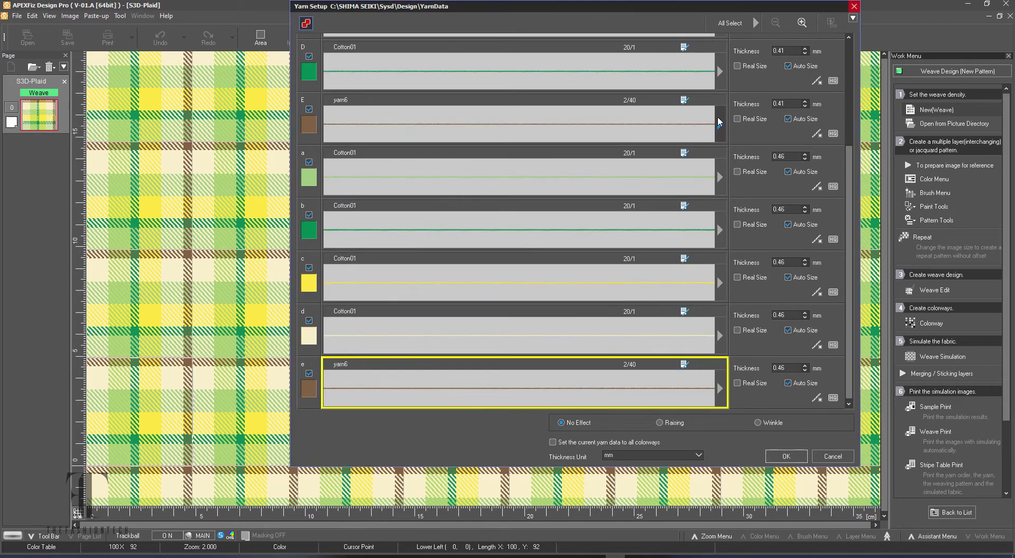
pyautogui.click(720, 124)
pyautogui.click(592, 389)
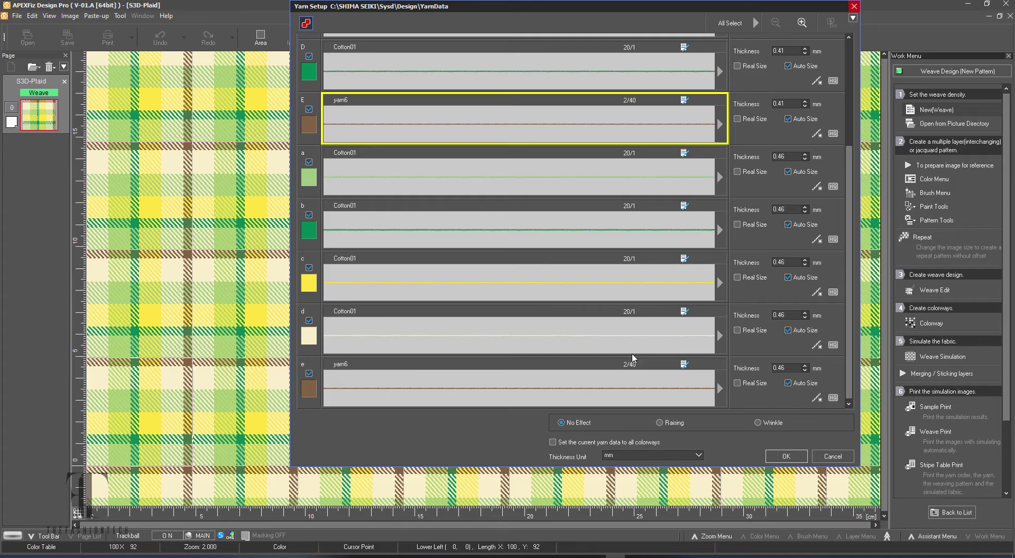
pyautogui.click(775, 454)
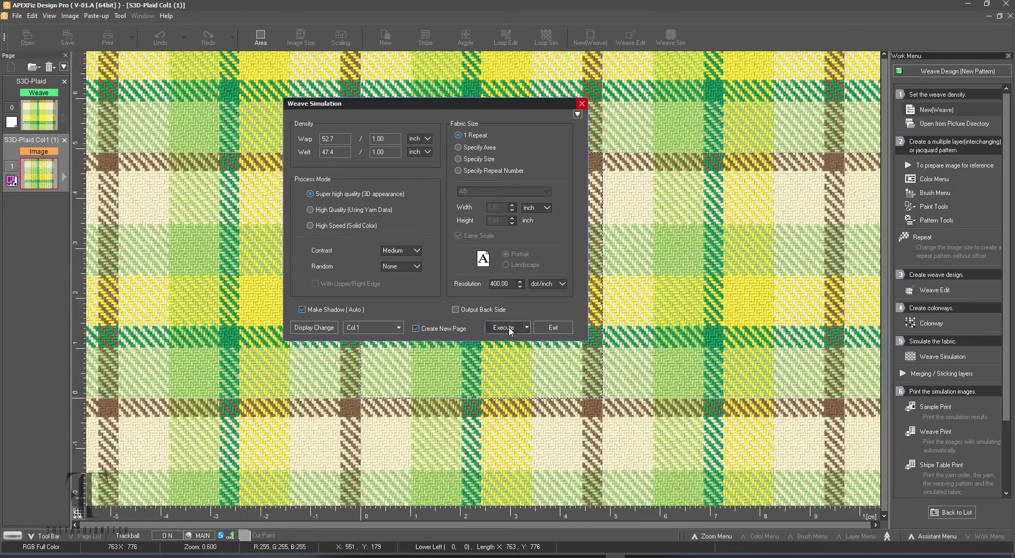
# Export the simulated plaid in U3M format to a Downloads folder named Premiere_Weave-ApplePlaid.
pyautogui.click(508, 328)
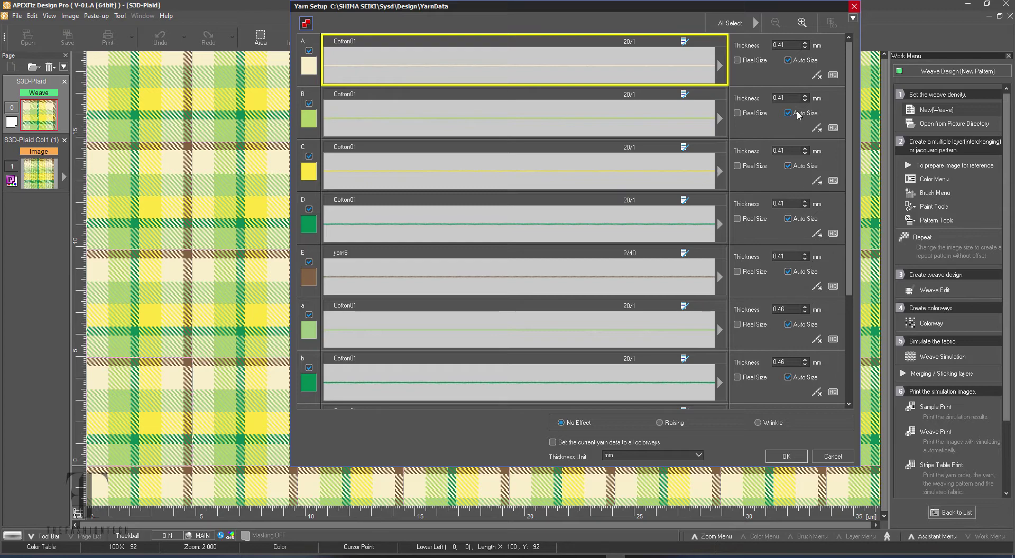
pyautogui.scroll(-3, 790, 406)
pyautogui.click(786, 457)
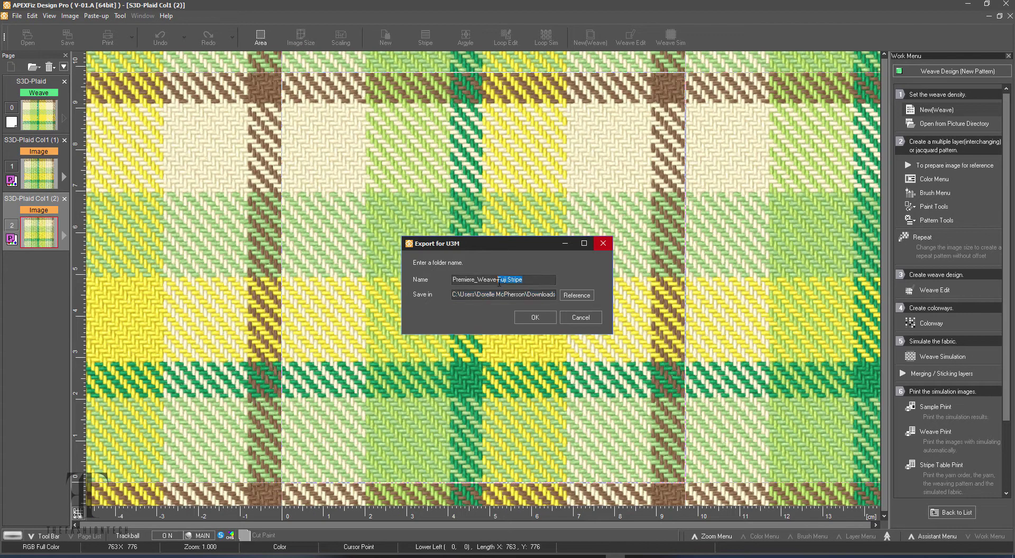
pyautogui.click(578, 317)
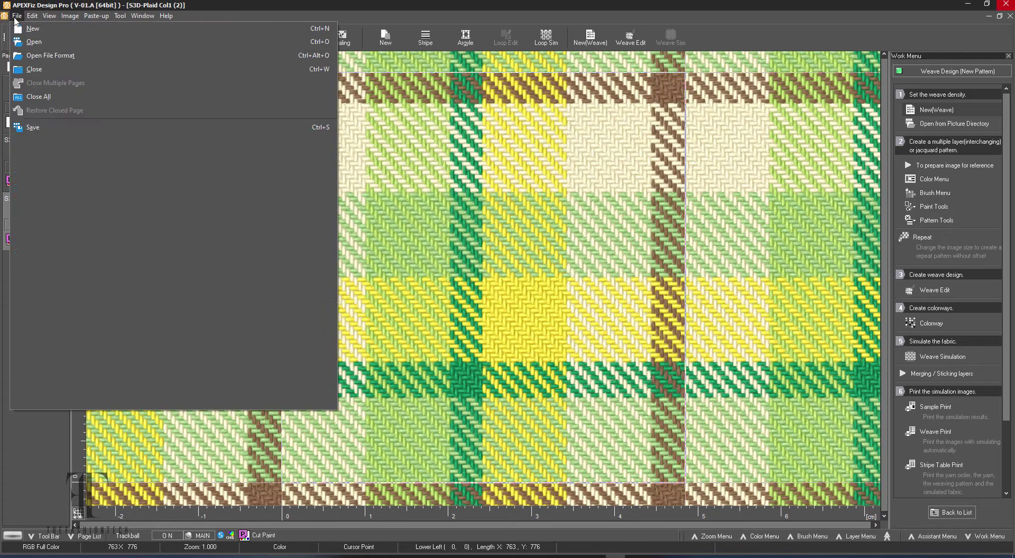
# Save the S3D-Plaid weave page as a Picture Directory file in the My Design folder.
pyautogui.click(53, 127)
pyautogui.click(546, 331)
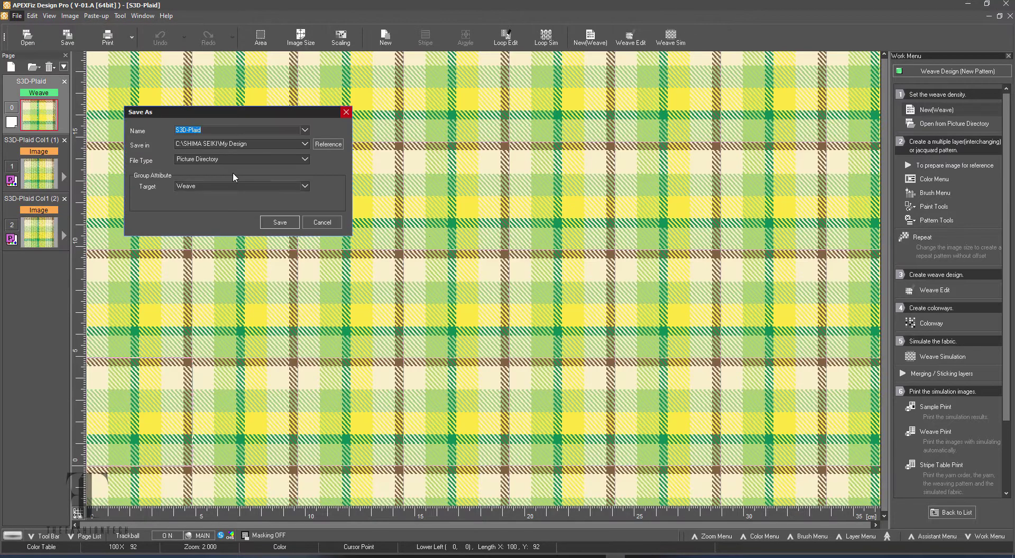
pyautogui.click(292, 224)
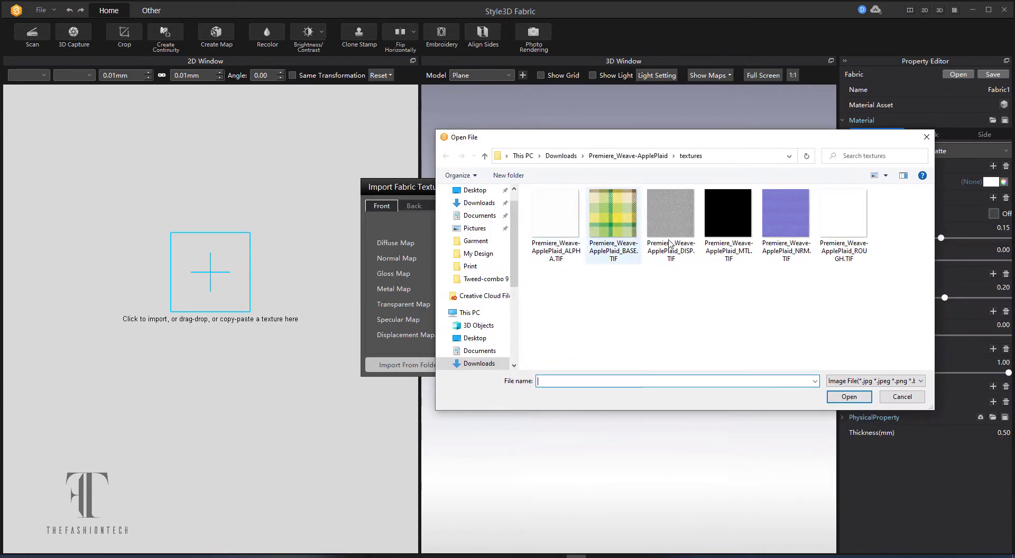
# In Style3D Fabric, import the ApplePlaid textures, using ROUGH for gloss and specular, MTL for metal, ALPHA for transparency and DISP for displacement.
pyautogui.doubleClick(844, 224)
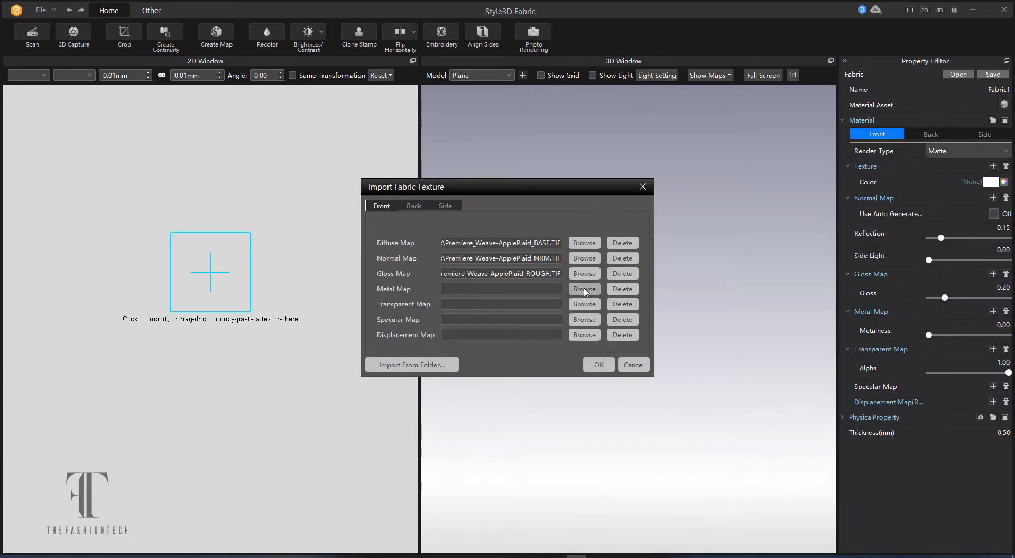
pyautogui.click(584, 288)
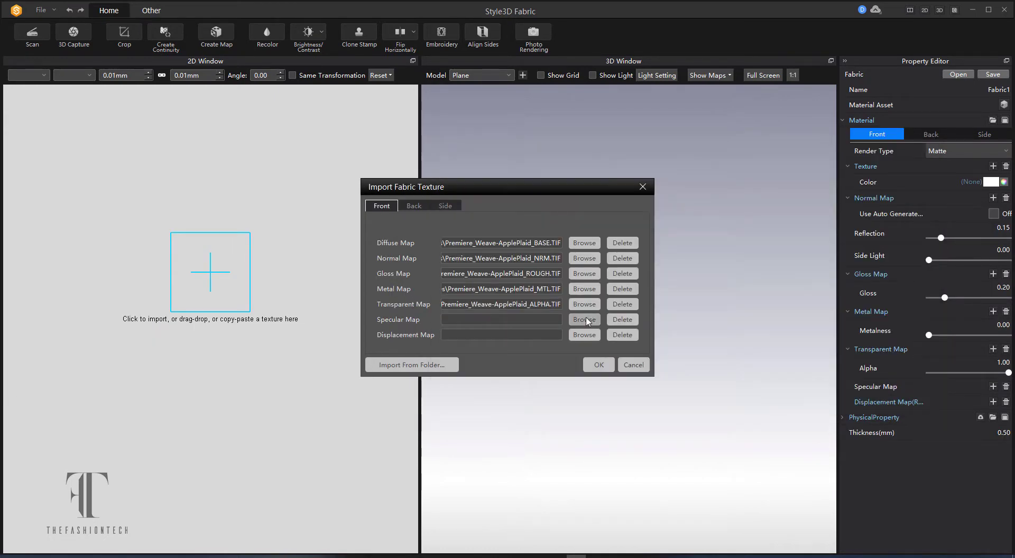
pyautogui.click(584, 320)
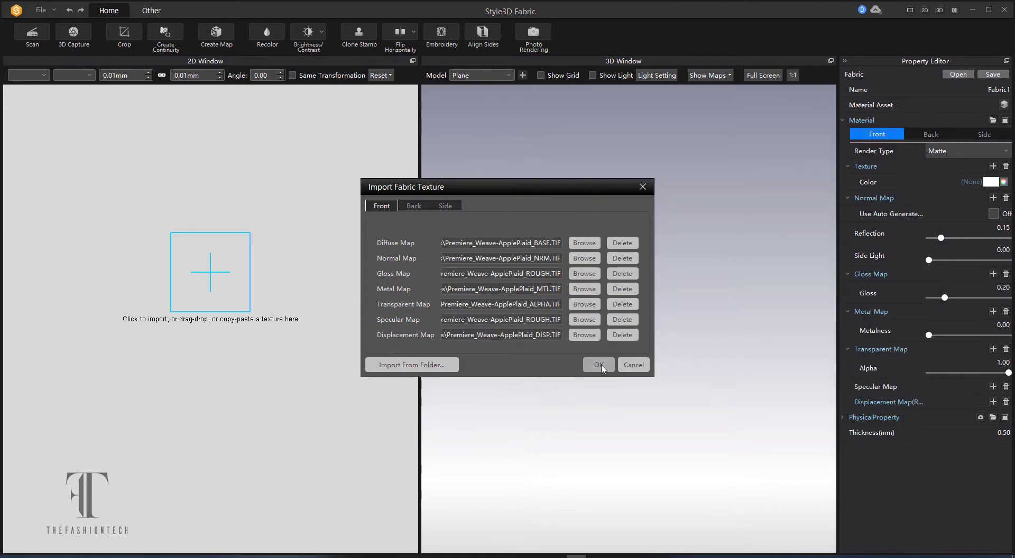
pyautogui.click(599, 366)
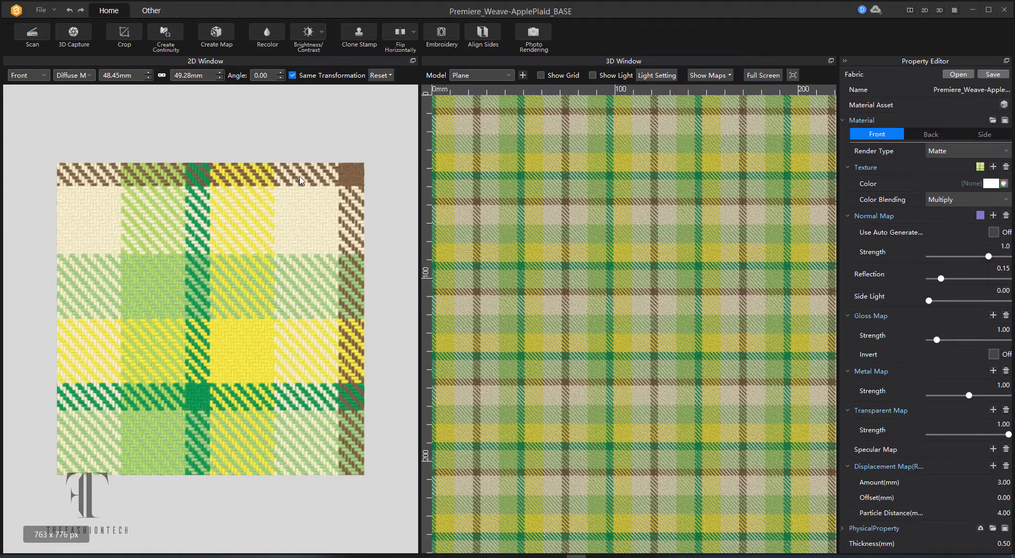
# Resize the plaid texture proportionally to 47.45 mm wide and 48.26 mm high.
pyautogui.click(148, 78)
pyautogui.click(148, 78)
pyautogui.click(148, 79)
pyautogui.click(149, 72)
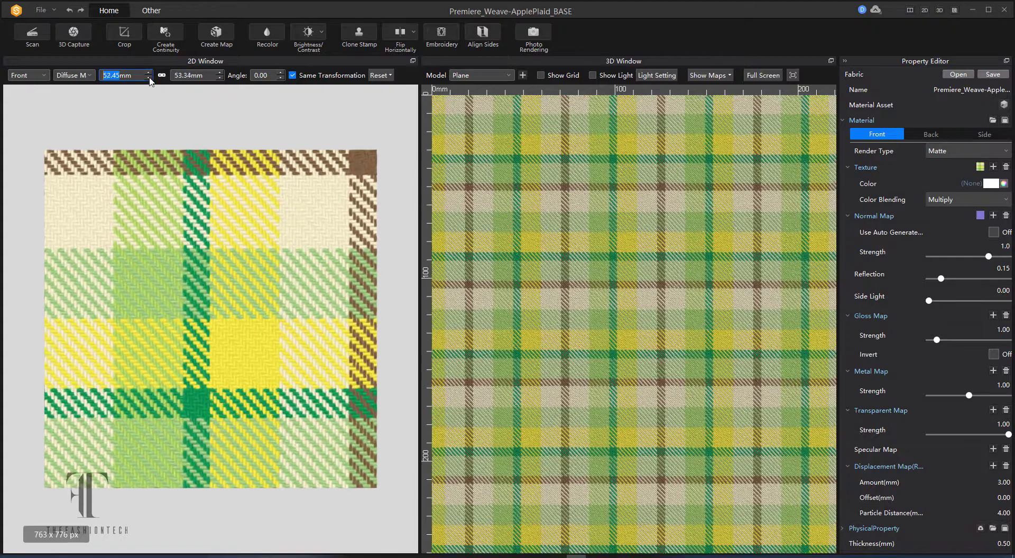
pyautogui.scroll(-5, 149, 76)
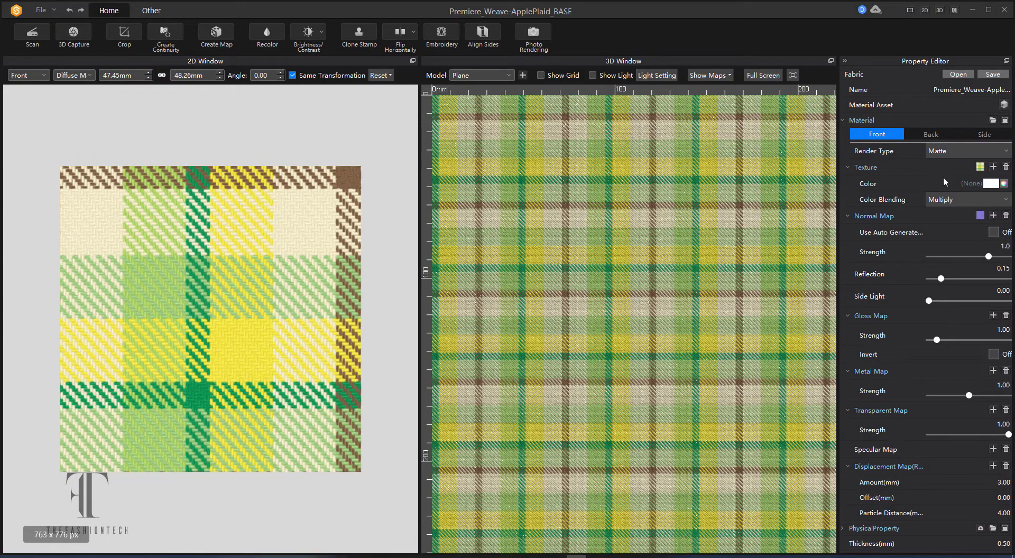
# Show the plaid on the Simulation Fabric model and simulate the hanging and table drapes.
pyautogui.click(495, 75)
pyautogui.click(492, 95)
pyautogui.scroll(5, 686, 335)
pyautogui.scroll(-4, 686, 335)
pyautogui.moveTo(687, 335); pyautogui.dragTo(734, 281, button='right')
pyautogui.moveTo(734, 282); pyautogui.dragTo(729, 324, button='middle')
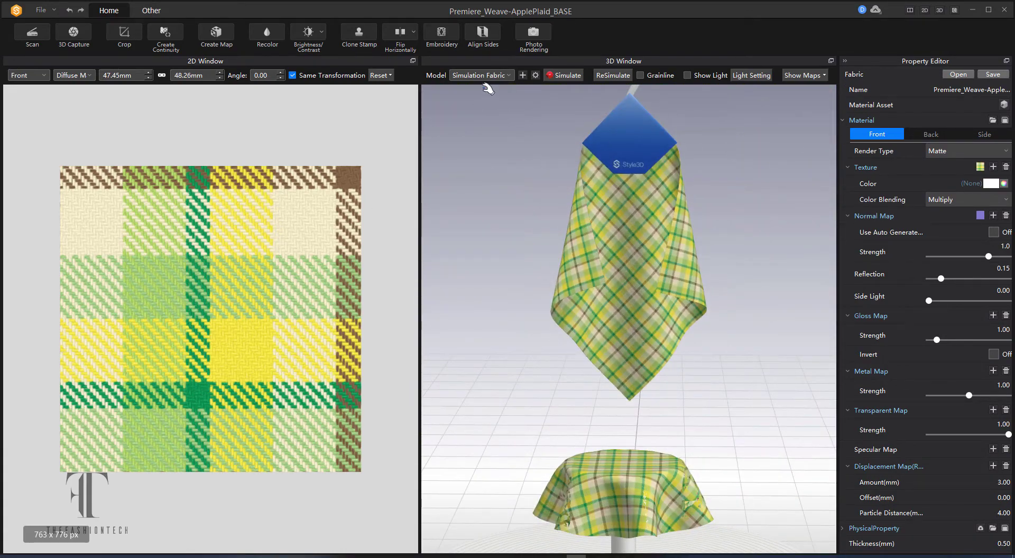
# Set the fabric's physical property preset to Wool_costumetweed_2 after trying Wool_costumetweed_1.
pyautogui.scroll(-6, 905, 472)
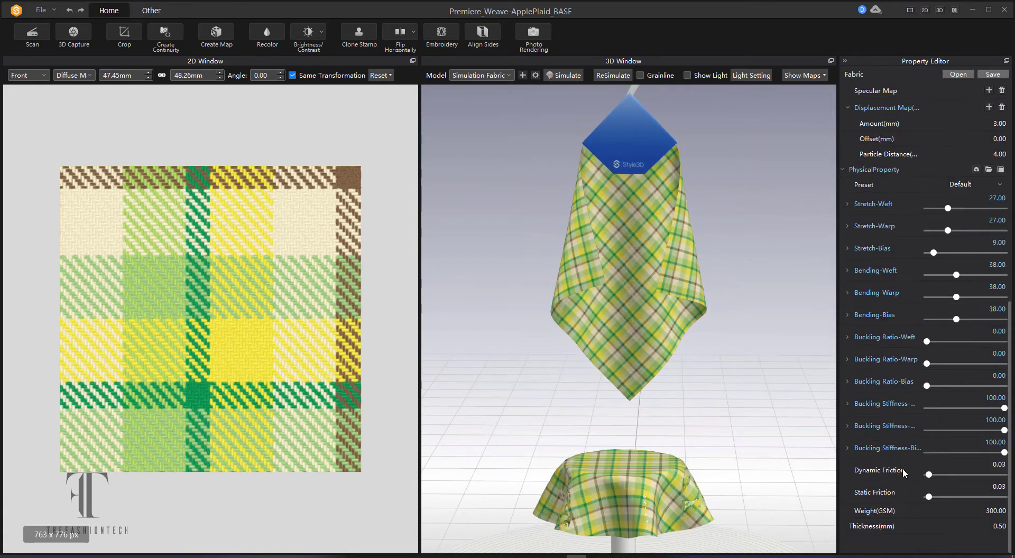
pyautogui.click(999, 185)
pyautogui.moveTo(946, 271)
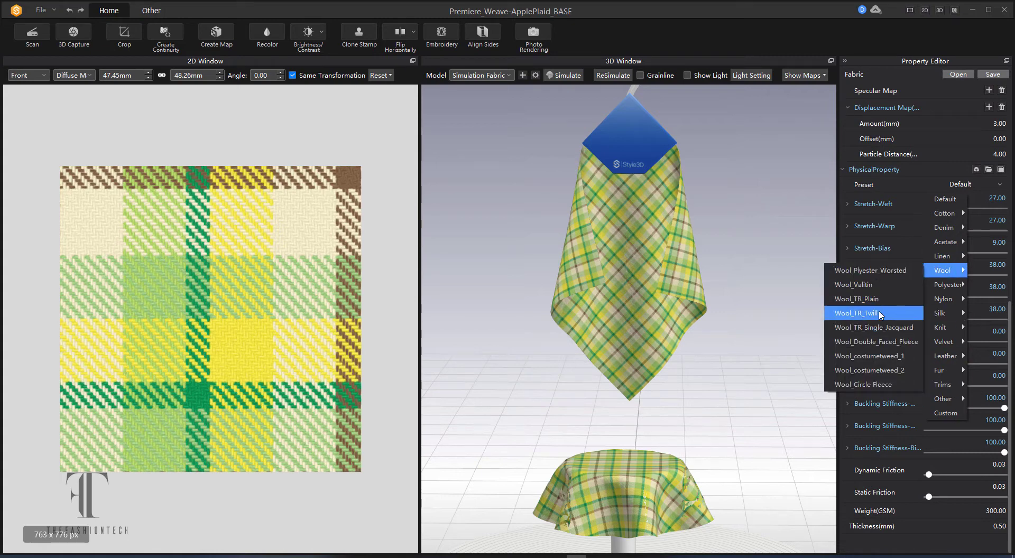
pyautogui.click(888, 357)
pyautogui.click(999, 185)
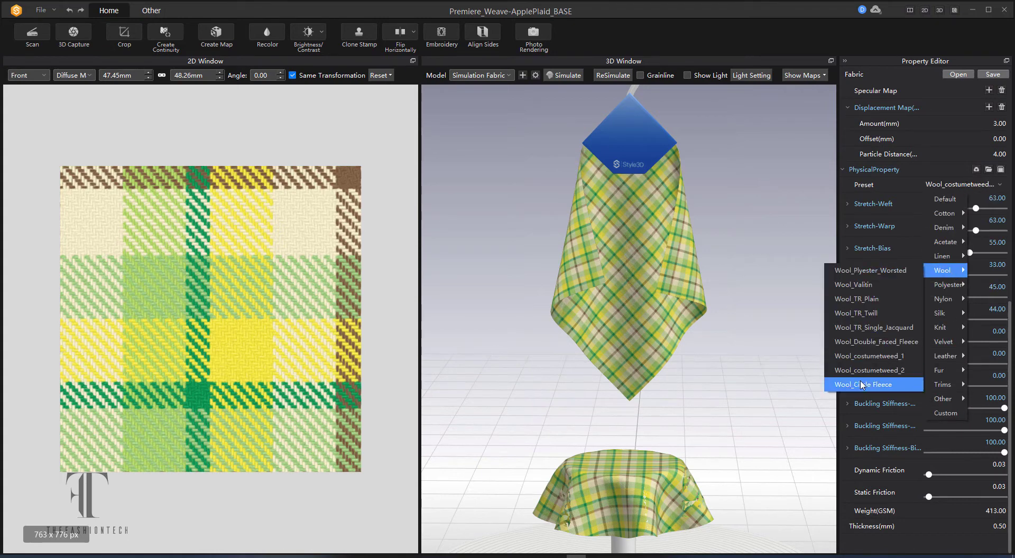
pyautogui.click(862, 384)
# Set the front material's normal map strength to 2.0, reflection to 0.03, gloss strength to 0.14 and metal strength to 0.50.
pyautogui.scroll(5, 905, 220)
pyautogui.moveTo(935, 340); pyautogui.dragTo(931, 342)
pyautogui.moveTo(788, 365); pyautogui.dragTo(790, 224, button='right')
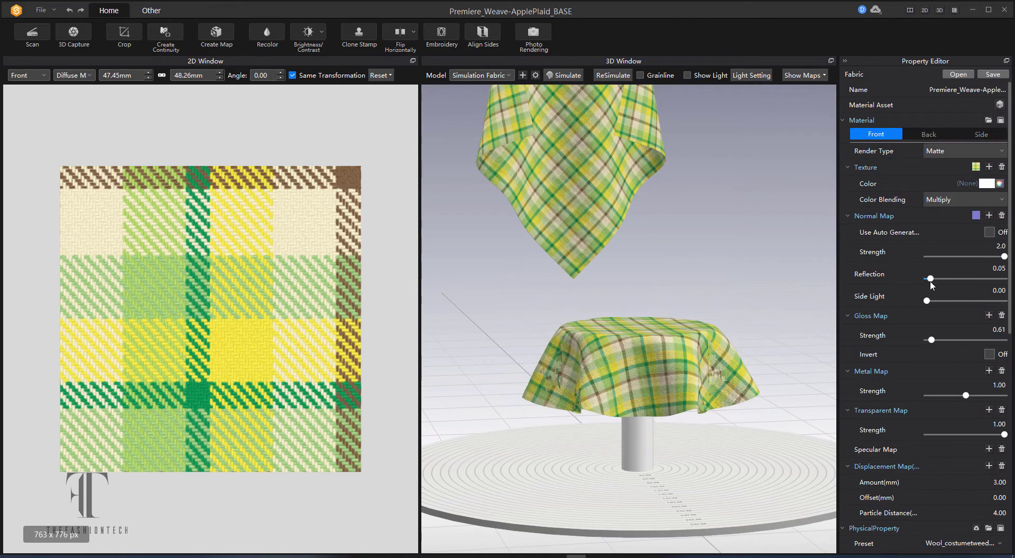
pyautogui.moveTo(931, 279); pyautogui.dragTo(929, 279)
pyautogui.moveTo(931, 340); pyautogui.dragTo(927, 340)
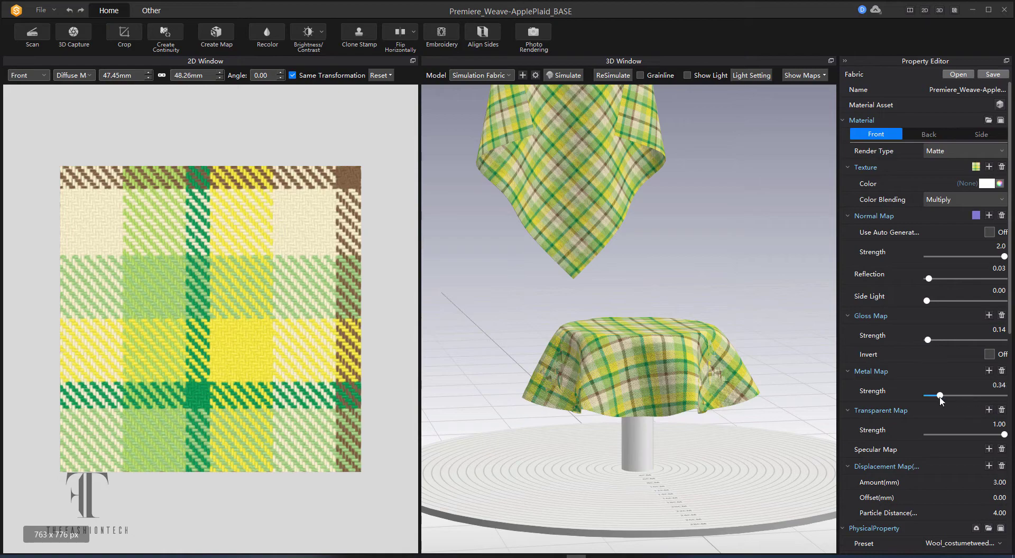
pyautogui.moveTo(946, 400); pyautogui.dragTo(948, 397)
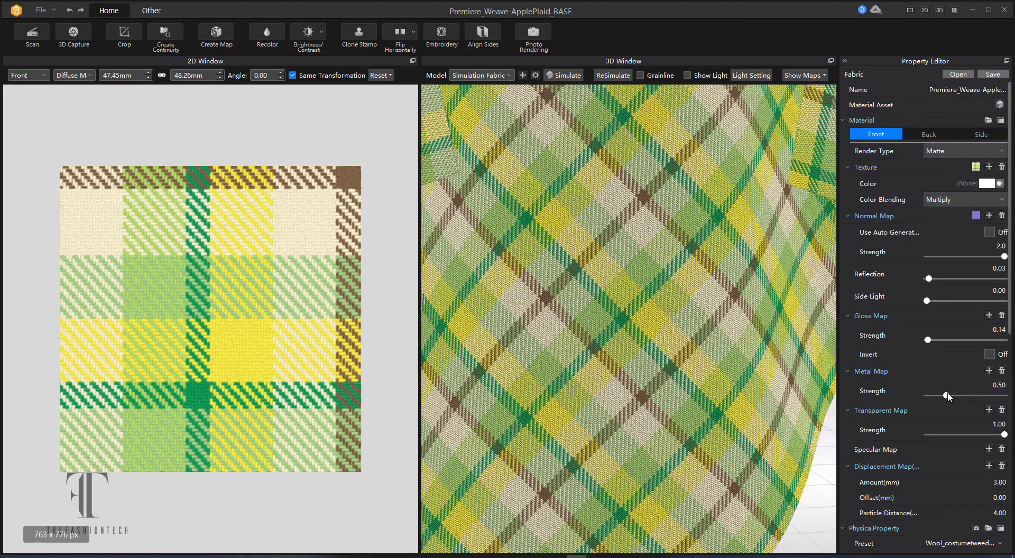
# Set the front material's reflection to 0.12, gloss map strength to 0.20 and metal map strength to 0.16.
pyautogui.moveTo(927, 340); pyautogui.dragTo(932, 341)
pyautogui.moveTo(928, 279)
pyautogui.mouseDown()
pyautogui.moveTo(973, 278)
pyautogui.moveTo(936, 280)
pyautogui.mouseUp()
pyautogui.scroll(-6, 646, 309)
pyautogui.moveTo(933, 340); pyautogui.dragTo(928, 343)
pyautogui.moveTo(955, 395); pyautogui.dragTo(933, 395)
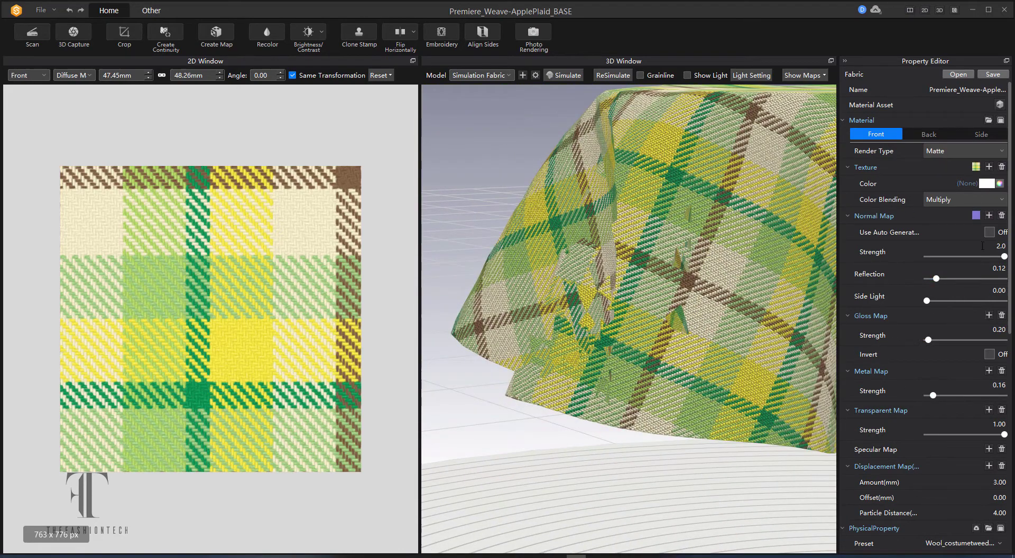
# Set the front material's normal map strength to 1.3.
pyautogui.scroll(-3, 933, 431)
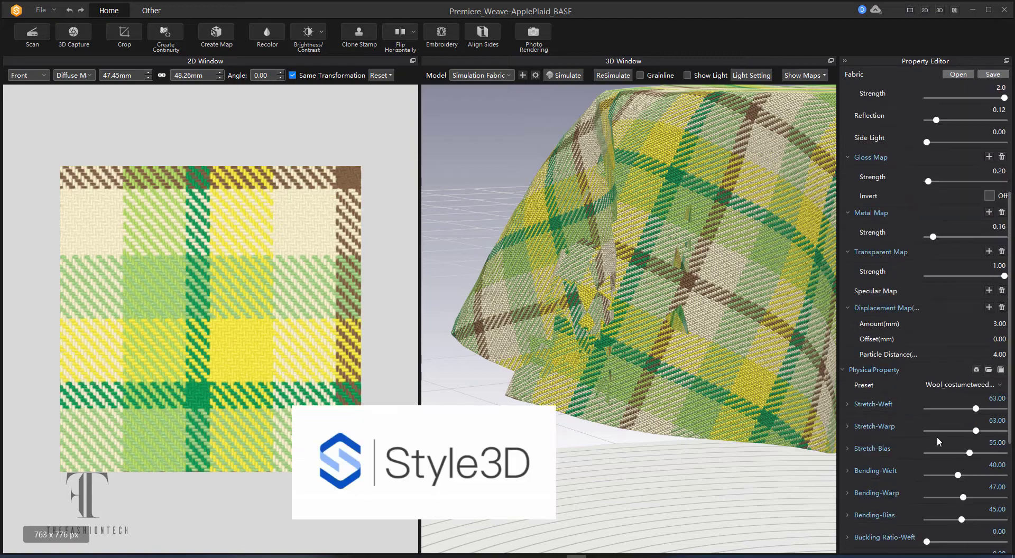
pyautogui.press('Tab')
pyautogui.scroll(3, 954, 316)
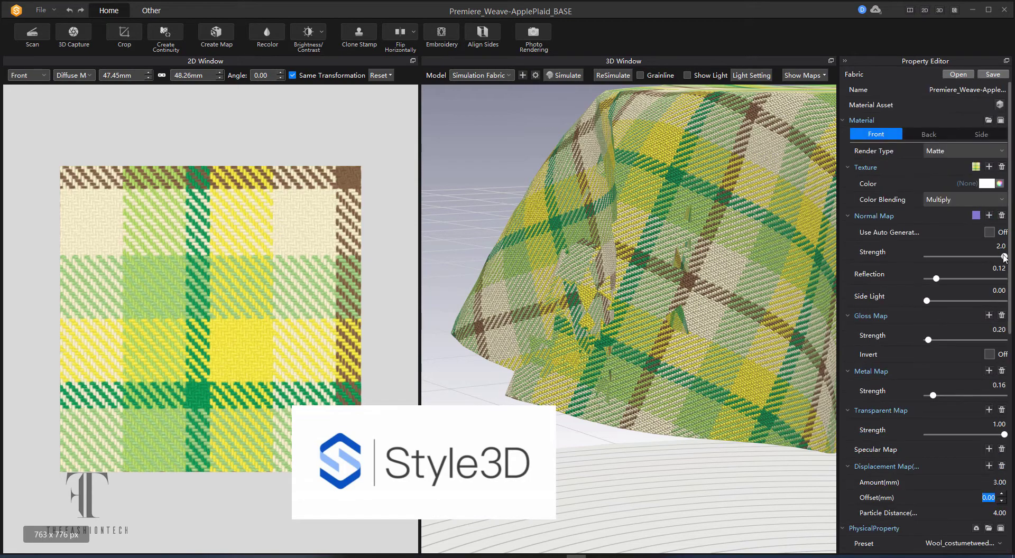
pyautogui.moveTo(1004, 256); pyautogui.dragTo(987, 264)
pyautogui.scroll(-3, 795, 201)
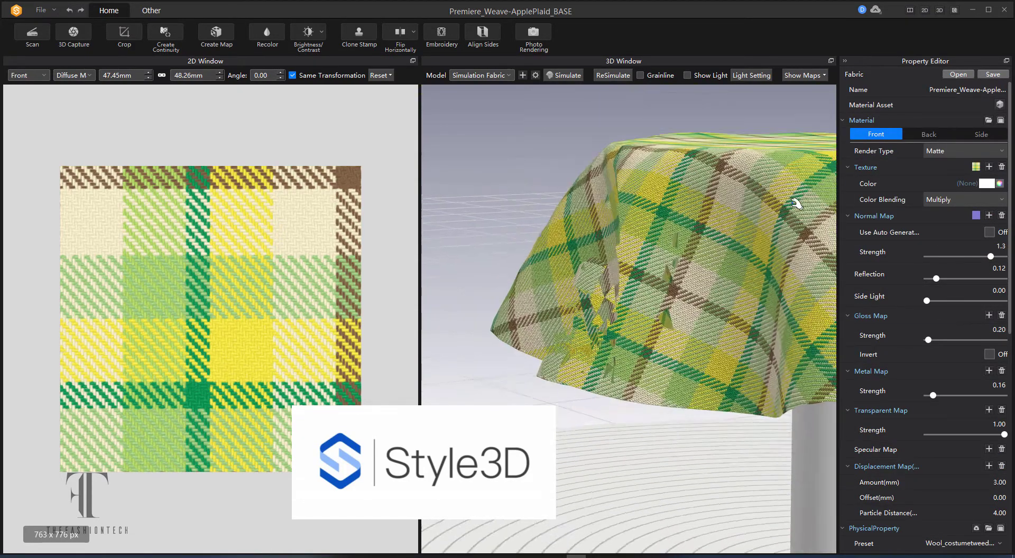
# Delete the front material's displacement map and load it again from its image file.
pyautogui.moveTo(795, 201); pyautogui.dragTo(737, 315, button='right')
pyautogui.scroll(-2, 744, 299)
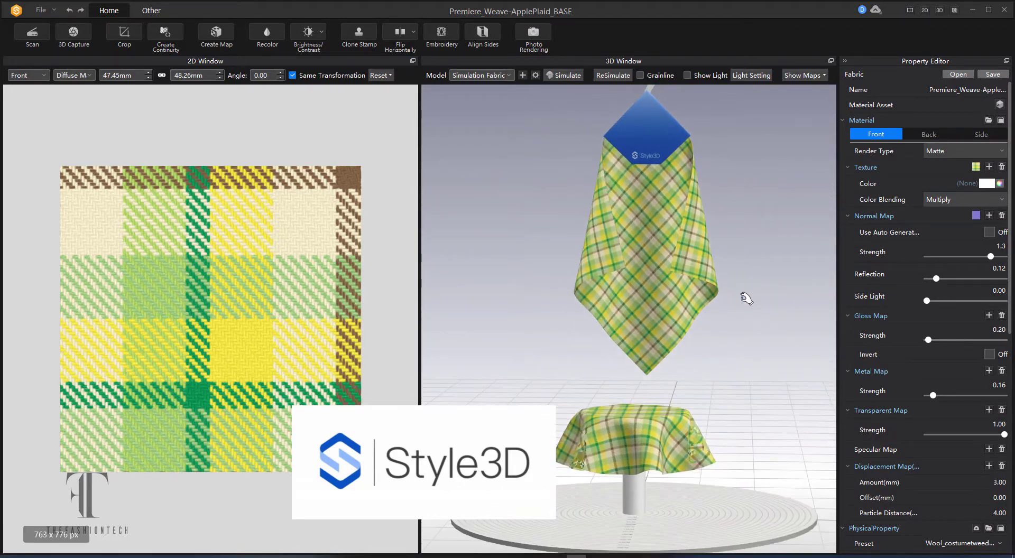
pyautogui.scroll(3, 746, 250)
pyautogui.scroll(-2, 741, 245)
pyautogui.click(1001, 466)
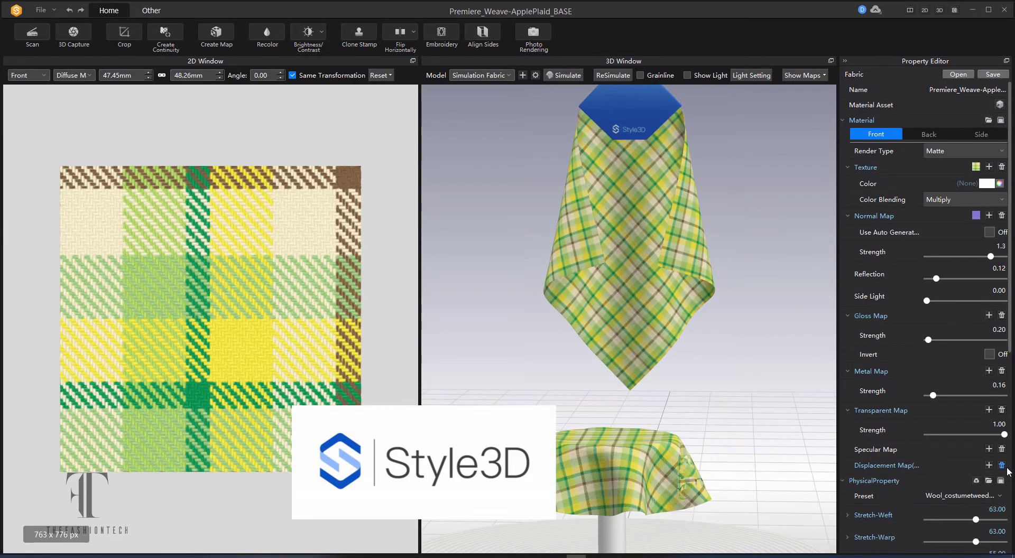
pyautogui.click(988, 465)
pyautogui.doubleClick(653, 226)
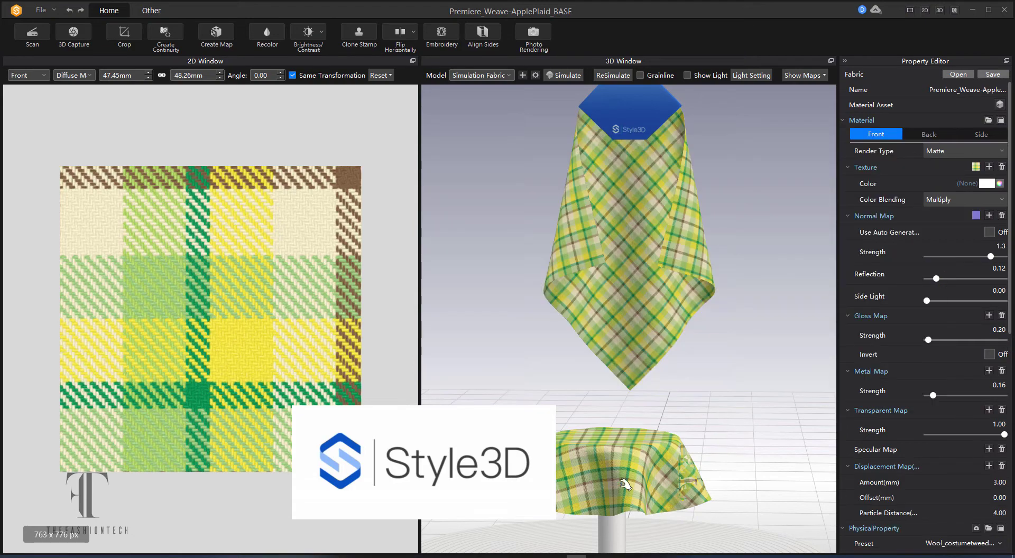
# Run the drape simulation and set the buckling stiffness for weft, warp and bias to 85.
pyautogui.press('space')
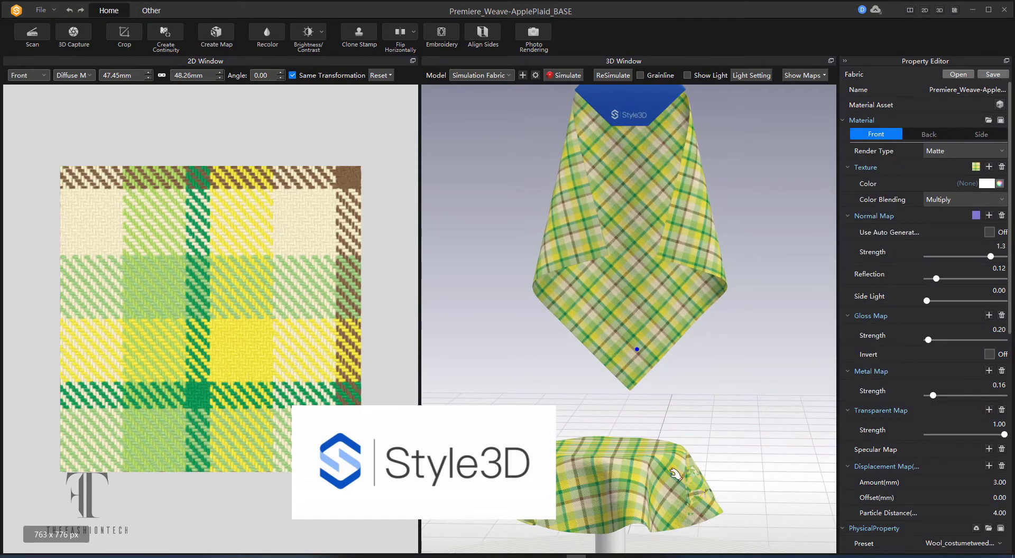
pyautogui.moveTo(736, 455); pyautogui.dragTo(766, 417, button='right')
pyautogui.scroll(-5, 936, 461)
pyautogui.click(958, 383)
pyautogui.press('5')
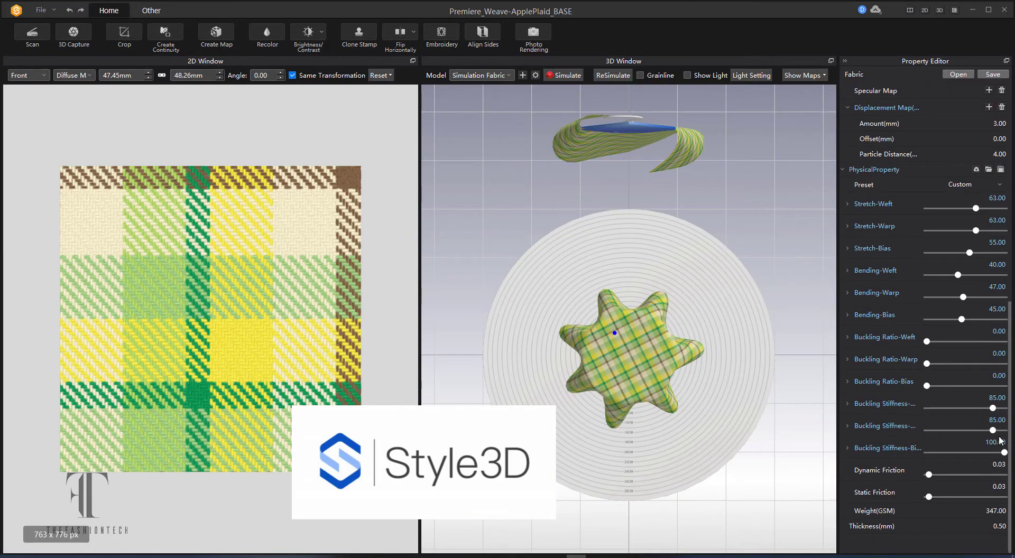
pyautogui.moveTo(749, 288); pyautogui.dragTo(746, 193, button='right')
# Tug the hanging fabric to test its drape and set the fabric weight to 290 GSM.
pyautogui.moveTo(703, 270); pyautogui.dragTo(769, 143)
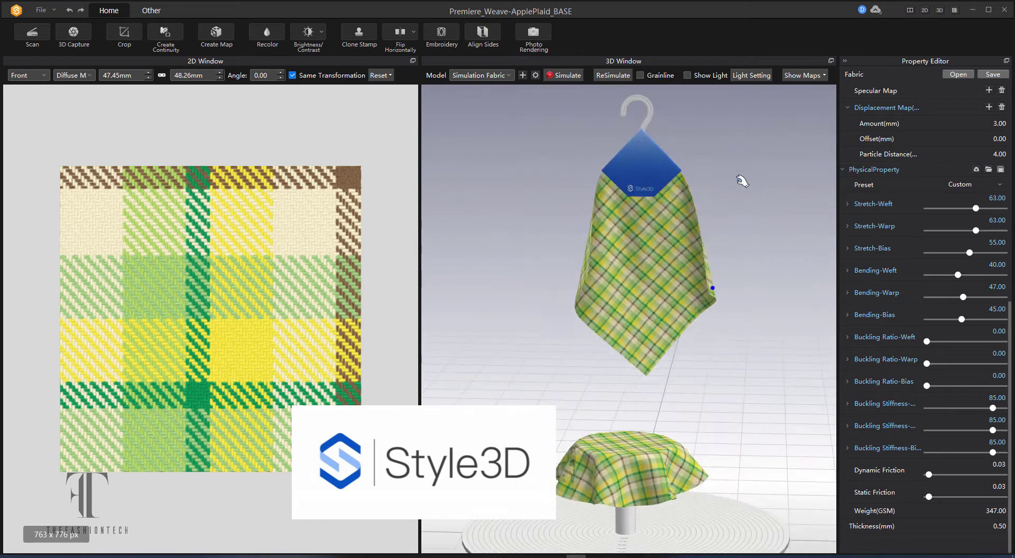
pyautogui.moveTo(650, 312); pyautogui.dragTo(637, 214)
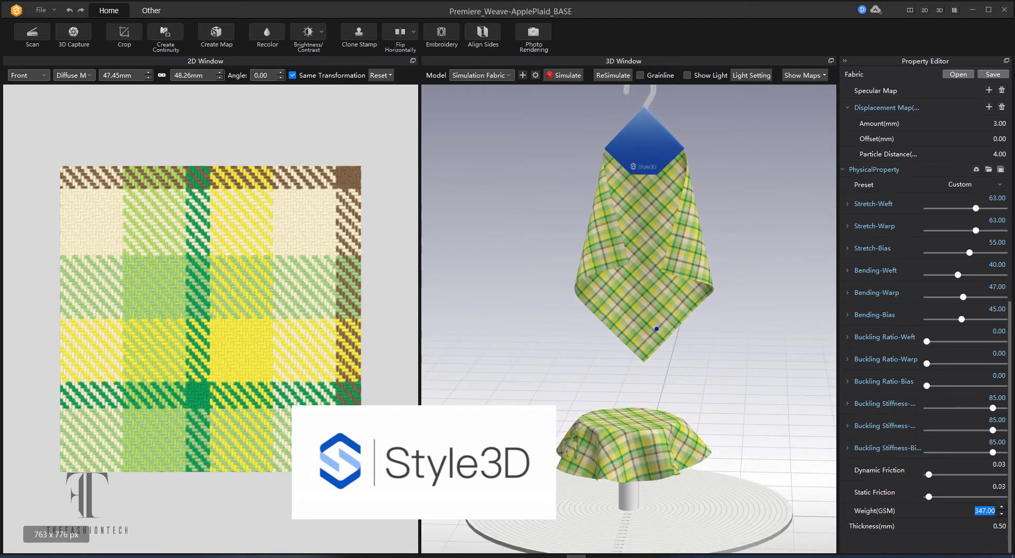
pyautogui.write('290')
pyautogui.press('Return')
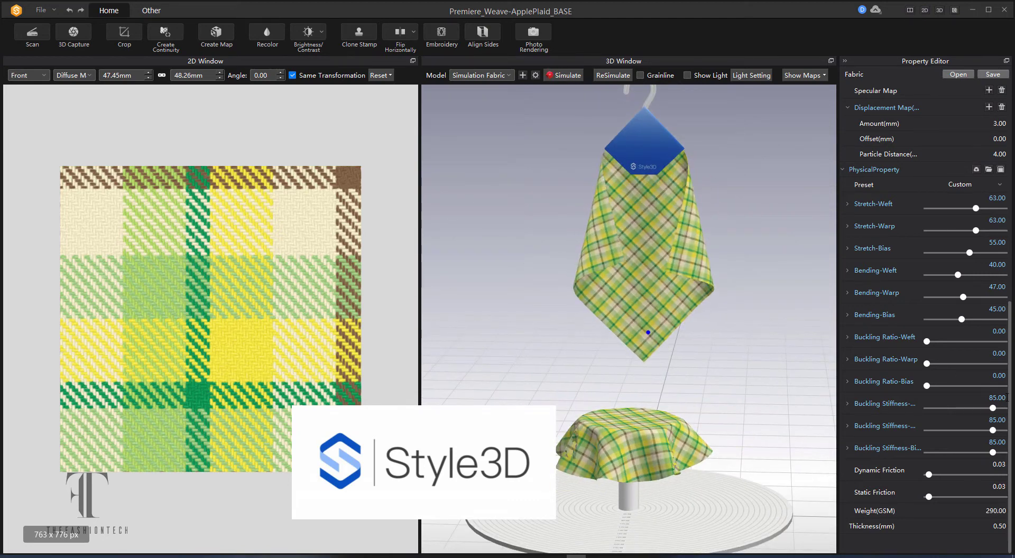
# Set the weft, warp and bias bending to 42.18, 43.54 and 45.58 and tug the hanging fabric to test its drape.
pyautogui.moveTo(958, 275); pyautogui.dragTo(949, 320)
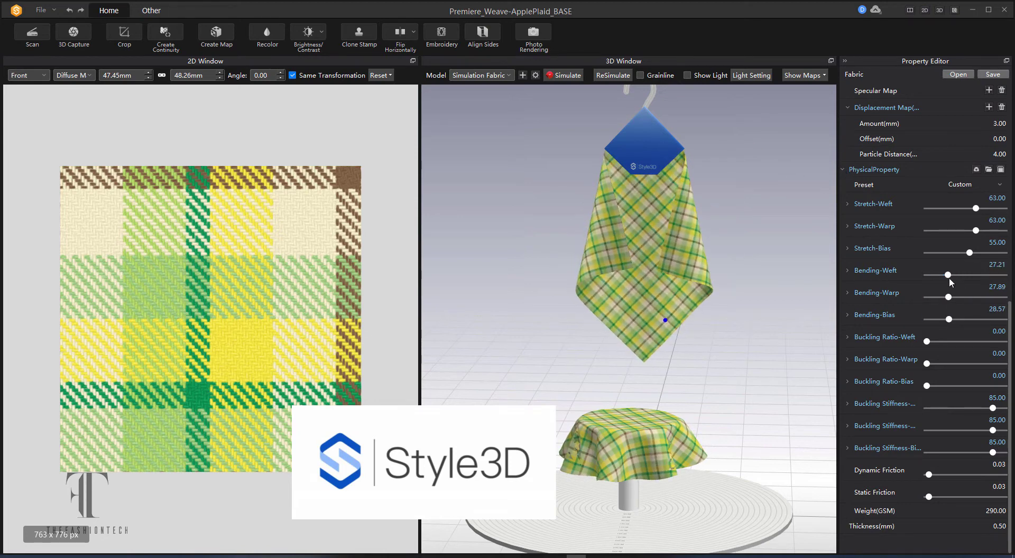
pyautogui.moveTo(948, 275); pyautogui.dragTo(962, 320)
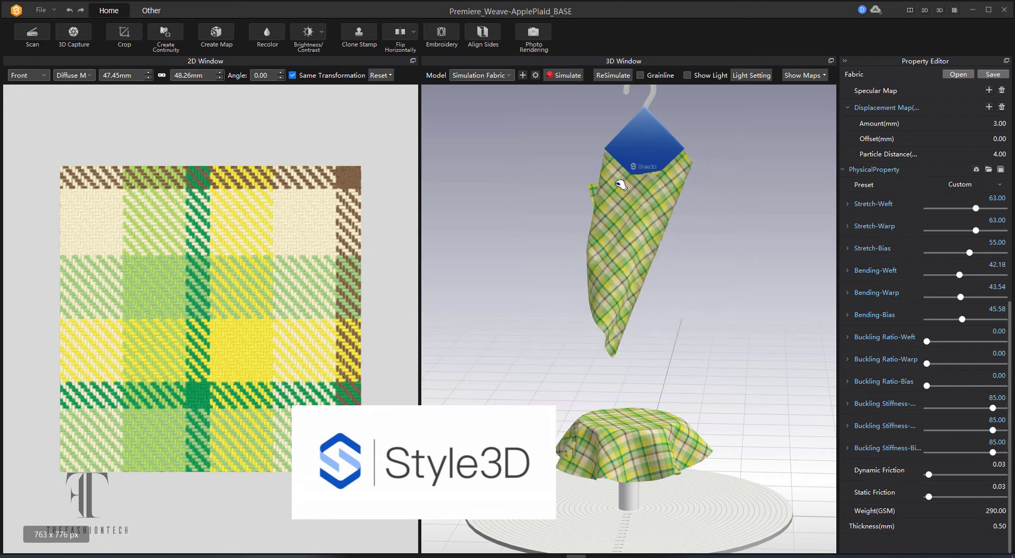
pyautogui.moveTo(621, 185); pyautogui.dragTo(761, 122)
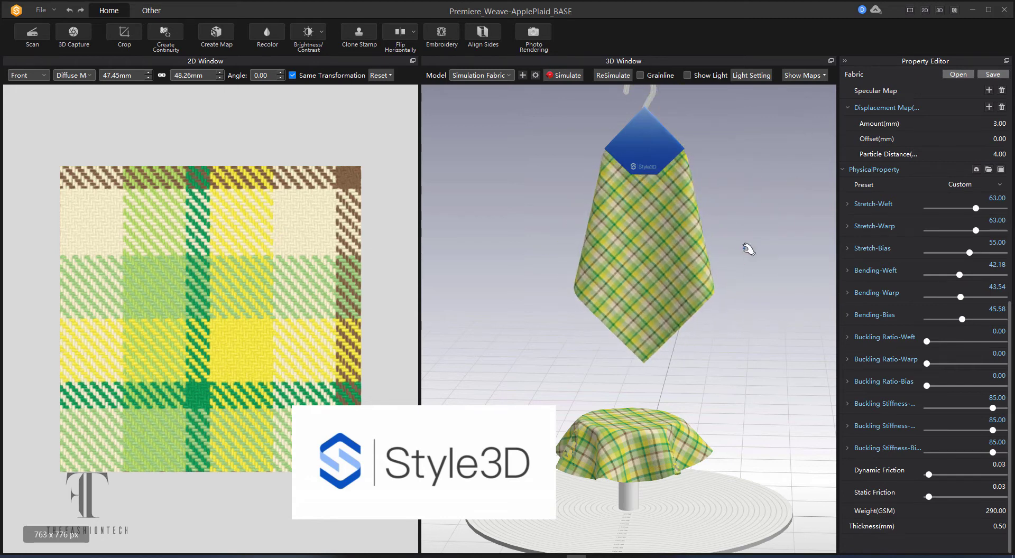
# Set the buckling stiffness for weft, warp and bias to 100 and tug the hanging fabric to test the drape.
pyautogui.moveTo(993, 431); pyautogui.dragTo(1005, 430)
pyautogui.moveTo(993, 453); pyautogui.dragTo(1005, 453)
pyautogui.moveTo(670, 304); pyautogui.dragTo(801, 137)
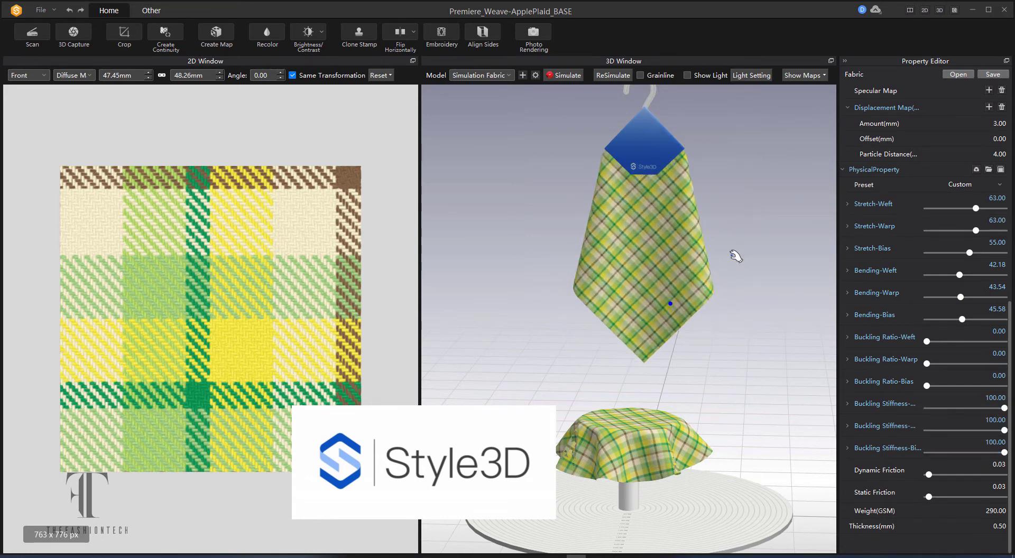
pyautogui.moveTo(734, 256); pyautogui.dragTo(697, 306, button='right')
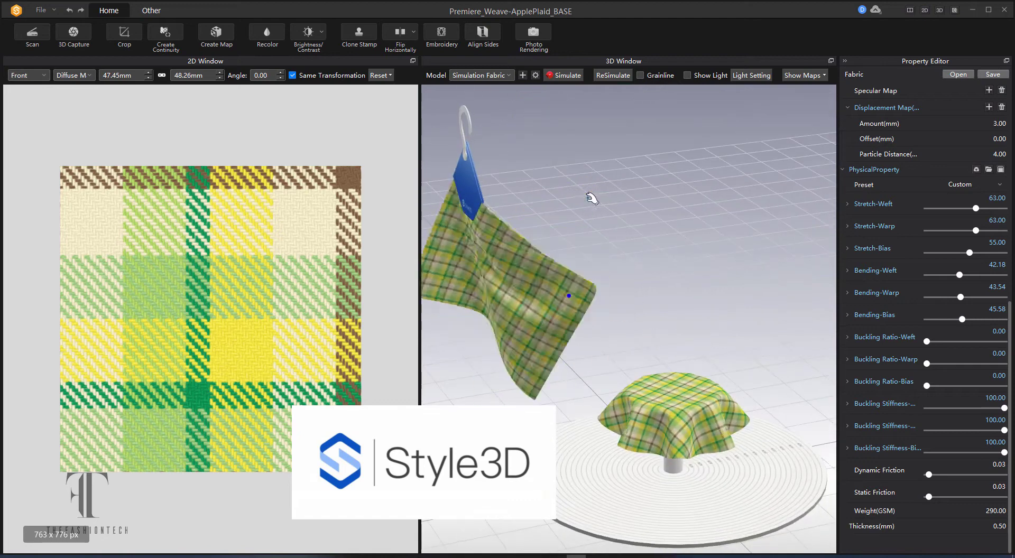
# Apply the Cotton_Linen_Plain physical preset, set the fabric weight to 290 GSM and resimulate the drape.
pyautogui.click(1000, 187)
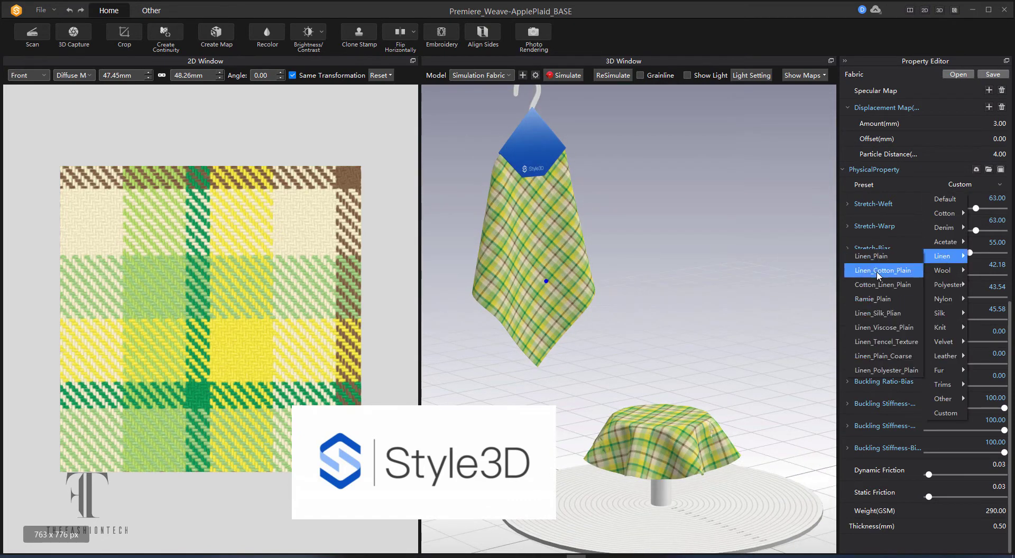
pyautogui.click(929, 256)
pyautogui.moveTo(736, 283); pyautogui.dragTo(699, 247, button='right')
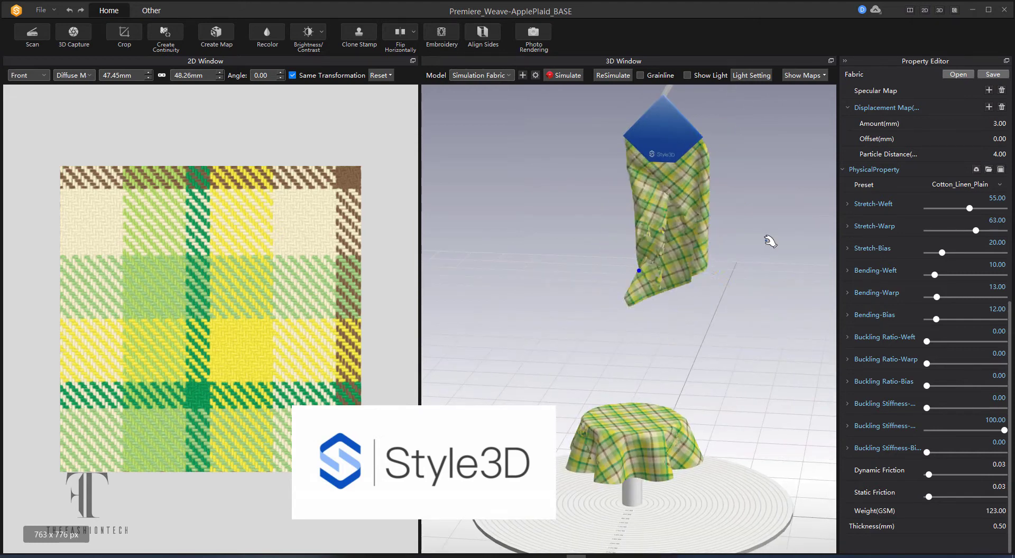
pyautogui.press('Return')
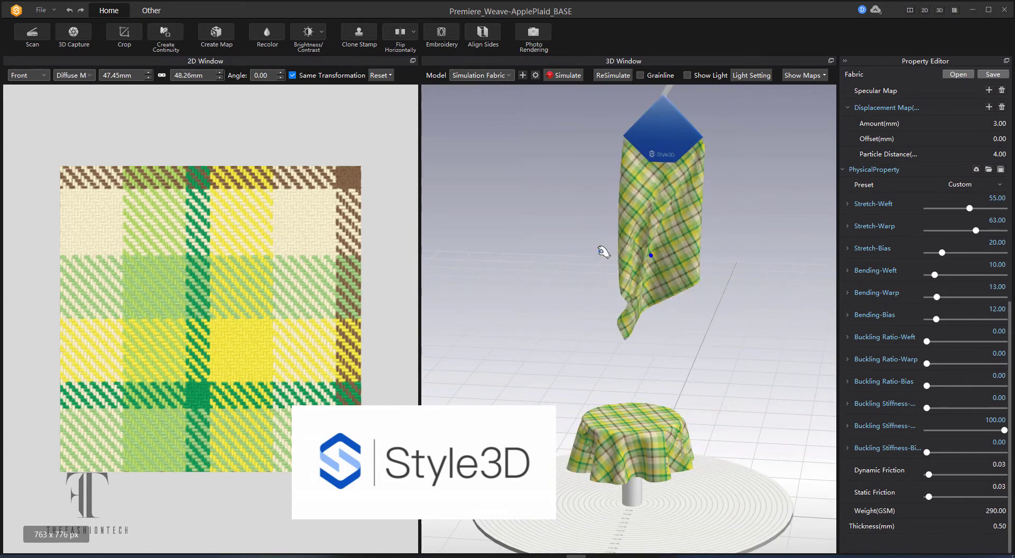
pyautogui.click(613, 75)
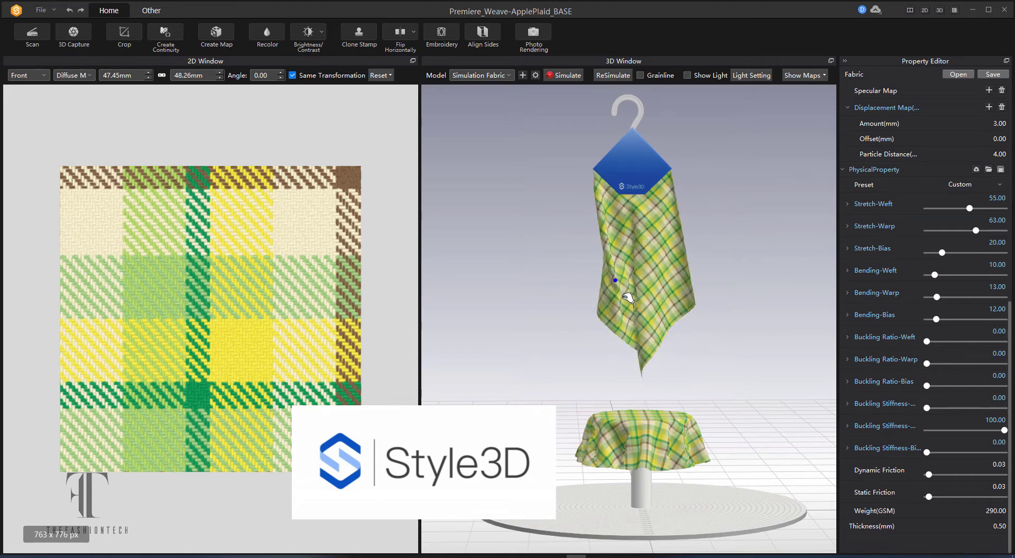
# Preview the fabric on different models, ending with the Sweater, and examine the weave up close.
pyautogui.click(482, 75)
pyautogui.click(482, 101)
pyautogui.click(481, 75)
pyautogui.click(482, 87)
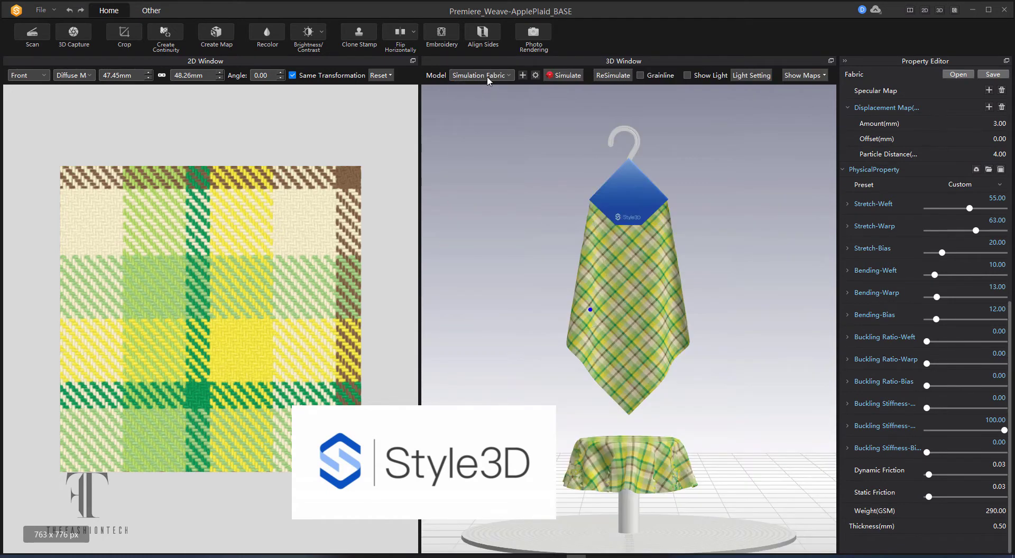
pyautogui.click(481, 75)
pyautogui.click(481, 114)
pyautogui.click(482, 75)
pyautogui.click(484, 176)
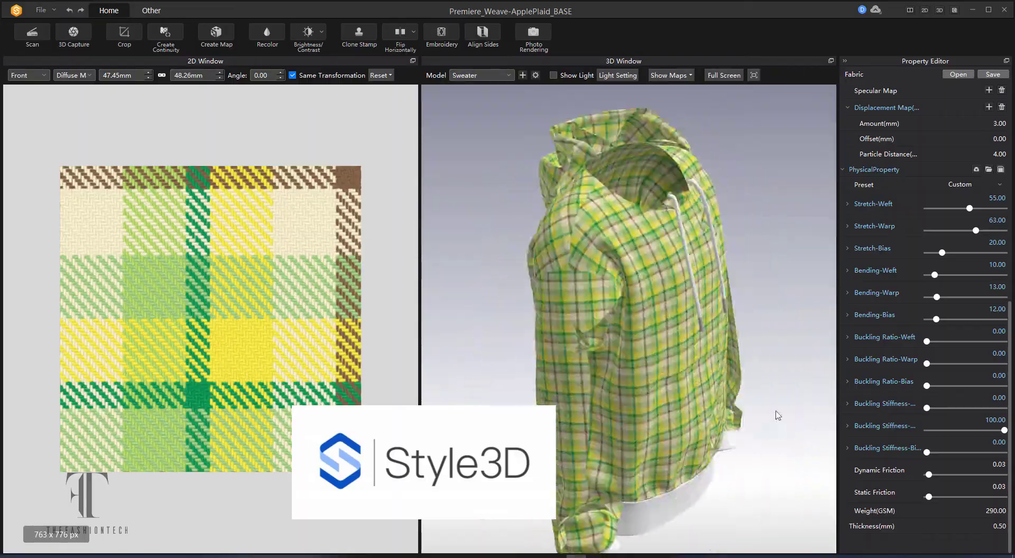
pyautogui.scroll(10, 587, 311)
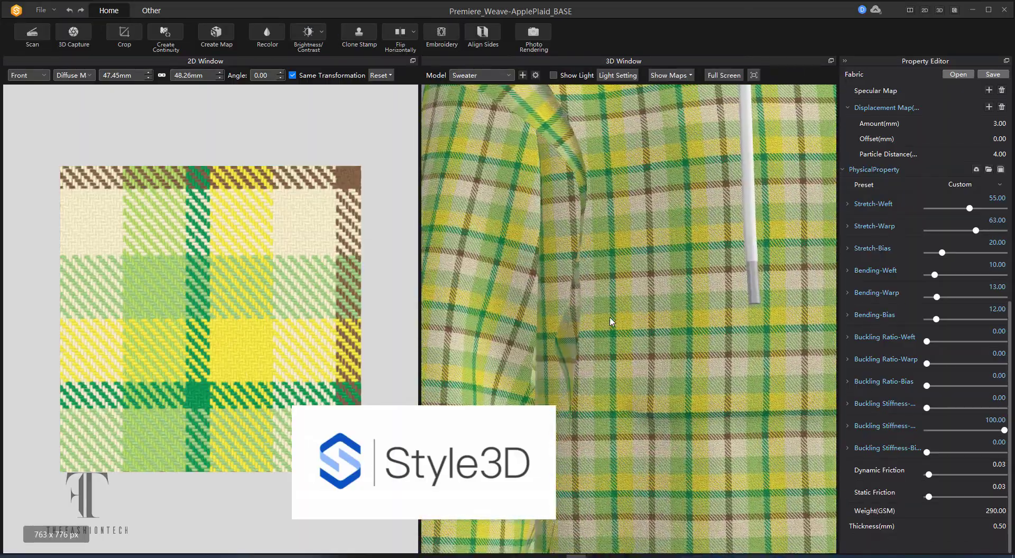
pyautogui.scroll(-10, 646, 304)
# Show the fabric on the Pants model and set the front material's normal map strength to 2.0.
pyautogui.click(496, 76)
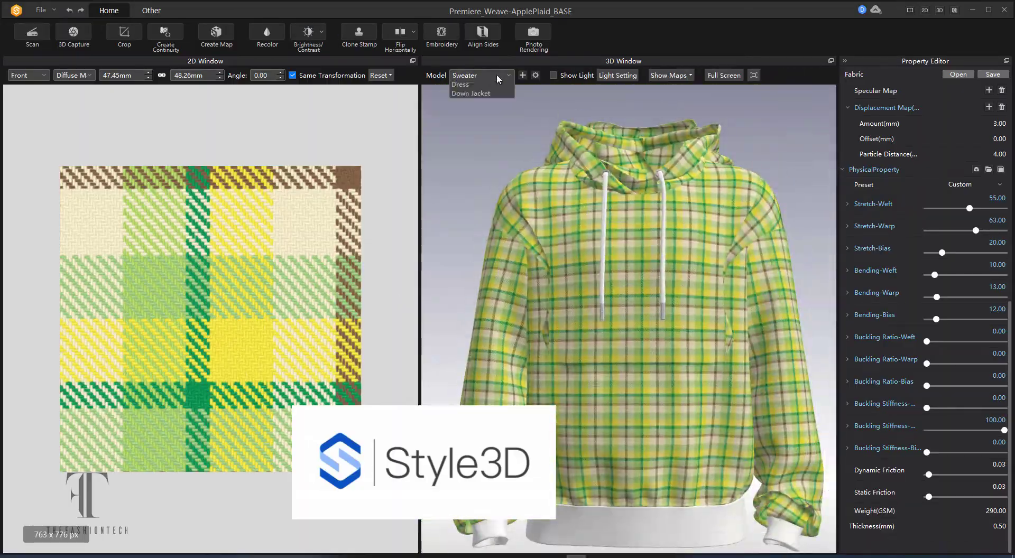
pyautogui.click(482, 164)
pyautogui.moveTo(768, 305); pyautogui.dragTo(559, 309, button='right')
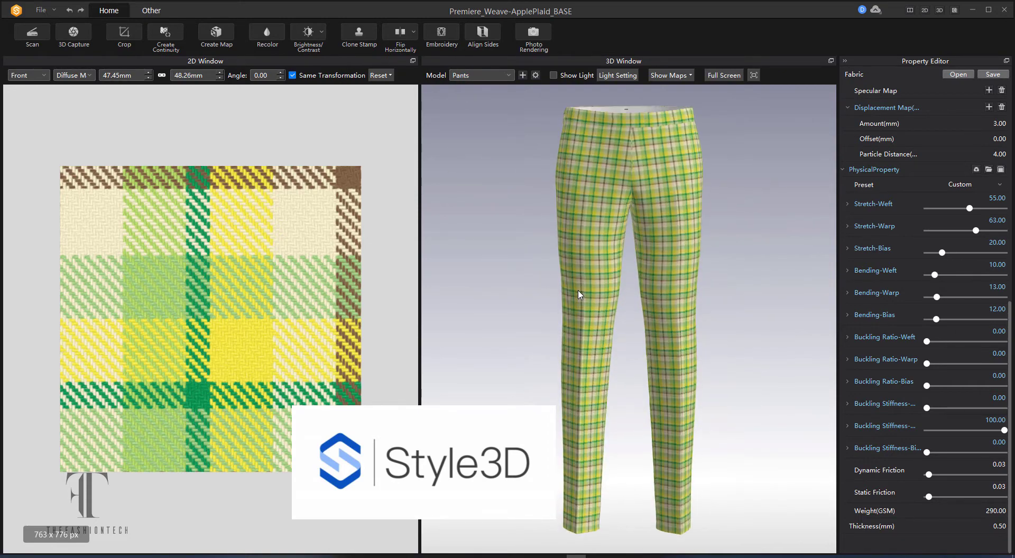
pyautogui.scroll(7, 905, 223)
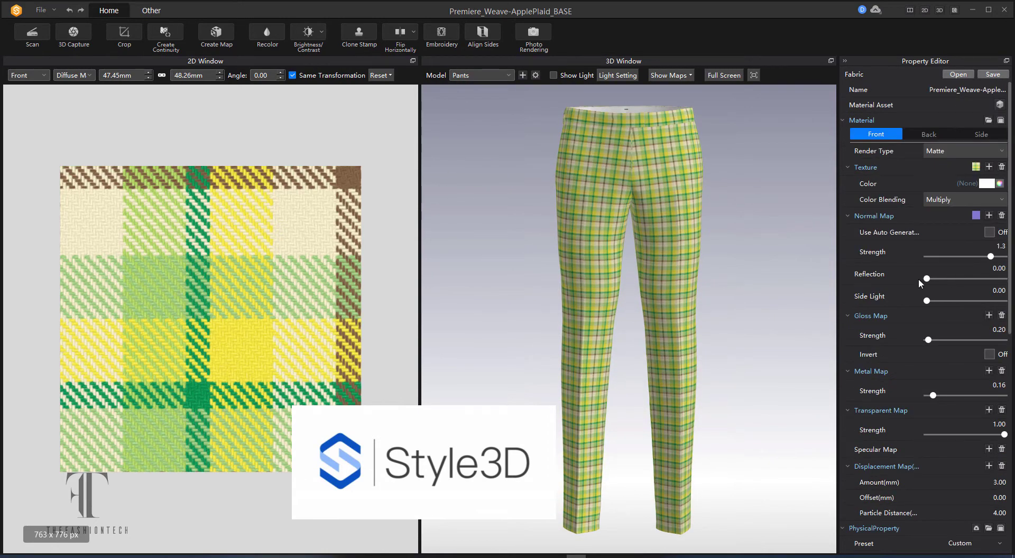
# Switch the preview back to the Simulation Fabric model and tug the draped cloth to test how it falls.
pyautogui.click(491, 75)
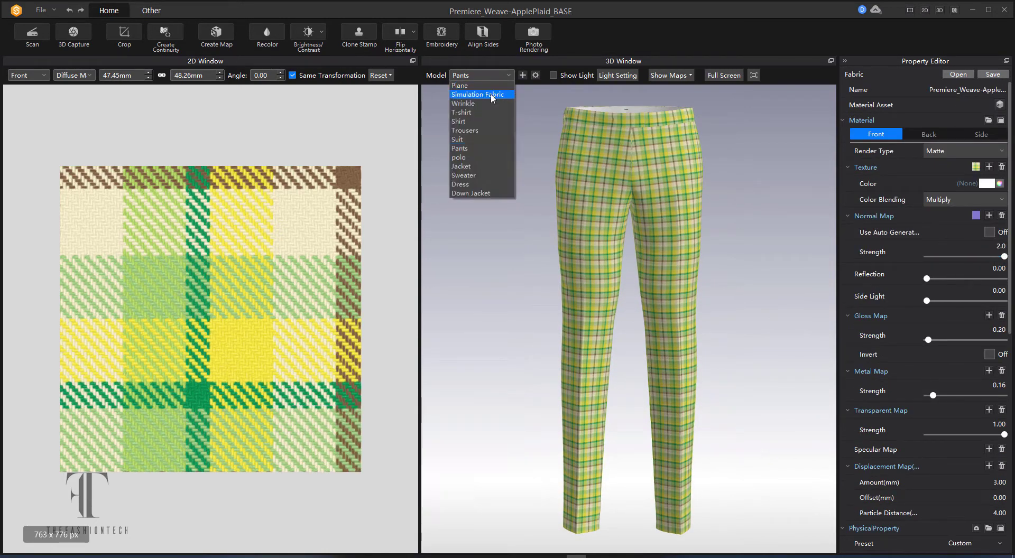
pyautogui.click(491, 96)
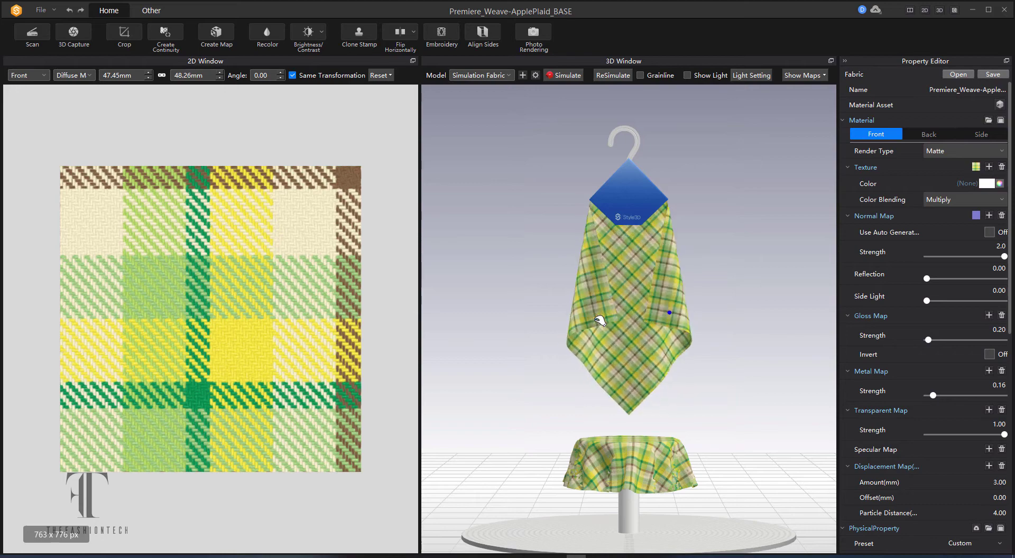
pyautogui.moveTo(599, 319); pyautogui.dragTo(696, 349, button='right')
pyautogui.moveTo(650, 254); pyautogui.dragTo(643, 358, button='right')
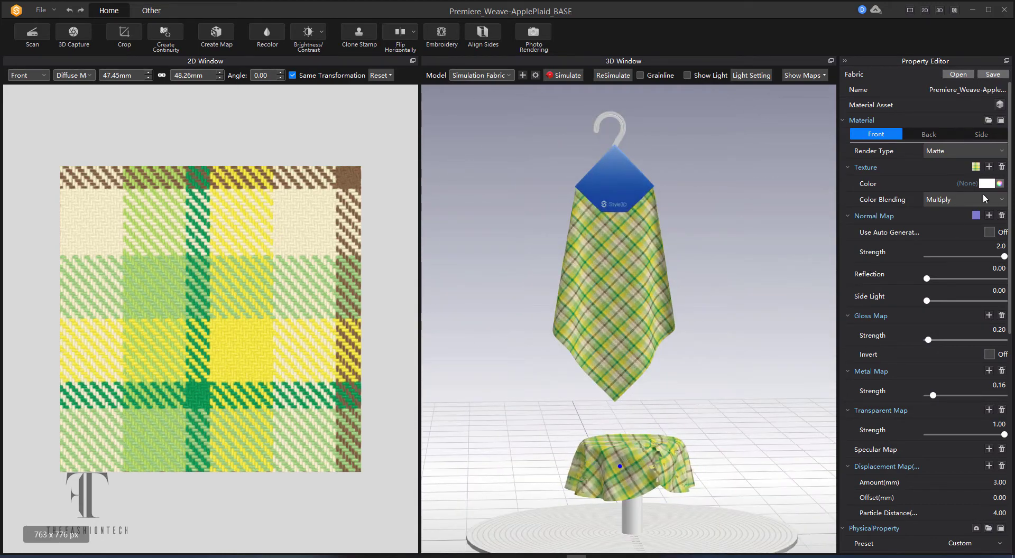
# Apply the Denim_5.2OZ physical preset, resimulate and examine how both fabric samples drape.
pyautogui.scroll(-7, 982, 199)
pyautogui.click(962, 186)
pyautogui.click(904, 233)
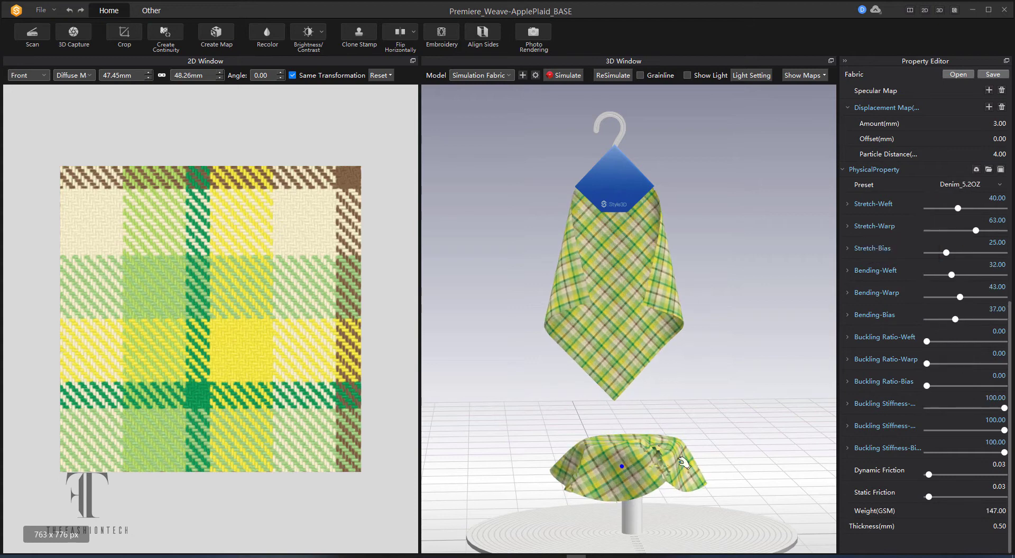
pyautogui.click(614, 77)
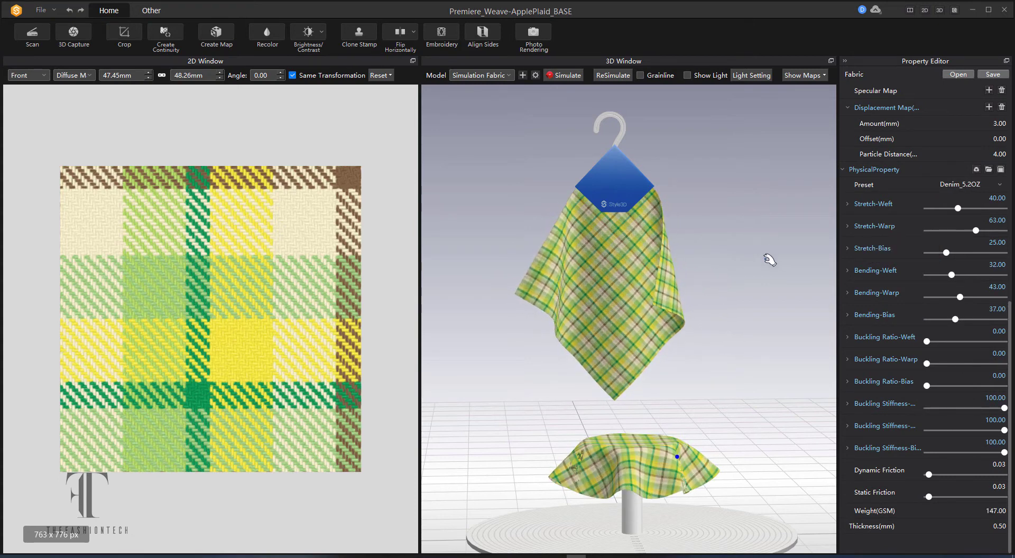
pyautogui.scroll(1, 770, 259)
pyautogui.scroll(4, 1000, 260)
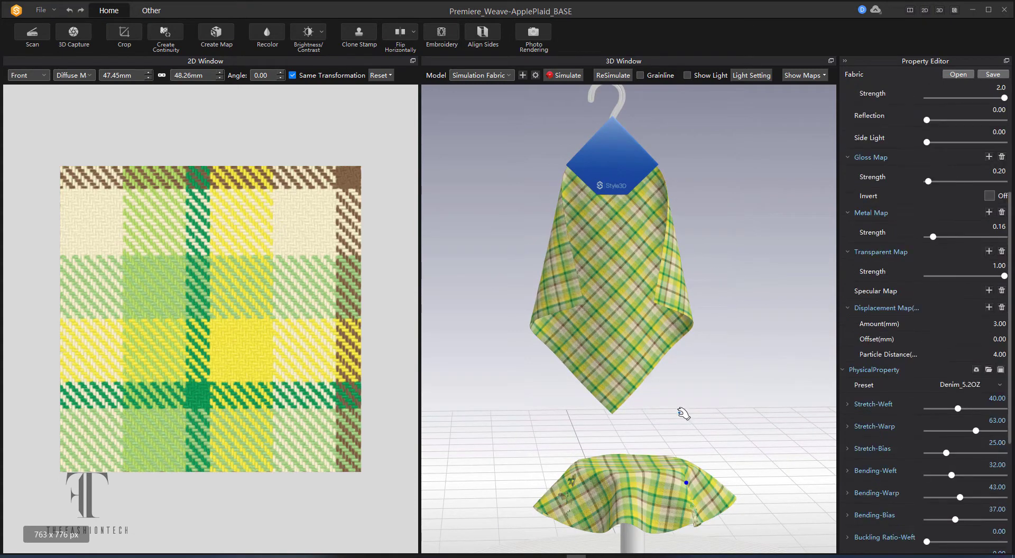
pyautogui.scroll(1, 684, 414)
pyautogui.moveTo(683, 414); pyautogui.dragTo(711, 401, button='right')
pyautogui.moveTo(711, 402); pyautogui.dragTo(712, 425, button='middle')
# Apply a Cotton physical preset and set Stretch-Weft to 40.82 and Stretch-Warp to 42.86.
pyautogui.click(997, 385)
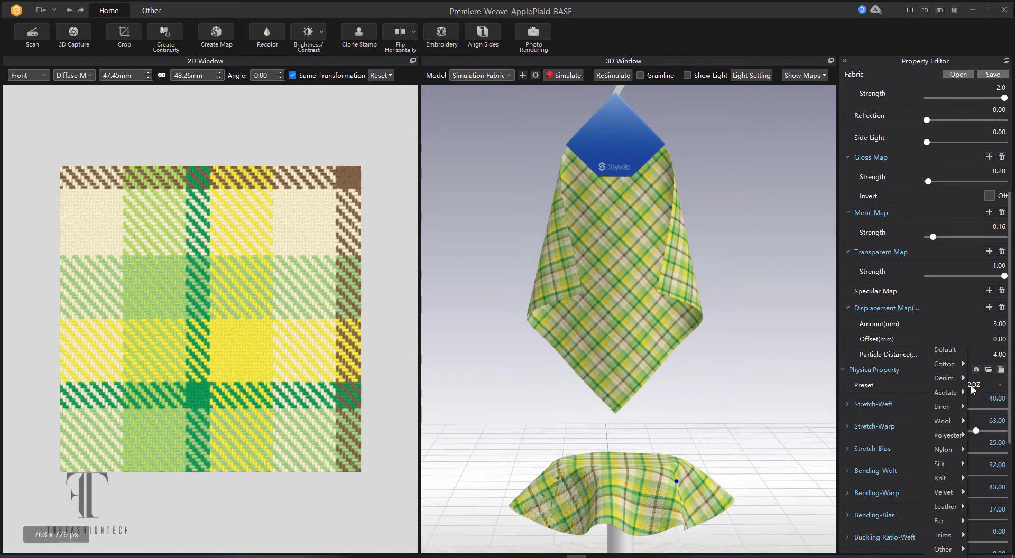
pyautogui.moveTo(953, 368)
pyautogui.click(888, 408)
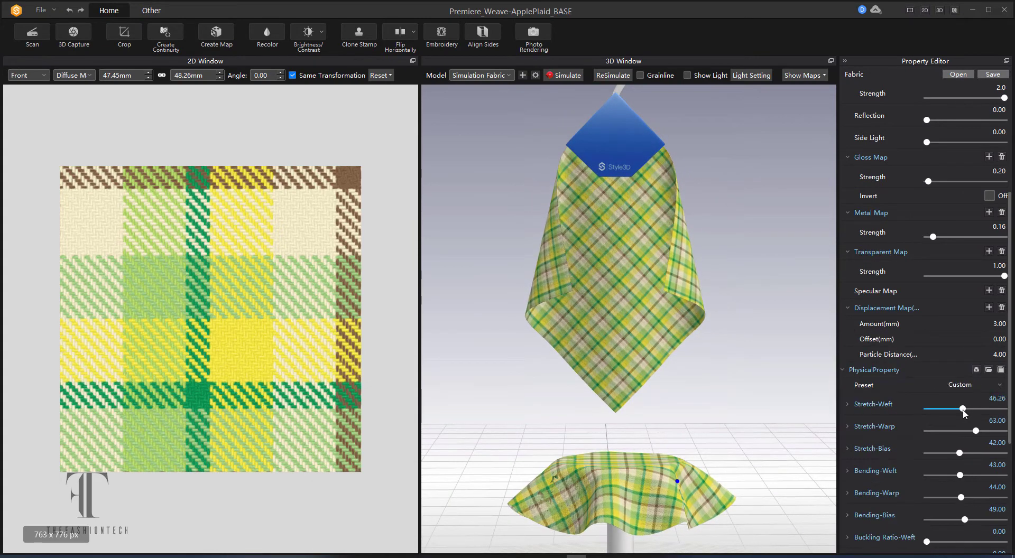
pyautogui.click(612, 75)
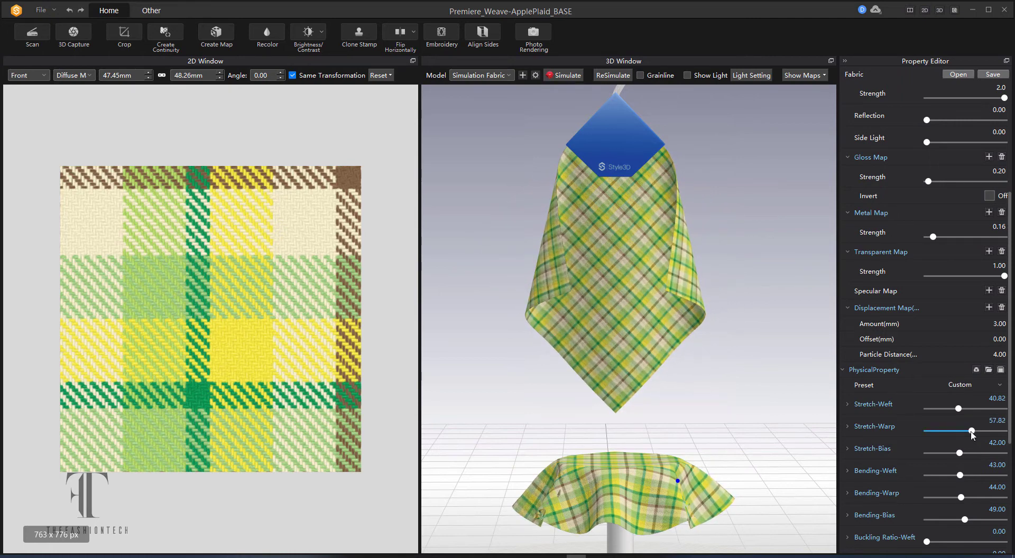
# Set the buckling stiffness for weft, warp and bias to 100, resimulate and tug the hanging fabric.
pyautogui.scroll(-5, 963, 437)
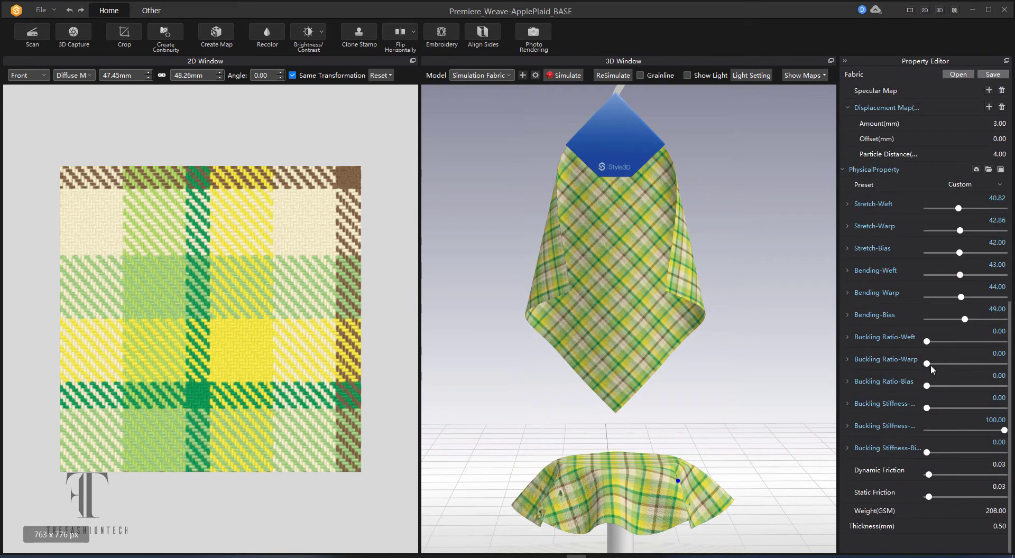
pyautogui.click(607, 76)
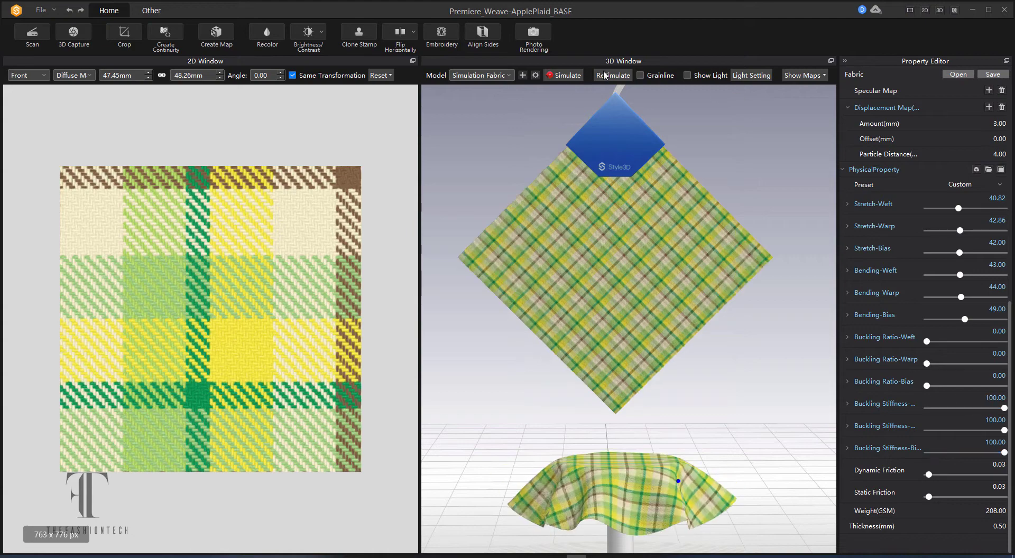
pyautogui.moveTo(758, 301)
pyautogui.mouseDown(button='right')
pyautogui.moveTo(771, 324)
pyautogui.moveTo(758, 402)
pyautogui.moveTo(757, 288)
pyautogui.moveTo(539, 301)
pyautogui.moveTo(765, 307)
pyautogui.mouseUp(button='right')
pyautogui.scroll(-3, 735, 288)
pyautogui.moveTo(625, 218); pyautogui.dragTo(756, 174)
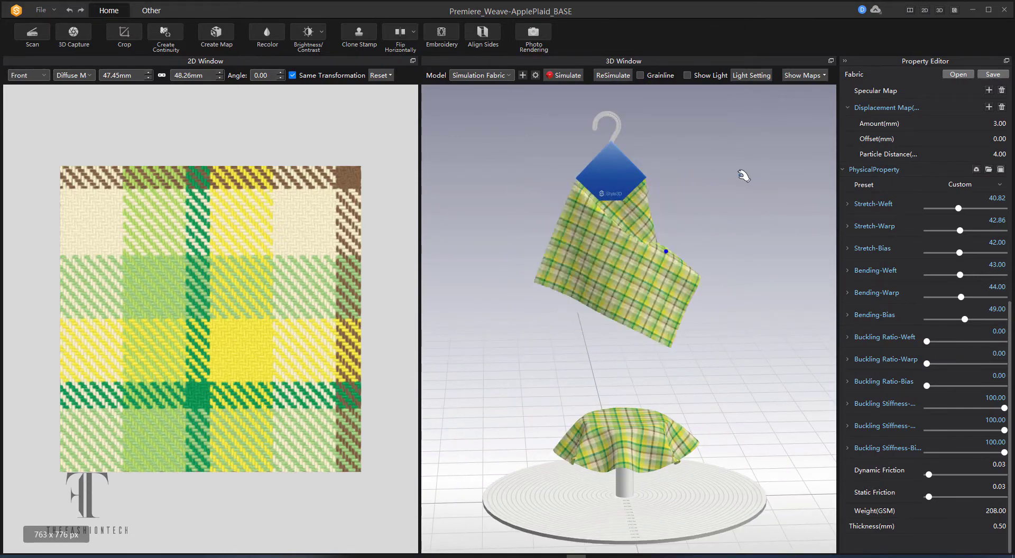
pyautogui.moveTo(765, 234); pyautogui.dragTo(593, 280, button='right')
# Preview the fabric on the Jacket and Suit models and examine the suit from the side and front.
pyautogui.click(480, 75)
pyautogui.click(476, 166)
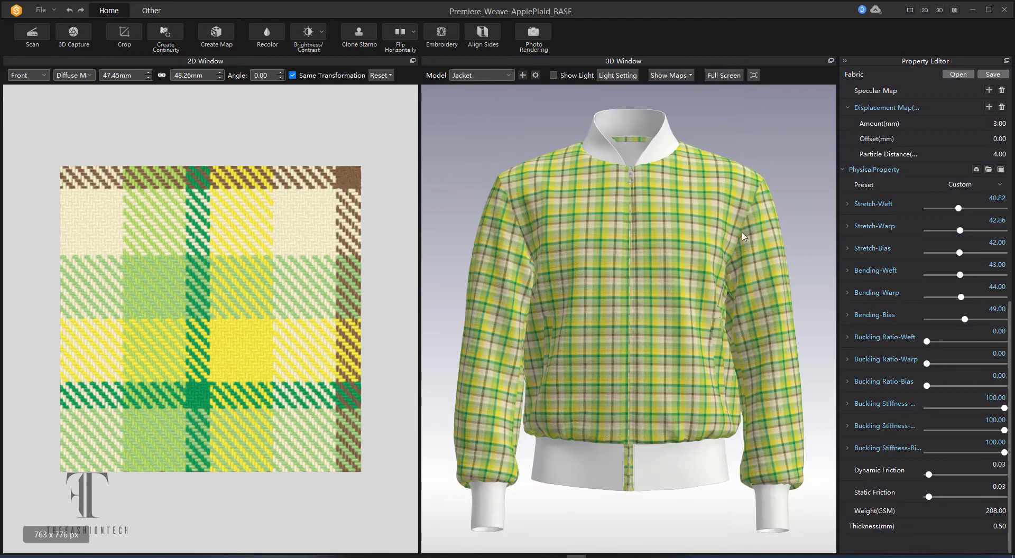
pyautogui.click(480, 75)
pyautogui.click(492, 139)
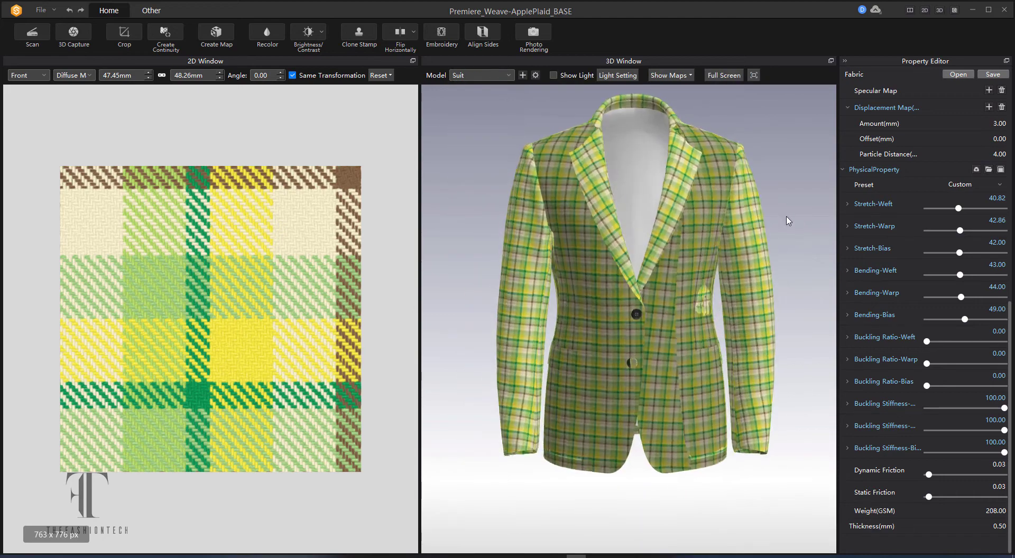
pyautogui.click(553, 75)
pyautogui.click(754, 76)
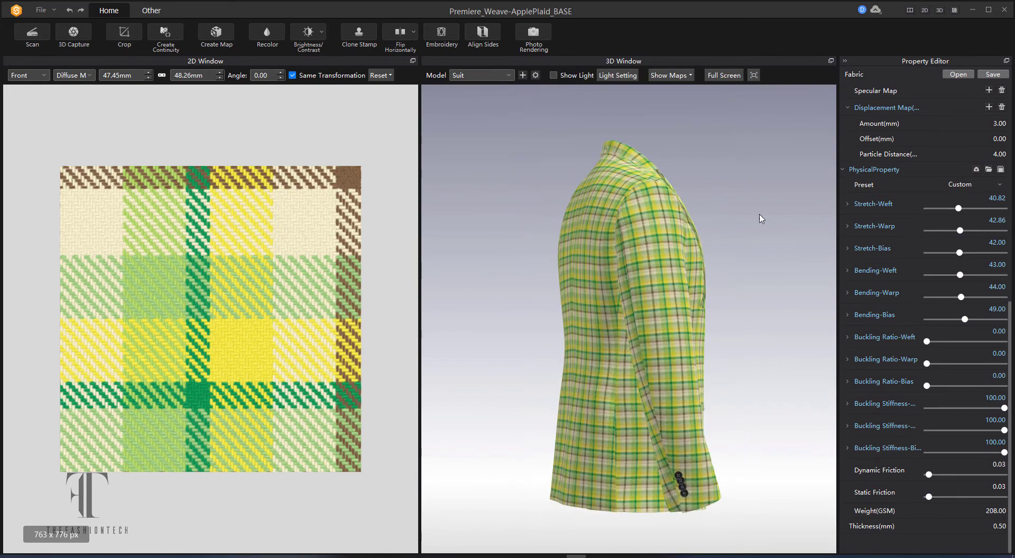
pyautogui.scroll(1, 638, 218)
pyautogui.moveTo(638, 218); pyautogui.dragTo(697, 262, button='right')
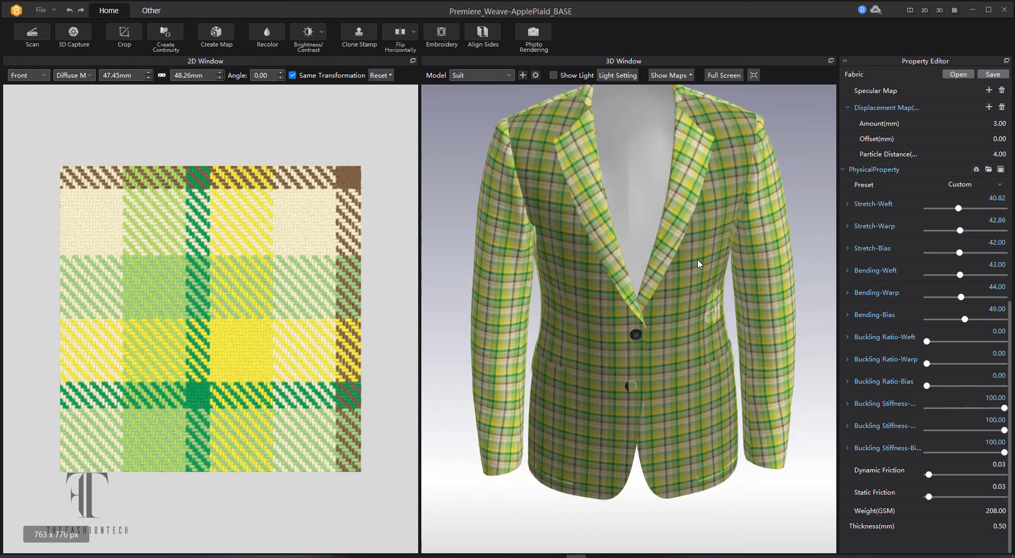
# Toggle the display of the Gloss, Normal and Displacement maps on the suit to compare their effect.
pyautogui.click(671, 75)
pyautogui.click(660, 119)
pyautogui.click(662, 77)
pyautogui.click(658, 103)
pyautogui.click(662, 77)
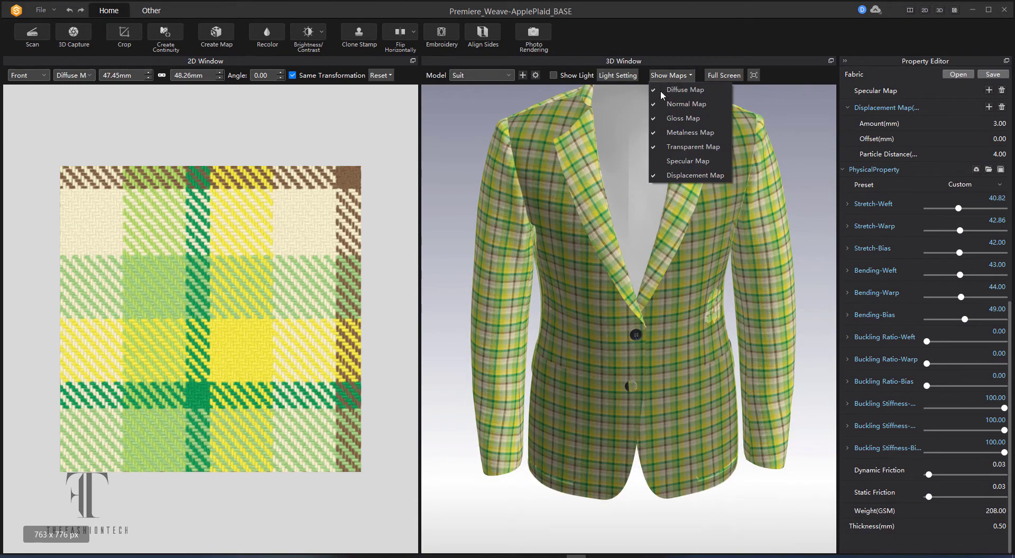
pyautogui.click(654, 175)
# Return the preview from the suit to the Simulation Fabric model and bring up the front material's map settings.
pyautogui.click(481, 75)
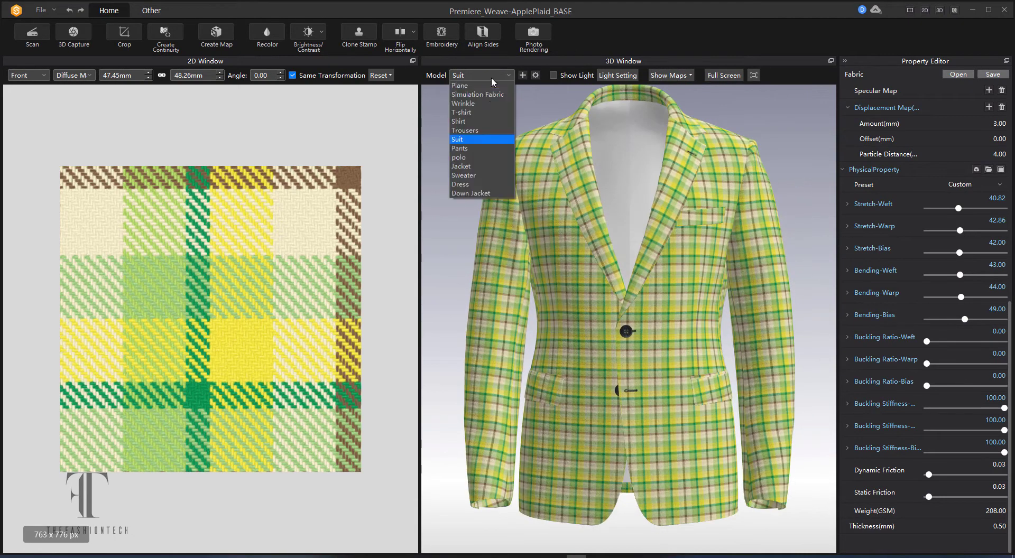
pyautogui.click(476, 140)
pyautogui.click(481, 75)
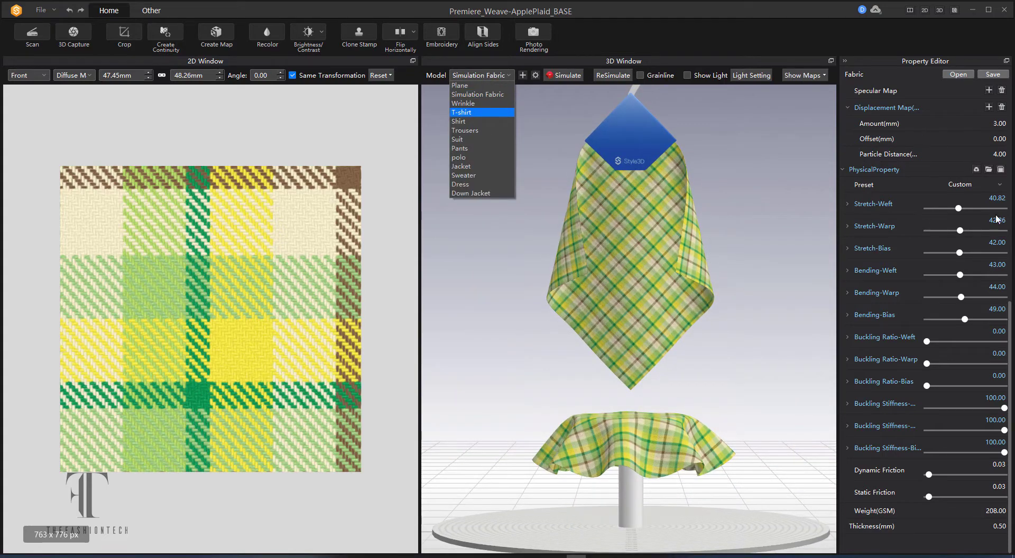
pyautogui.scroll(5, 996, 218)
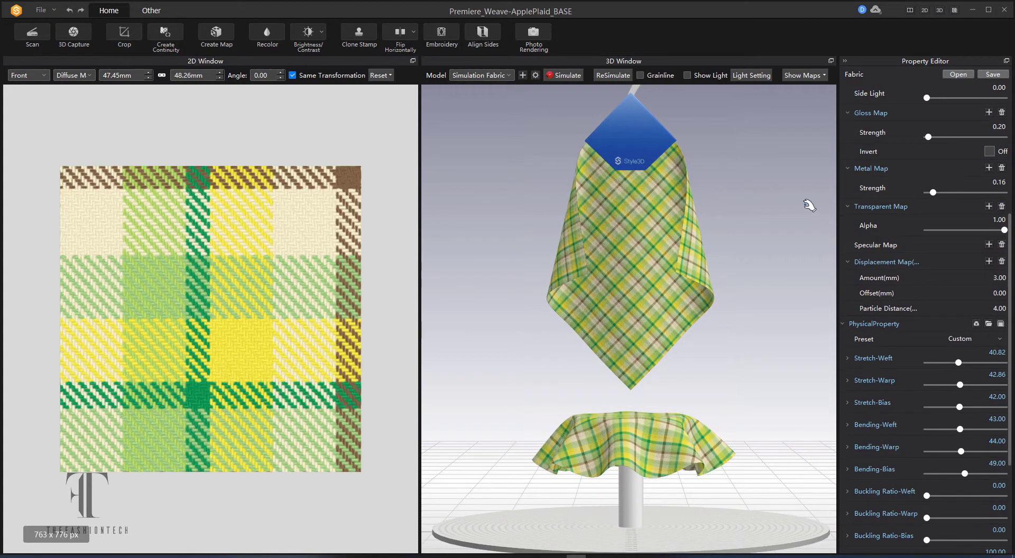
# Preview the plaid fabric on the Dress and polo garment models.
pyautogui.click(478, 76)
pyautogui.click(491, 185)
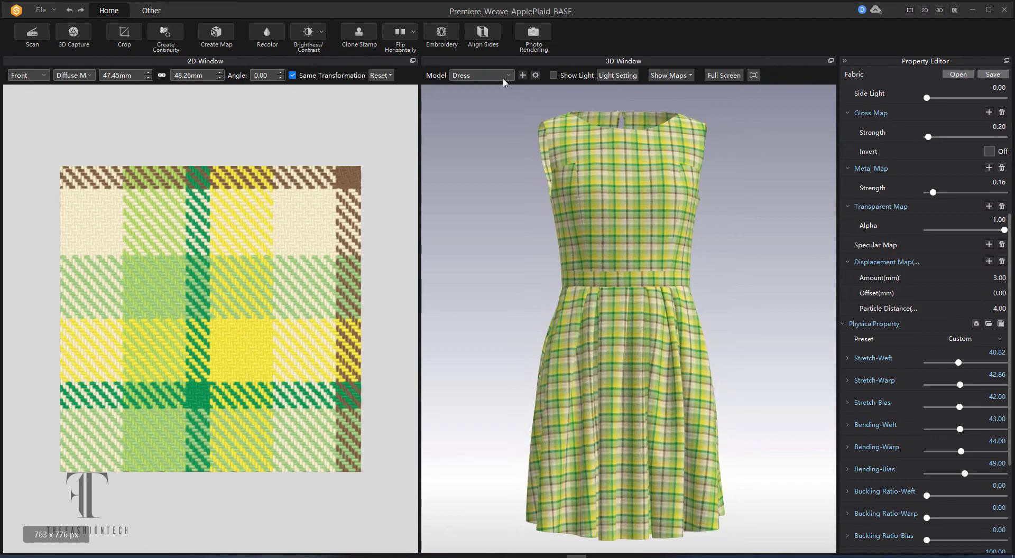
pyautogui.click(479, 76)
pyautogui.click(475, 158)
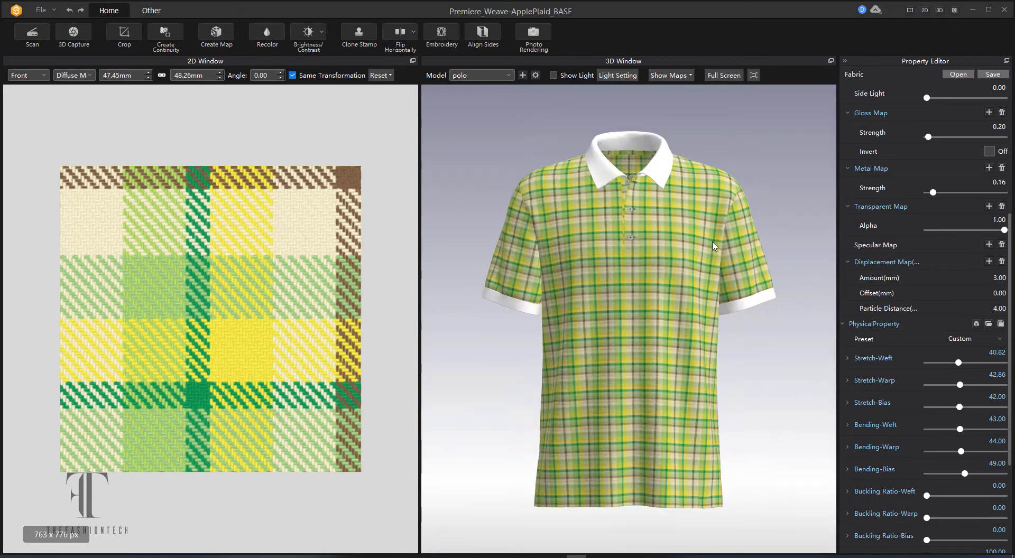
pyautogui.click(481, 76)
pyautogui.click(469, 122)
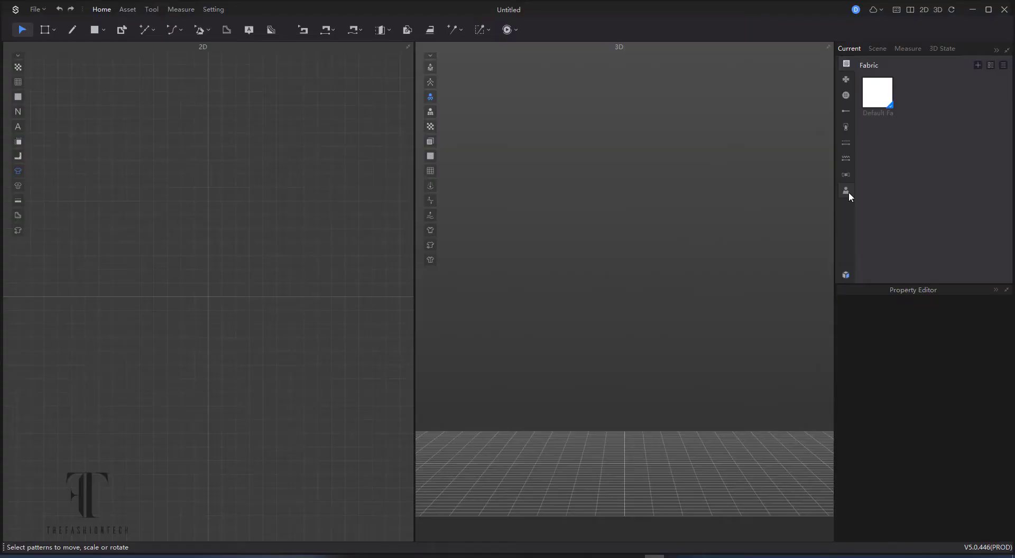
# Switch to Style3D Studio, open the Female avatar at zero translation and apply the Alexa character from the library.
pyautogui.click(846, 191)
pyautogui.doubleClick(609, 259)
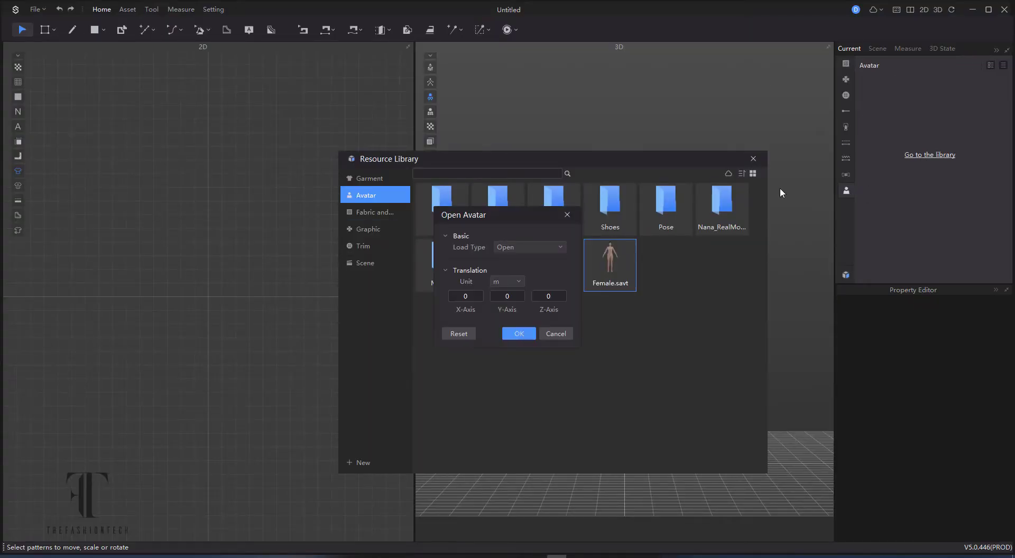
pyautogui.press('Return')
pyautogui.doubleClick(492, 207)
pyautogui.doubleClick(552, 208)
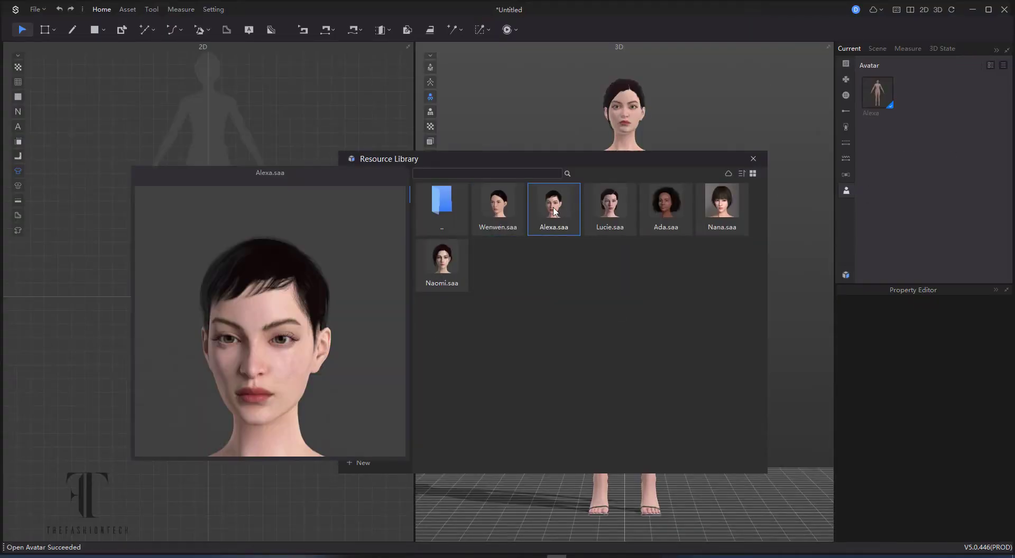
# Give the avatar the Back Comb hairstyle and recolor the hair with a muted gold.
pyautogui.doubleClick(455, 209)
pyautogui.doubleClick(498, 264)
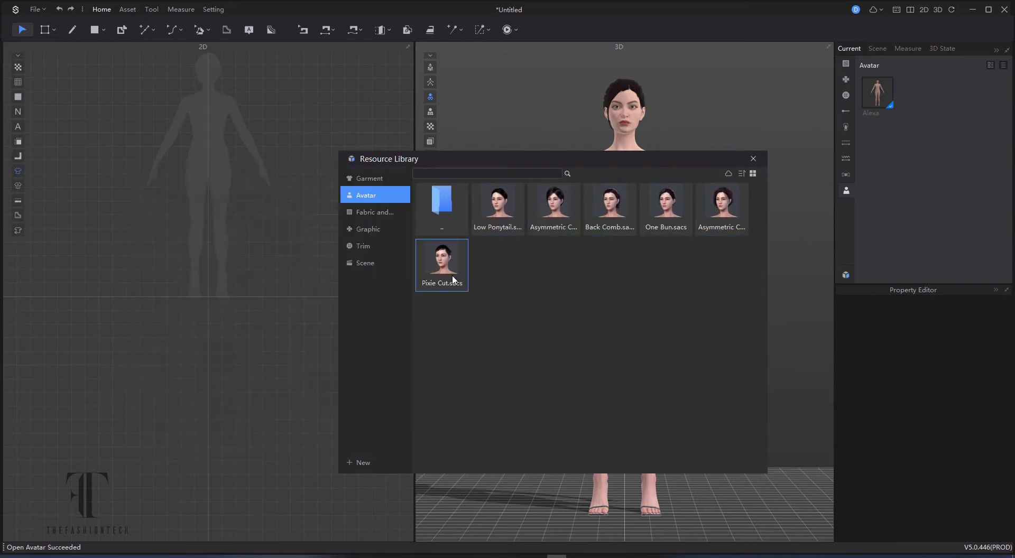
pyautogui.doubleClick(497, 203)
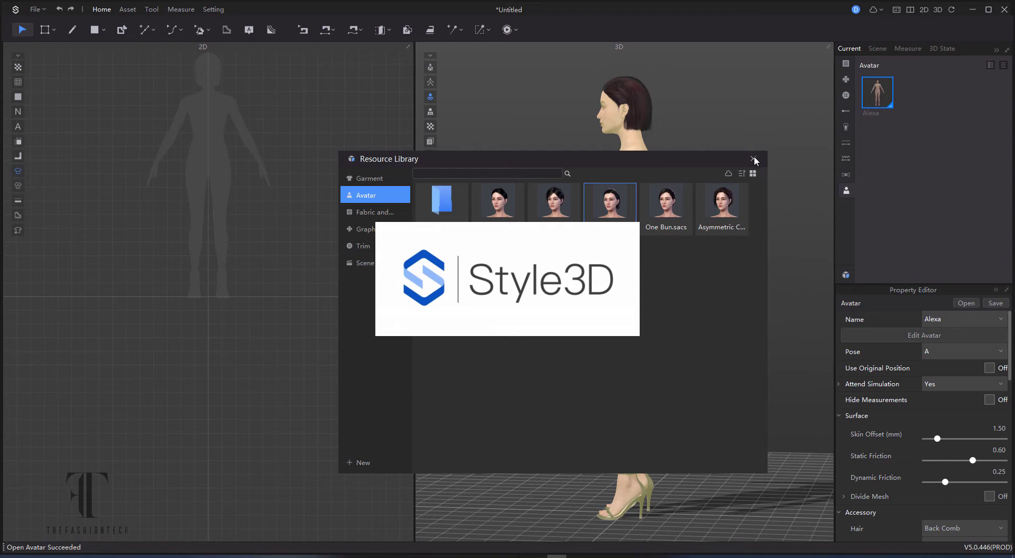
pyautogui.click(753, 158)
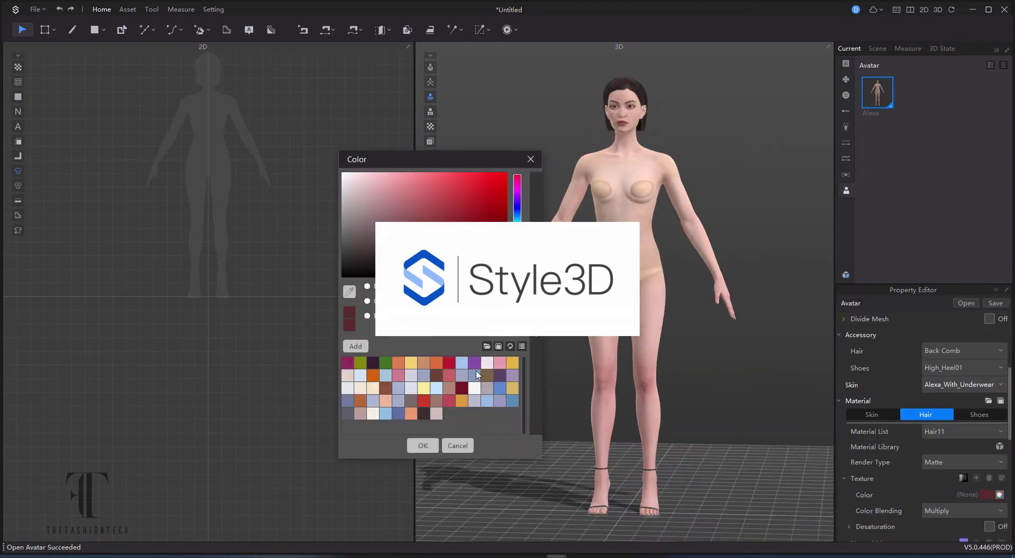
pyautogui.click(512, 362)
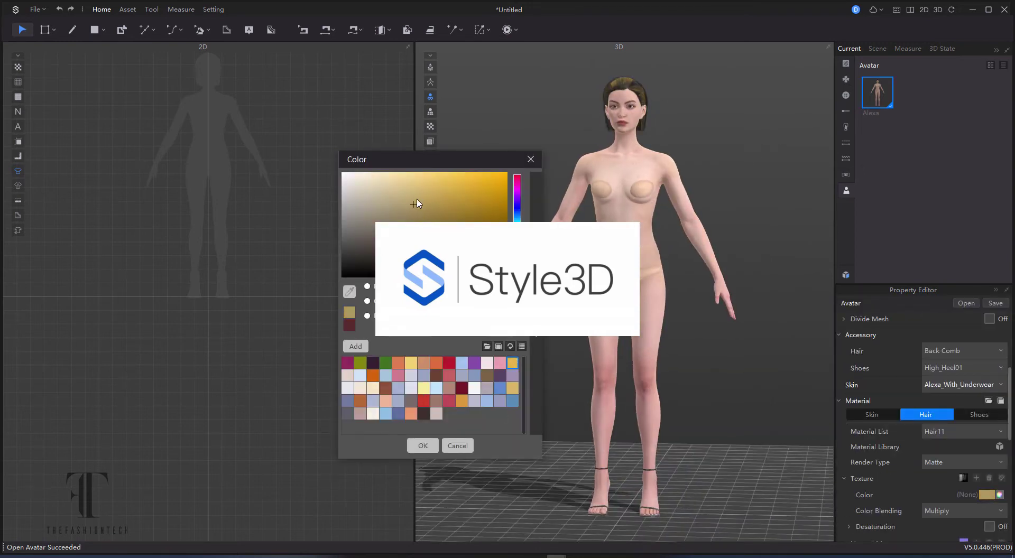
pyautogui.click(422, 445)
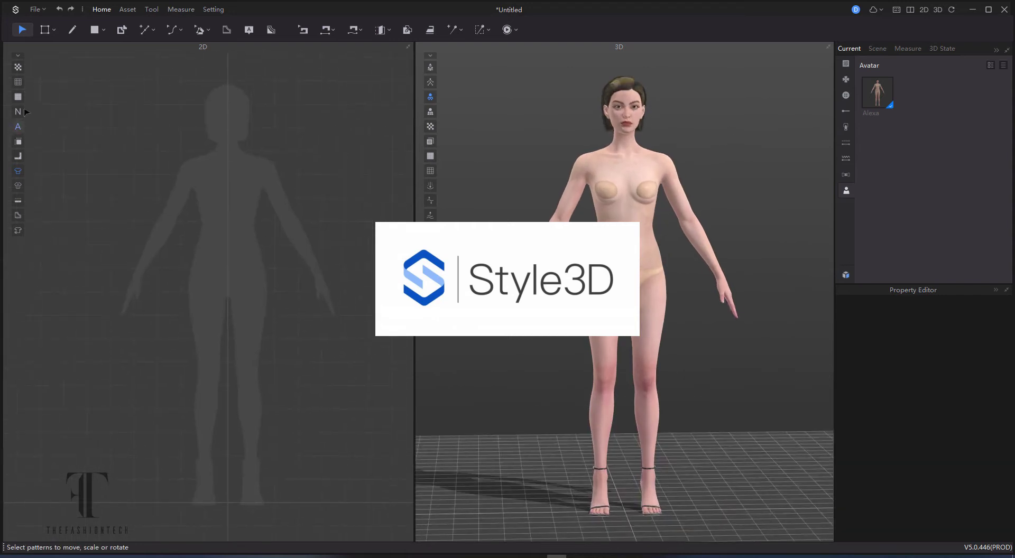
# Draw a square-necked half bodice over the avatar silhouette, with a shoulder about 3.3 in and a hem about 6.3 in wide.
pyautogui.press('z')
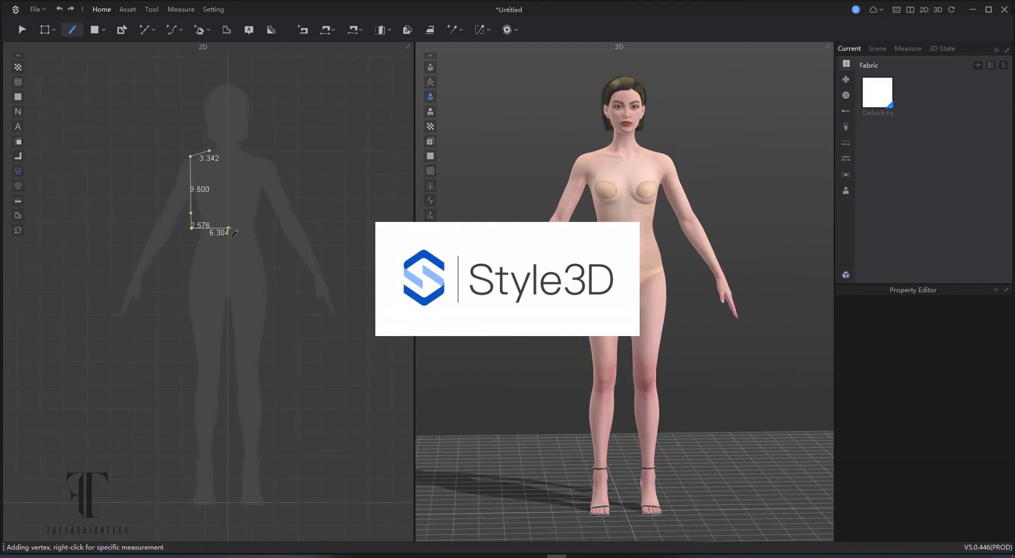
pyautogui.click(204, 179)
# Move the half bodice's underarm point up and outward and unfold the piece symmetrically across the center front.
pyautogui.click(45, 30)
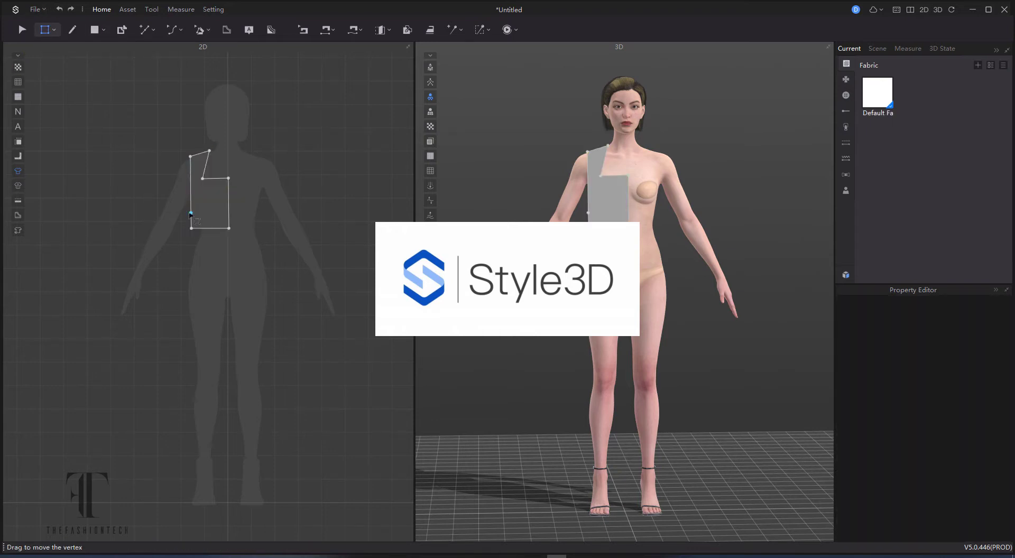
pyautogui.moveTo(191, 213); pyautogui.dragTo(185, 198)
pyautogui.rightClick(229, 202)
pyautogui.click(275, 241)
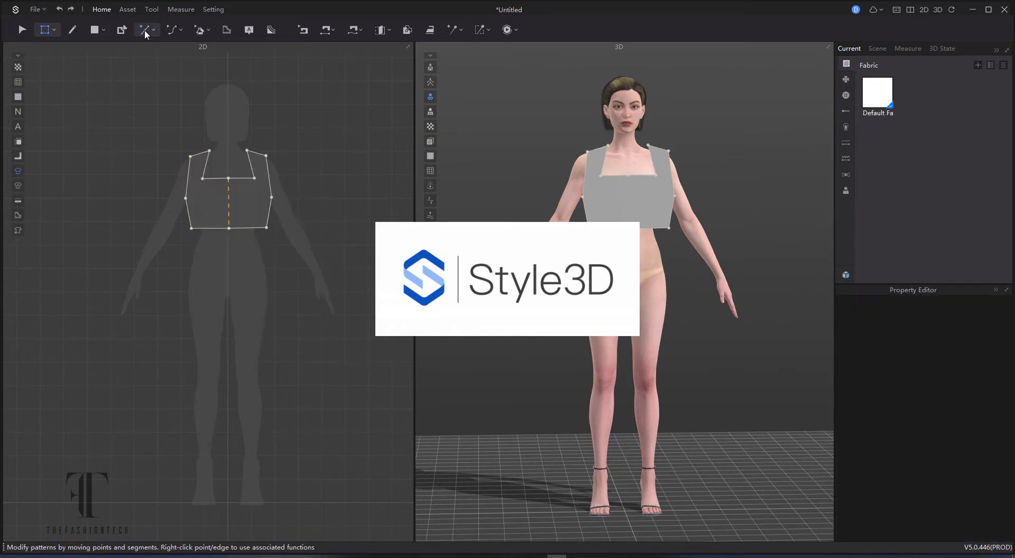
# Add a point midway along each half of the bodice hem and create mirrored waist darts there.
pyautogui.click(210, 228)
pyautogui.rightClick(211, 228)
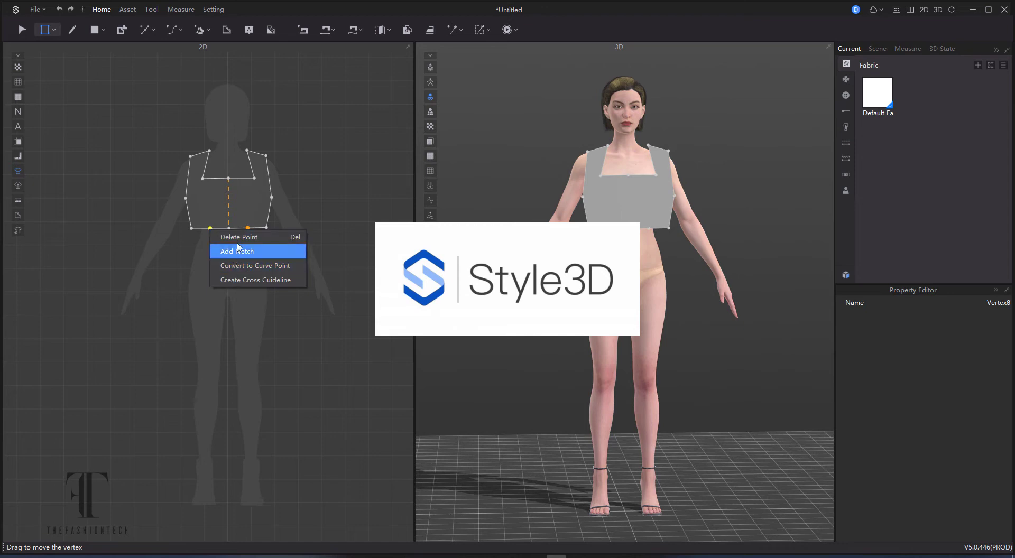
pyautogui.click(237, 251)
pyautogui.click(210, 228)
pyautogui.rightClick(210, 228)
pyautogui.click(126, 80)
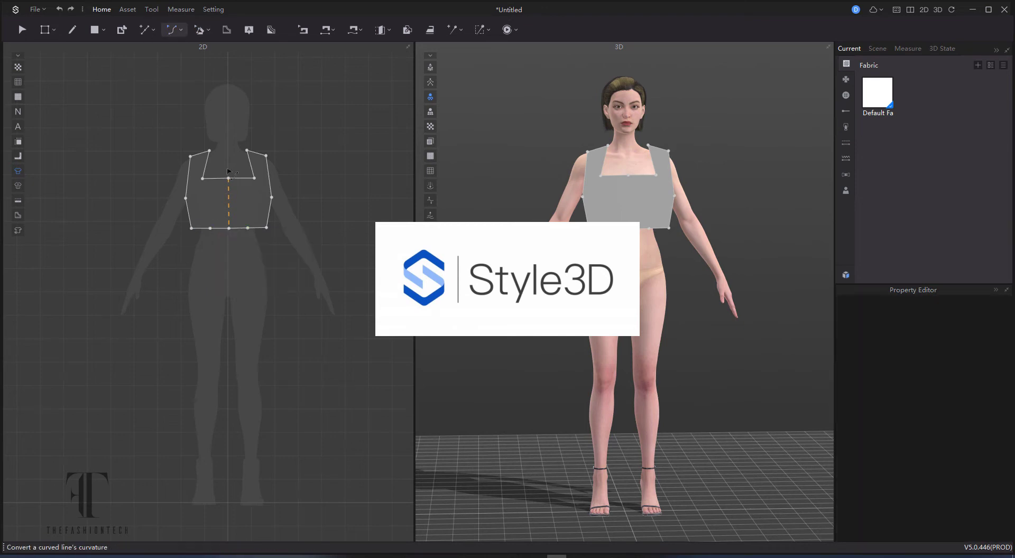
pyautogui.click(211, 229)
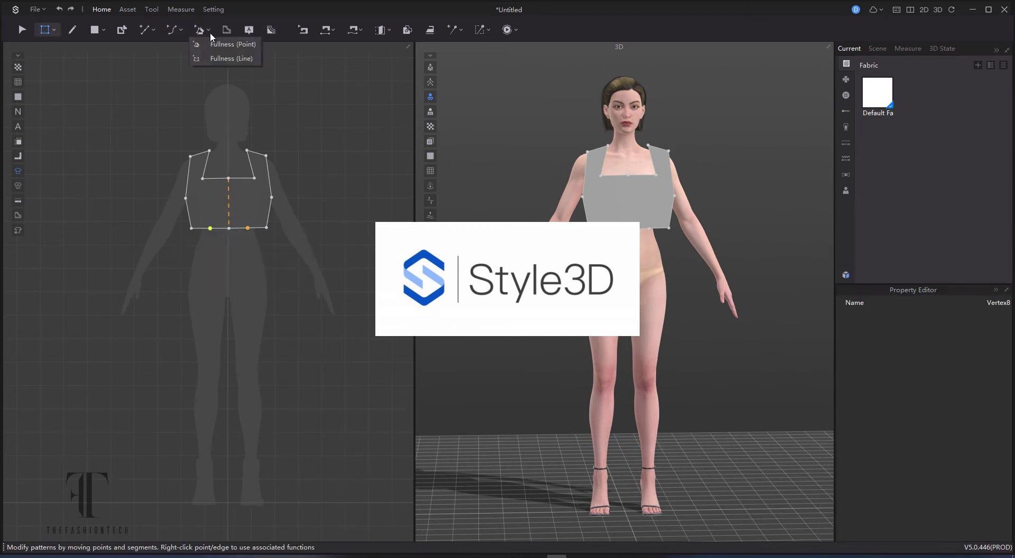
pyautogui.moveTo(98, 29)
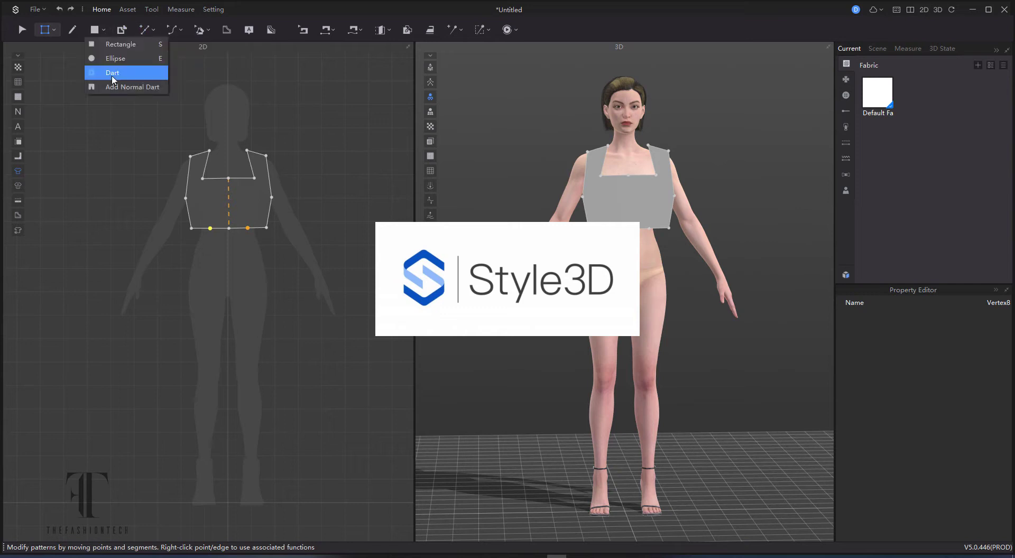
pyautogui.click(113, 72)
pyautogui.click(211, 229)
pyautogui.press('Return')
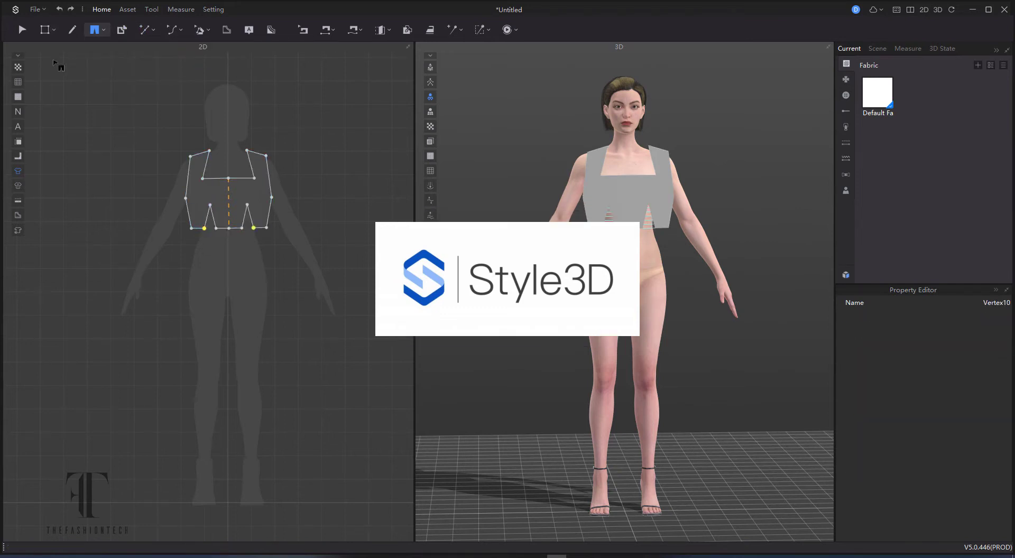
# Draw a rectangular skirt panel below the bodice and spread it into a curved flare with the Fullness tool.
pyautogui.click(103, 58)
pyautogui.moveTo(228, 299); pyautogui.dragTo(228, 300)
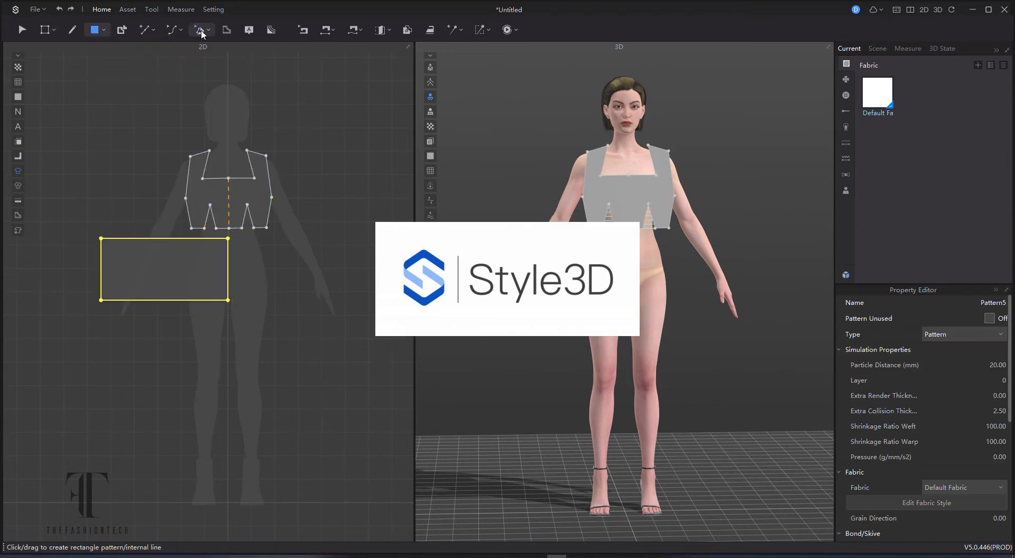
pyautogui.moveTo(202, 30)
pyautogui.click(243, 42)
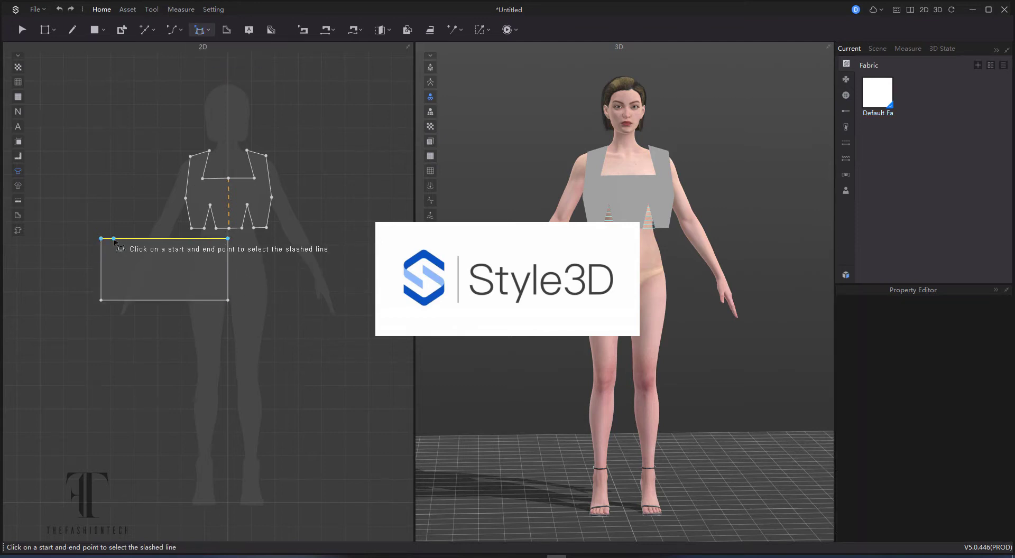
pyautogui.click(216, 308)
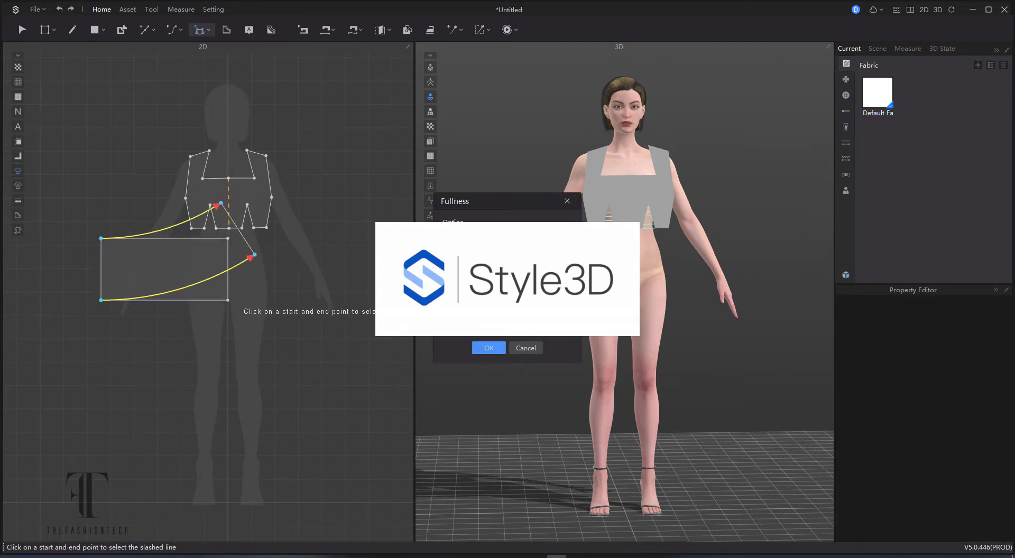
pyautogui.click(488, 347)
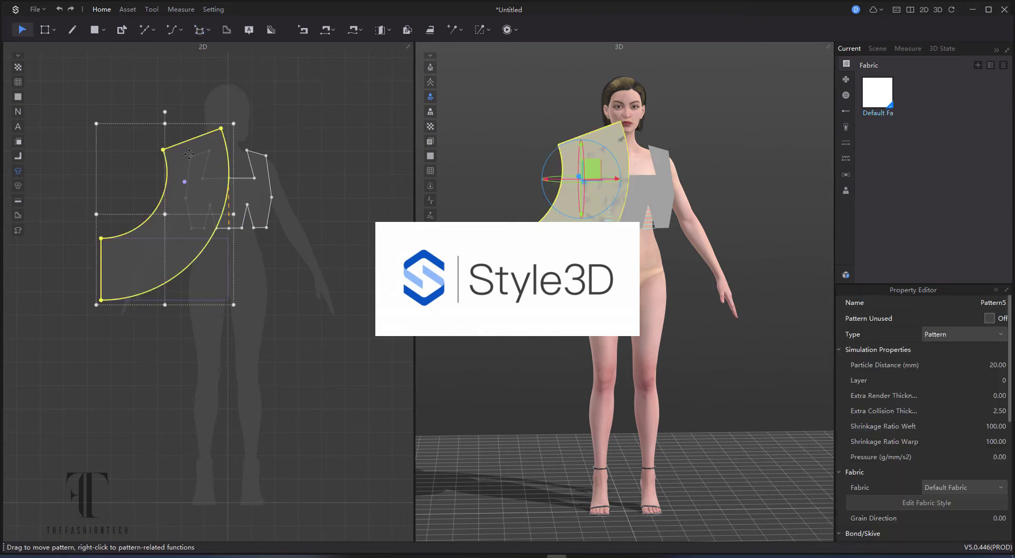
# Reposition the flared skirt panel below the bodice and place a symmetric copy on the opposite side of the center line.
pyautogui.moveTo(215, 259); pyautogui.dragTo(202, 300)
pyautogui.rightClick(204, 299)
pyautogui.click(278, 25)
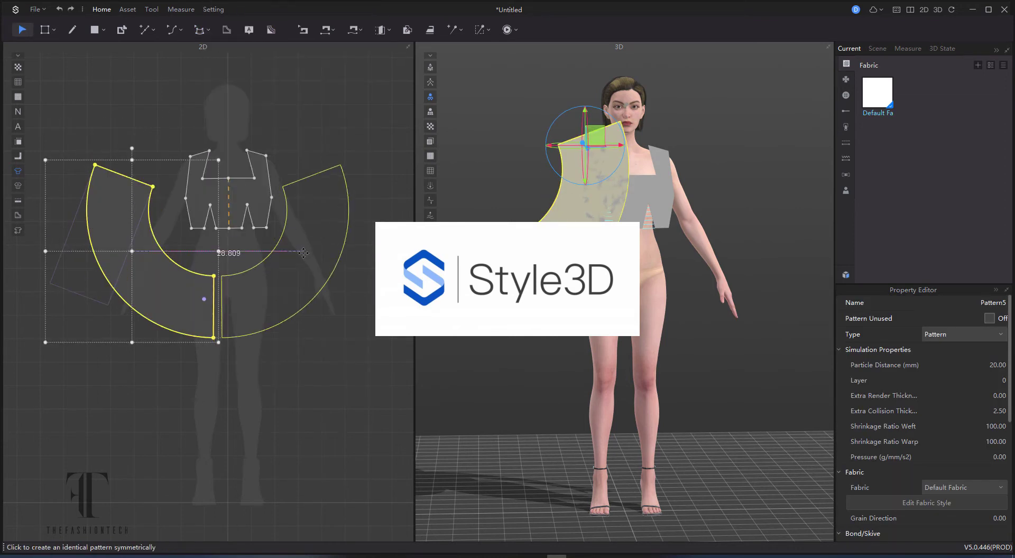
pyautogui.click(299, 383)
# Copy the front bodice and paste the duplicate beside the skirt panels as the back bodice.
pyautogui.click(223, 203)
pyautogui.hotkey('ctrl', 'c')
pyautogui.hotkey('ctrl', 'v')
pyautogui.moveTo(370, 190); pyautogui.dragTo(217, 222, button='middle')
pyautogui.click(223, 226)
pyautogui.moveTo(313, 234); pyautogui.dragTo(305, 188)
pyautogui.click(285, 180)
# Straighten the sides of the back bodice's neckline and curve the armholes of both bodice pieces.
pyautogui.click(44, 30)
pyautogui.click(365, 191)
pyautogui.press('c')
pyautogui.click(139, 201)
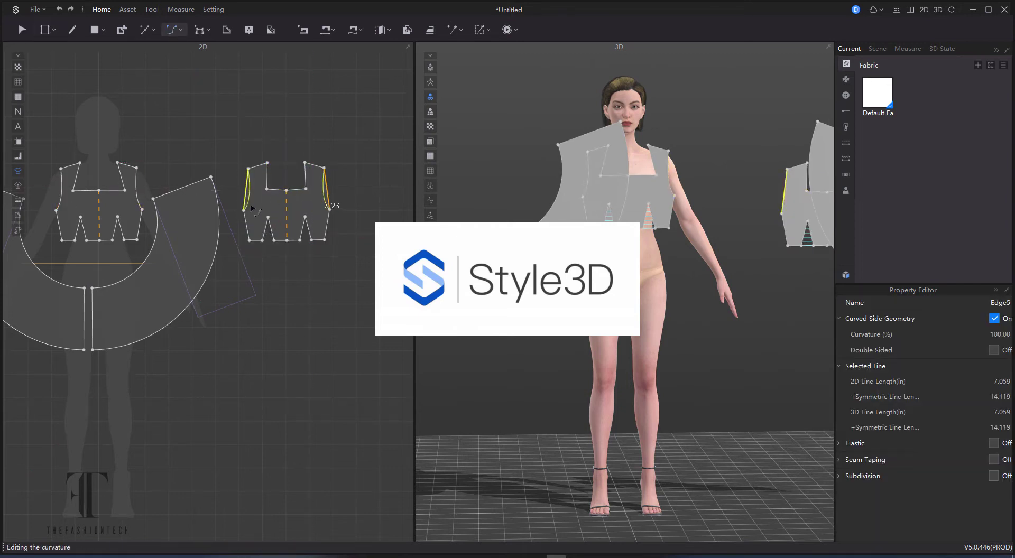
pyautogui.scroll(-1, 325, 272)
pyautogui.moveTo(325, 272); pyautogui.dragTo(367, 276, button='middle')
# Show the avatar's arrangement points and place the front bodice, back bodice and skirt panels around the body.
pyautogui.click(430, 67)
pyautogui.press('8')
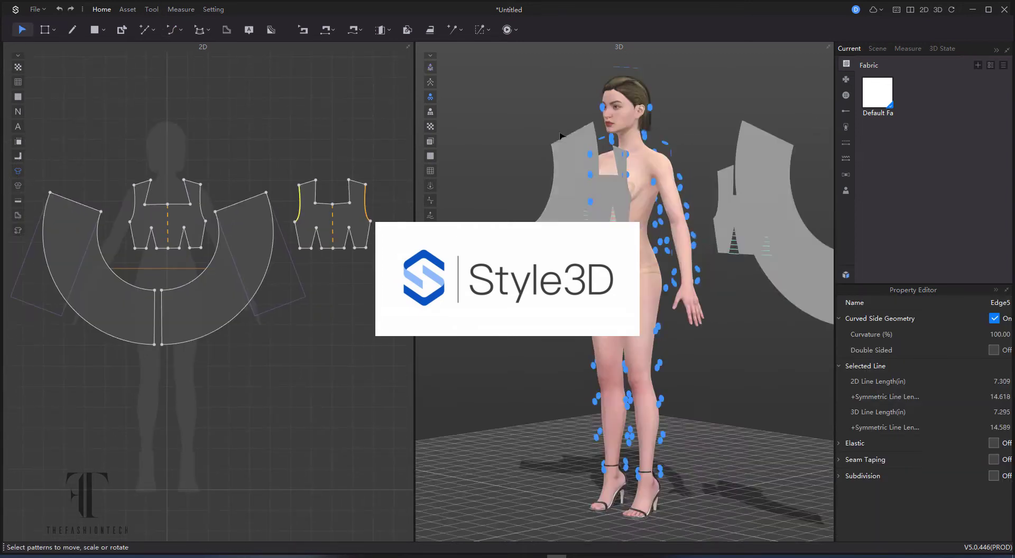
pyautogui.click(449, 211)
pyautogui.click(621, 171)
pyautogui.moveTo(449, 195); pyautogui.dragTo(674, 195, button='right')
pyautogui.click(637, 195)
pyautogui.click(608, 189)
pyautogui.click(471, 447)
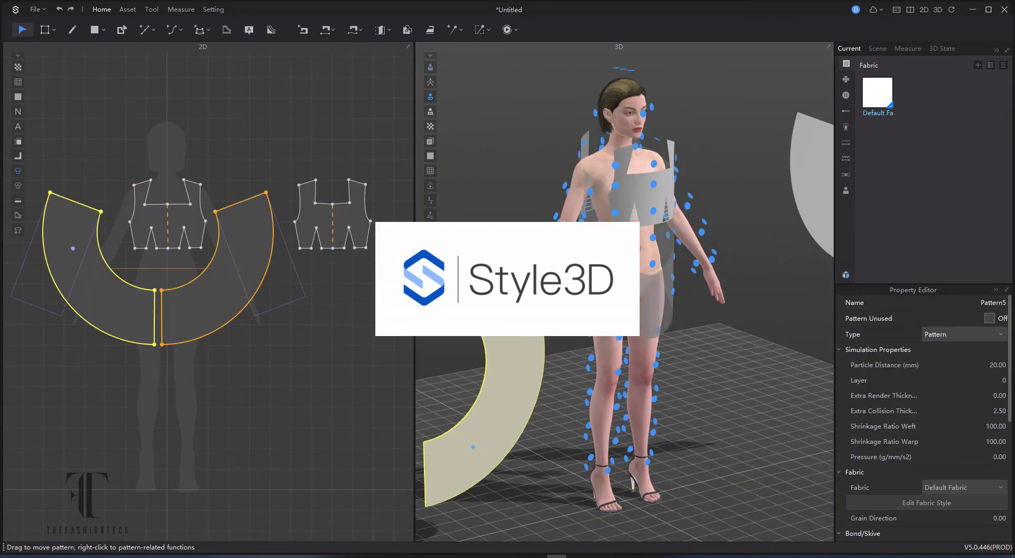
pyautogui.click(634, 298)
# Sew the front bodice to the back bodice along the shoulder and side seams.
pyautogui.click(269, 353)
pyautogui.moveTo(270, 354); pyautogui.dragTo(257, 331, button='middle')
pyautogui.click(325, 30)
pyautogui.click(294, 160)
pyautogui.click(185, 159)
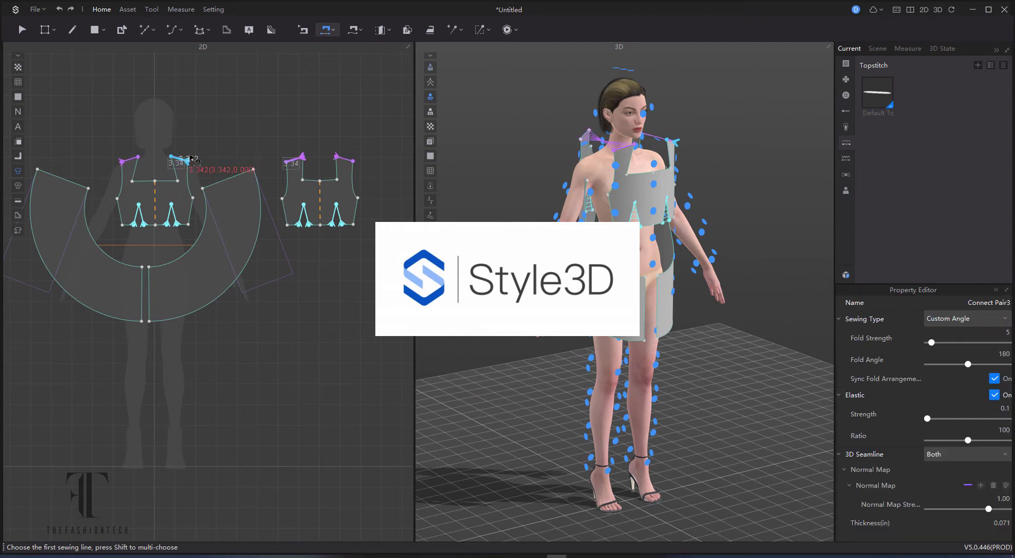
pyautogui.hotkey('ctrl', 'b')
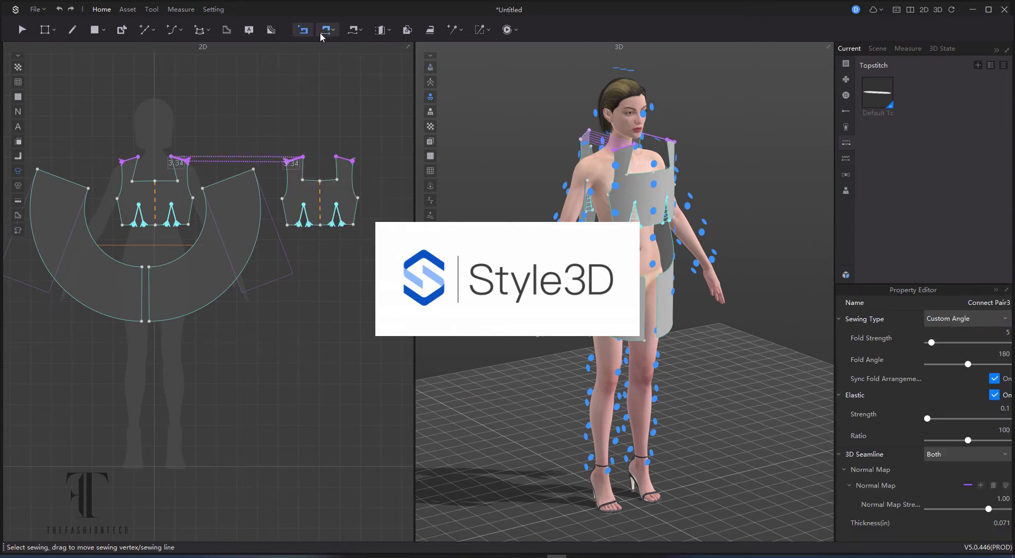
pyautogui.scroll(2, 177, 348)
pyautogui.moveTo(177, 347); pyautogui.dragTo(255, 460, button='middle')
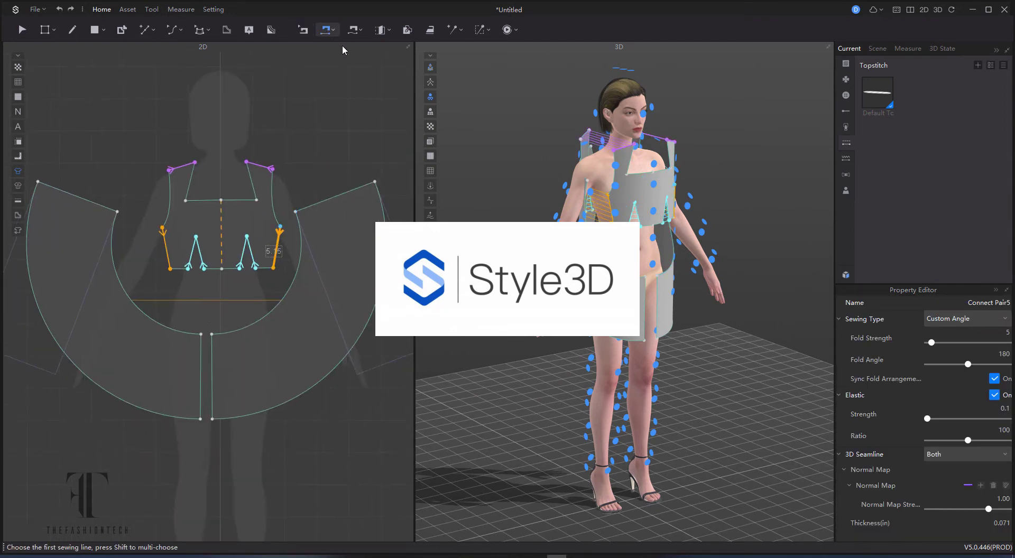
# Sew the skirt panels' inner waist curves to the front and back bodice hem segments, skipping the dart openings.
pyautogui.click(353, 30)
pyautogui.click(200, 334)
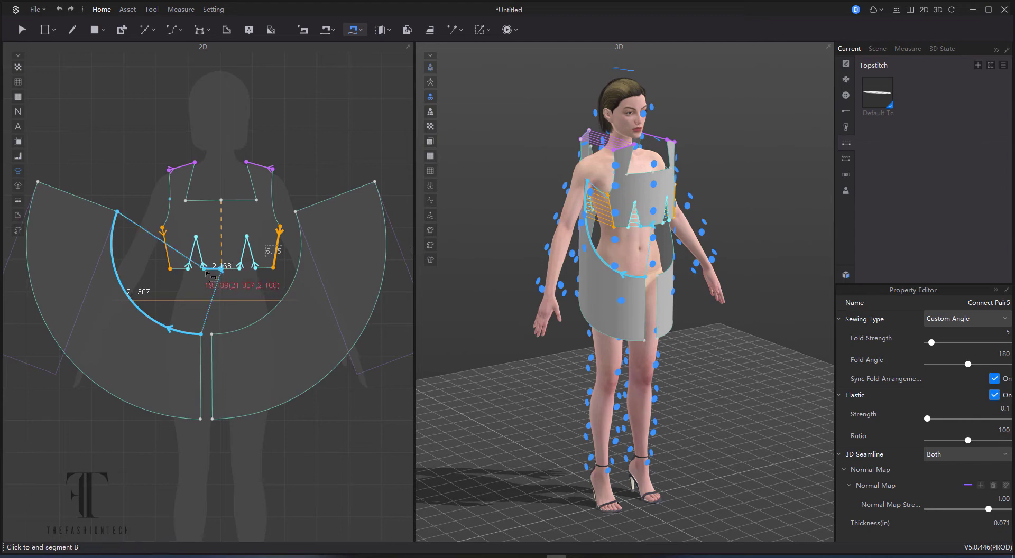
pyautogui.moveTo(402, 358); pyautogui.dragTo(65, 386, button='middle')
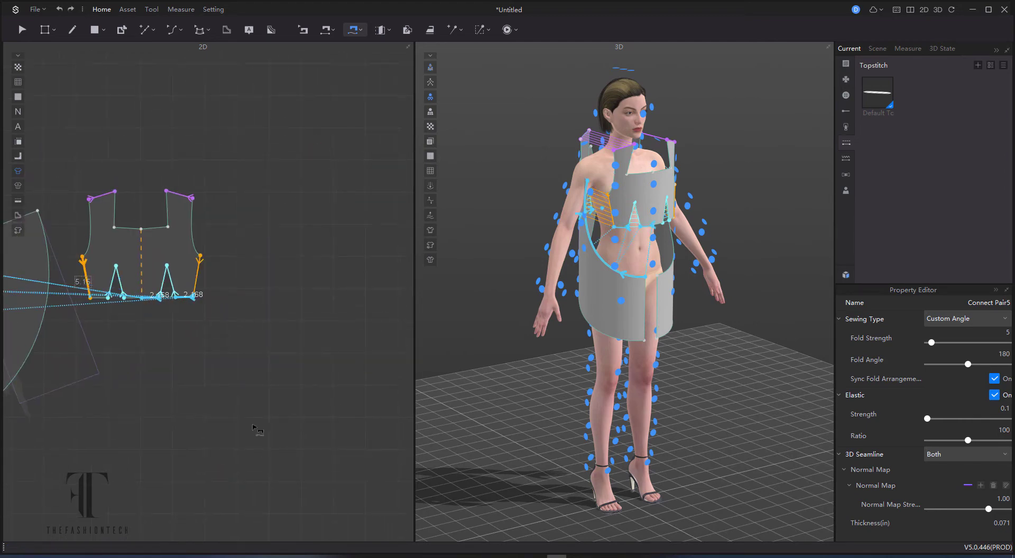
pyautogui.press('Return')
# Rotate and move the two skirt panels in 3D so they flare outward around the avatar's hips.
pyautogui.moveTo(734, 206)
pyautogui.mouseDown(button='right')
pyautogui.moveTo(901, 204)
pyautogui.moveTo(748, 203)
pyautogui.mouseUp(button='right')
pyautogui.click(22, 30)
pyautogui.click(625, 271)
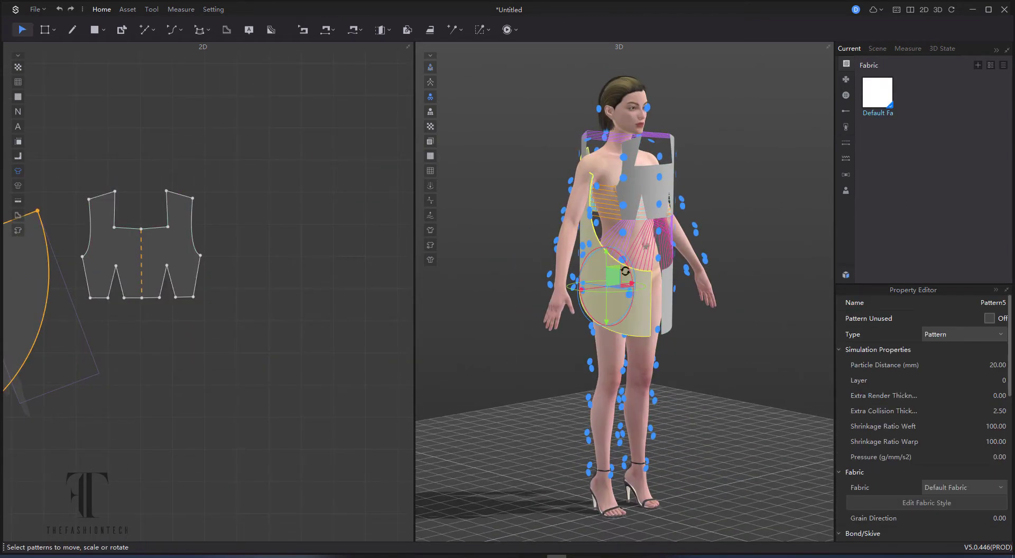
pyautogui.moveTo(626, 271); pyautogui.dragTo(602, 226)
pyautogui.moveTo(613, 276); pyautogui.dragTo(630, 275)
pyautogui.moveTo(724, 274); pyautogui.dragTo(618, 276, button='right')
pyautogui.click(626, 275)
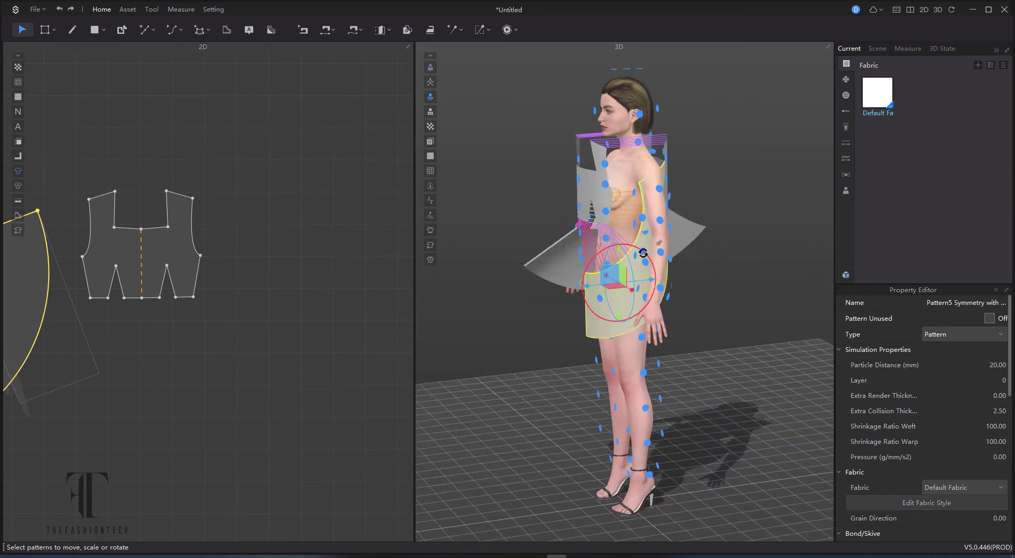
pyautogui.click(723, 272)
pyautogui.click(635, 274)
pyautogui.moveTo(647, 262); pyautogui.dragTo(653, 292)
# Sew the two skirt panels to each other along both pairs of straight end edges.
pyautogui.click(294, 340)
pyautogui.scroll(-5, 294, 340)
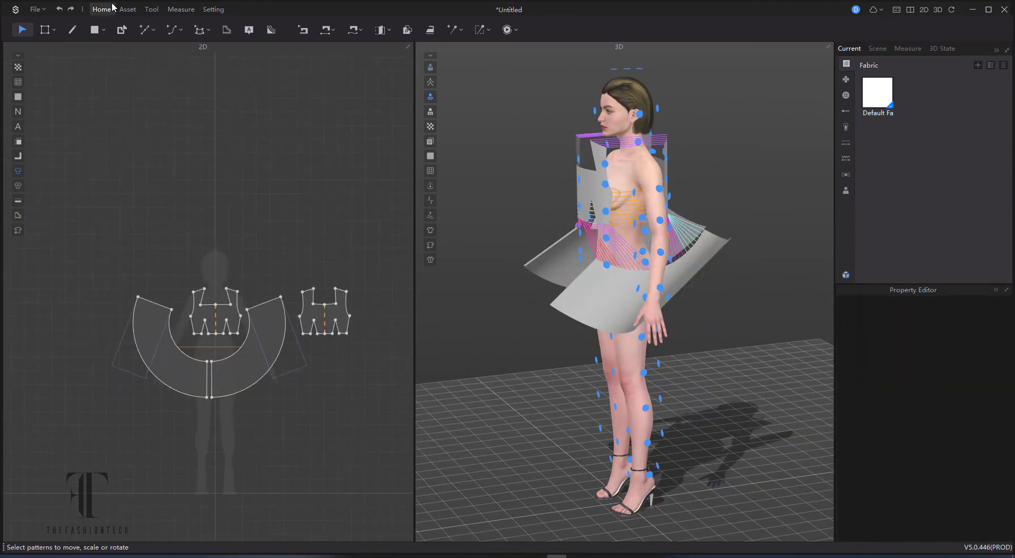
pyautogui.click(327, 30)
pyautogui.click(212, 379)
pyautogui.click(207, 380)
pyautogui.click(265, 304)
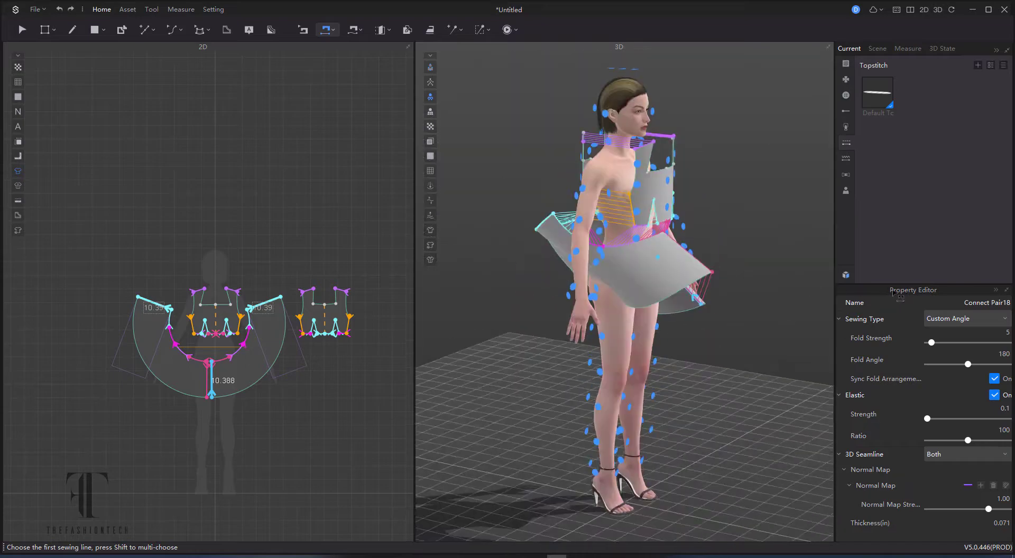
# Simulate the sewn dress on the avatar and pull the front bodice into place until the garment drapes.
pyautogui.click(506, 29)
pyautogui.moveTo(680, 179); pyautogui.dragTo(616, 153)
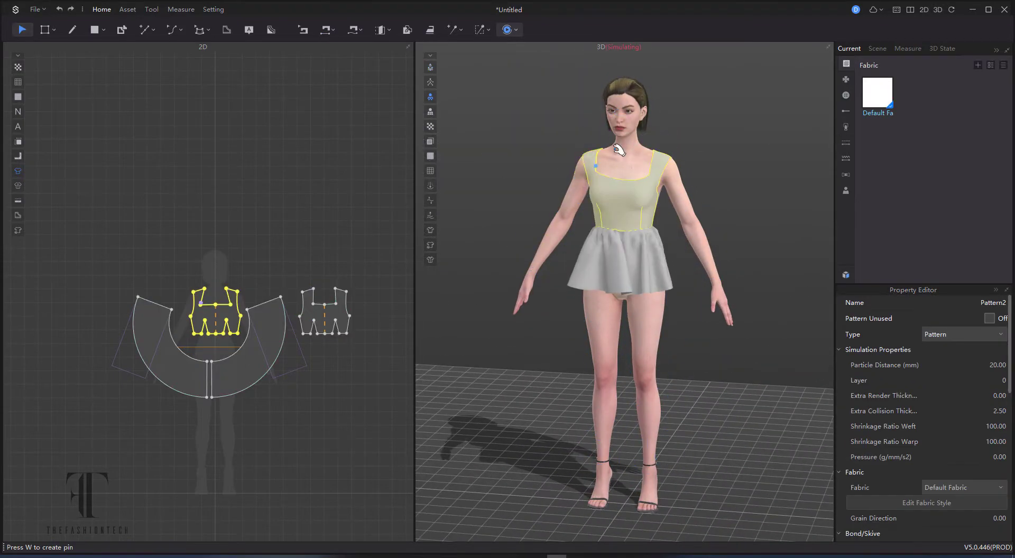
pyautogui.moveTo(739, 204); pyautogui.dragTo(613, 204, button='right')
pyautogui.click(642, 188)
pyautogui.click(495, 261)
pyautogui.moveTo(499, 264); pyautogui.dragTo(667, 222, button='right')
pyautogui.click(673, 195)
pyautogui.click(627, 220)
pyautogui.scroll(3, 627, 220)
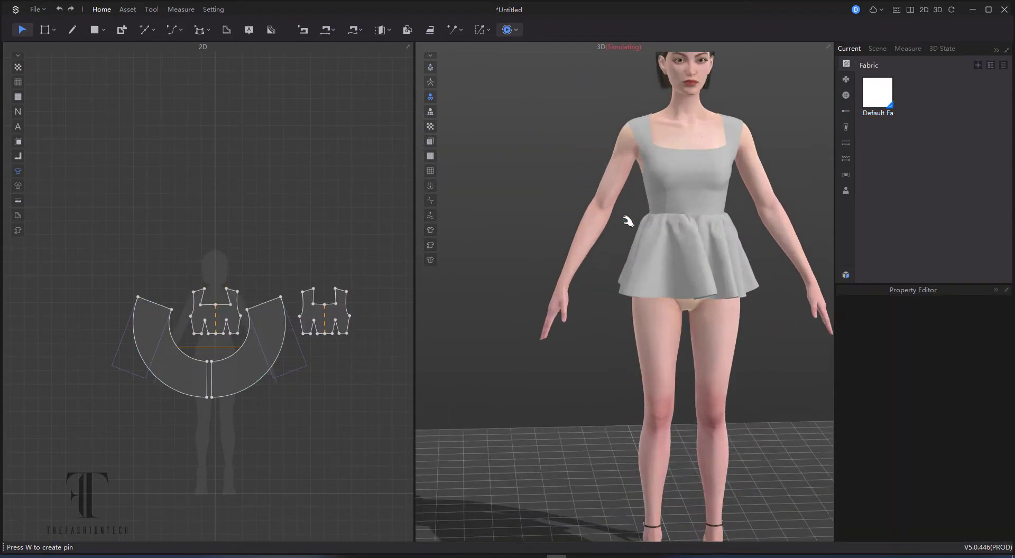
# Move all pattern pieces together upward in the 2D view, above the avatar silhouette.
pyautogui.scroll(-3, 476, 280)
pyautogui.moveTo(320, 460); pyautogui.dragTo(333, 317, button='middle')
pyautogui.moveTo(106, 282); pyautogui.dragTo(363, 100)
pyautogui.moveTo(362, 161); pyautogui.dragTo(362, 68)
pyautogui.click(476, 138)
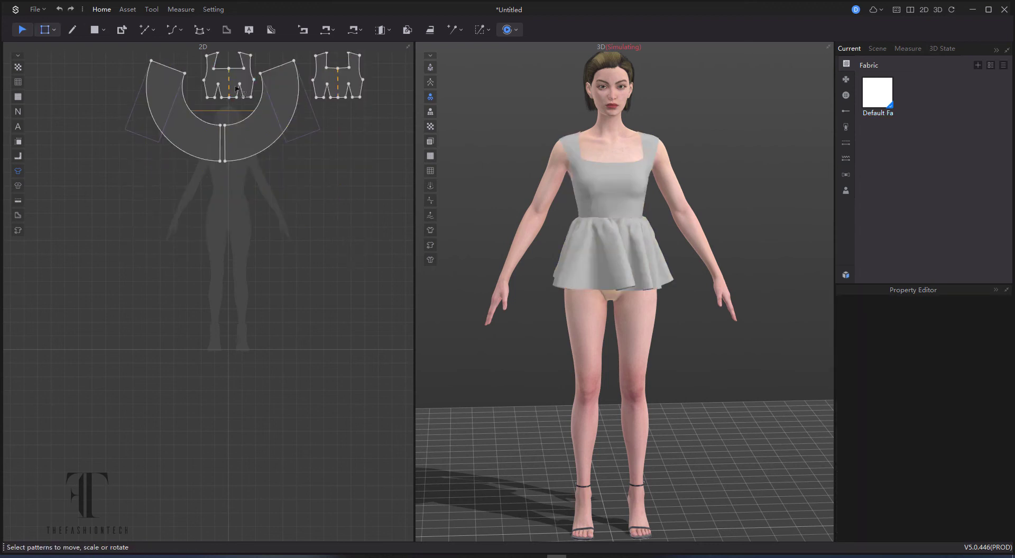
# Turn on Elastic for the horizontal neckline edges of both bodices, with strength 10 and ratio 80.
pyautogui.press('z')
pyautogui.click(222, 68)
pyautogui.click(992, 443)
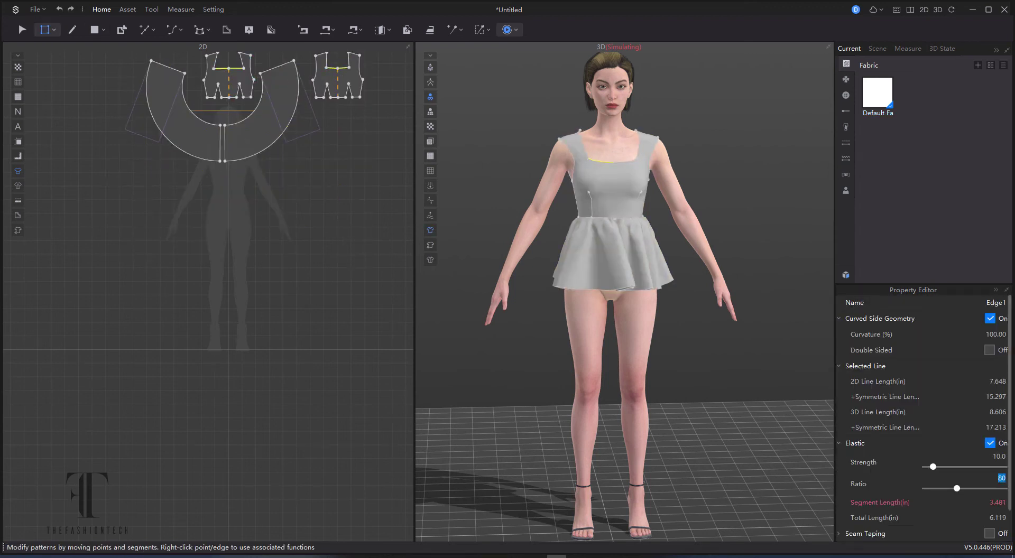
pyautogui.click(46, 30)
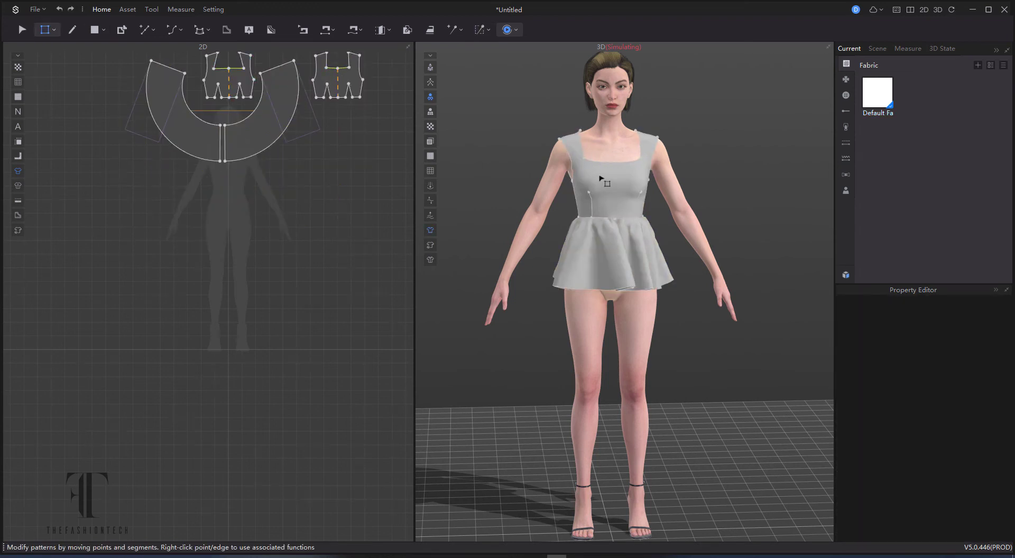
# Narrow the back bodice's neckline by moving its lower corners inward, and raise the shoulder edges slightly.
pyautogui.click(599, 177)
pyautogui.moveTo(618, 161); pyautogui.dragTo(563, 243, button='right')
pyautogui.scroll(5, 323, 104)
pyautogui.moveTo(323, 104); pyautogui.dragTo(262, 213, button='middle')
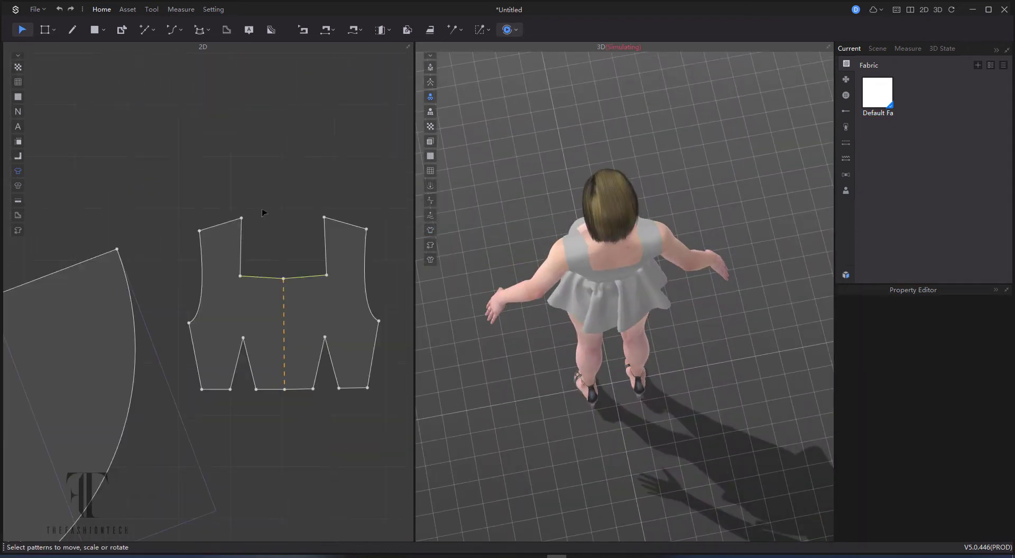
pyautogui.press('z')
pyautogui.moveTo(239, 276); pyautogui.dragTo(258, 277)
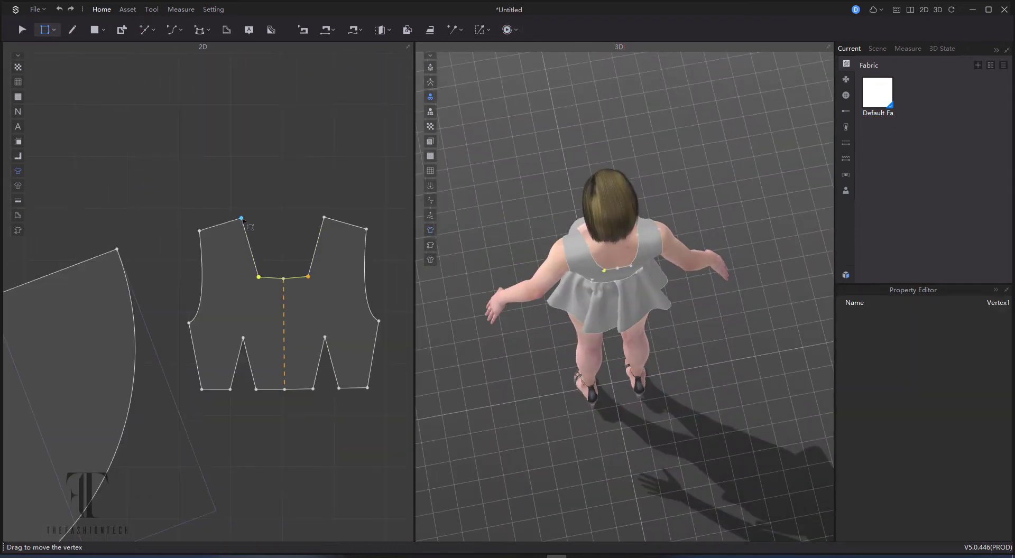
pyautogui.moveTo(241, 223); pyautogui.dragTo(241, 222)
pyautogui.hotkey('ctrl', 'z')
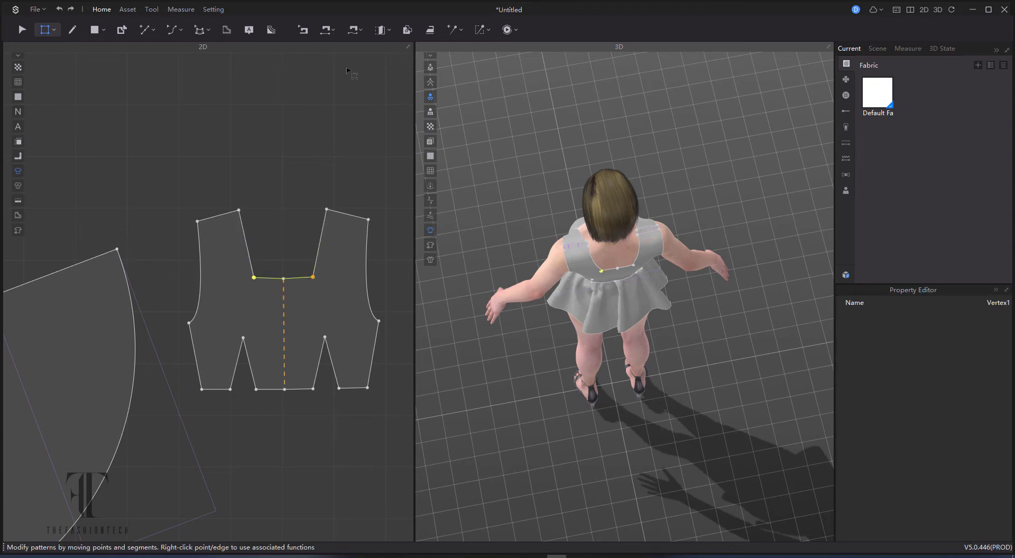
# Simulate the dress with the adjusted back neckline and pull the bodice to settle its fit.
pyautogui.click(507, 29)
pyautogui.click(589, 268)
pyautogui.moveTo(751, 299); pyautogui.dragTo(639, 279, button='right')
pyautogui.click(610, 296)
pyautogui.scroll(2, 639, 279)
pyautogui.press('space')
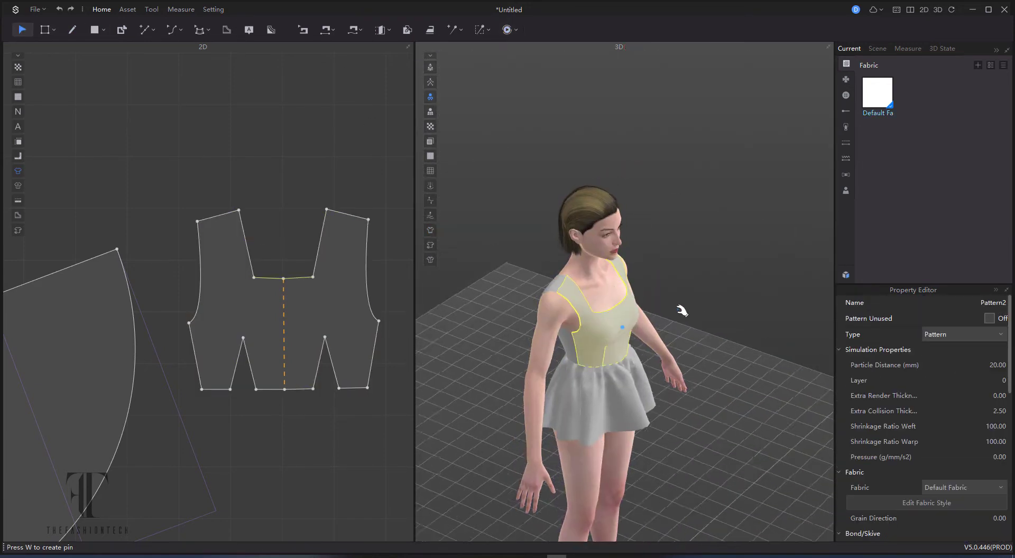
pyautogui.moveTo(680, 308); pyautogui.dragTo(529, 288, button='right')
# Move the front and back bodice patterns up and away from the skirt panels in the 2D view.
pyautogui.moveTo(365, 534); pyautogui.dragTo(397, 279, button='middle')
pyautogui.scroll(-3, 396, 307)
pyautogui.click(333, 275)
pyautogui.click(259, 285)
pyautogui.scroll(-1, 256, 227)
pyautogui.moveTo(256, 227); pyautogui.dragTo(238, 255, button='middle')
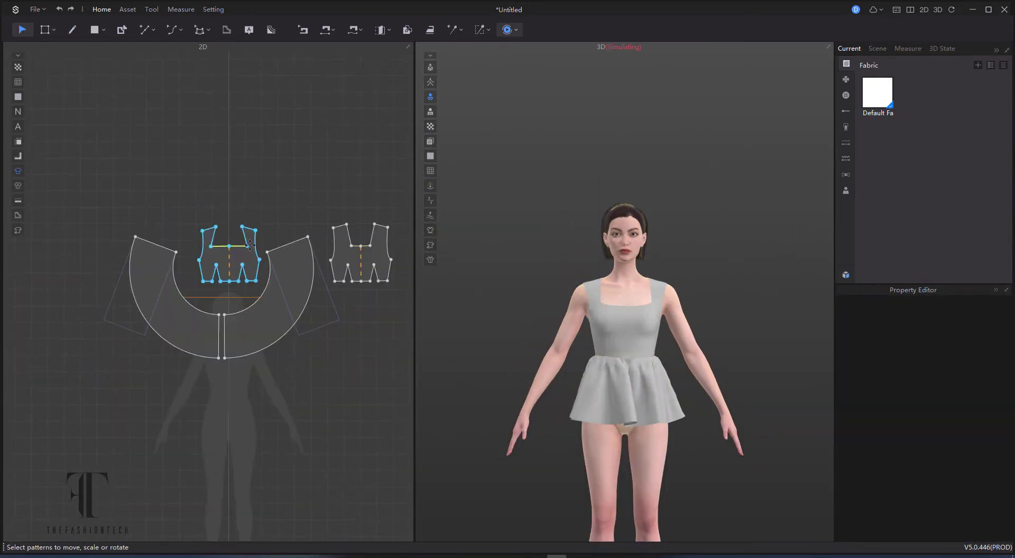
pyautogui.moveTo(237, 254); pyautogui.dragTo(291, 200)
pyautogui.moveTo(380, 259); pyautogui.dragTo(398, 206)
pyautogui.click(397, 206)
pyautogui.scroll(4, 51, 186)
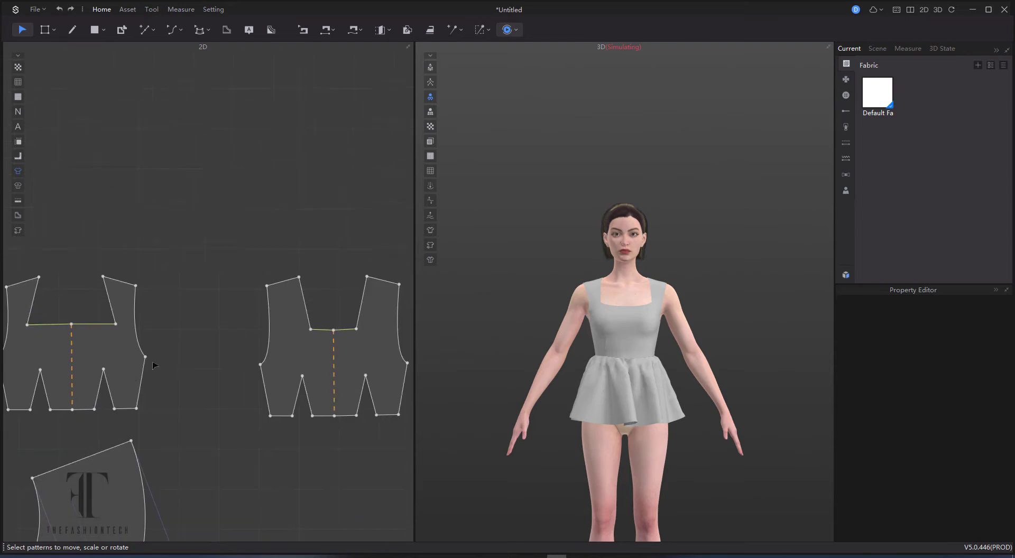
# Draw a right-triangle pattern with a sloped edge about 5.9 in long between the two bodices, as a half sleeve.
pyautogui.click(74, 30)
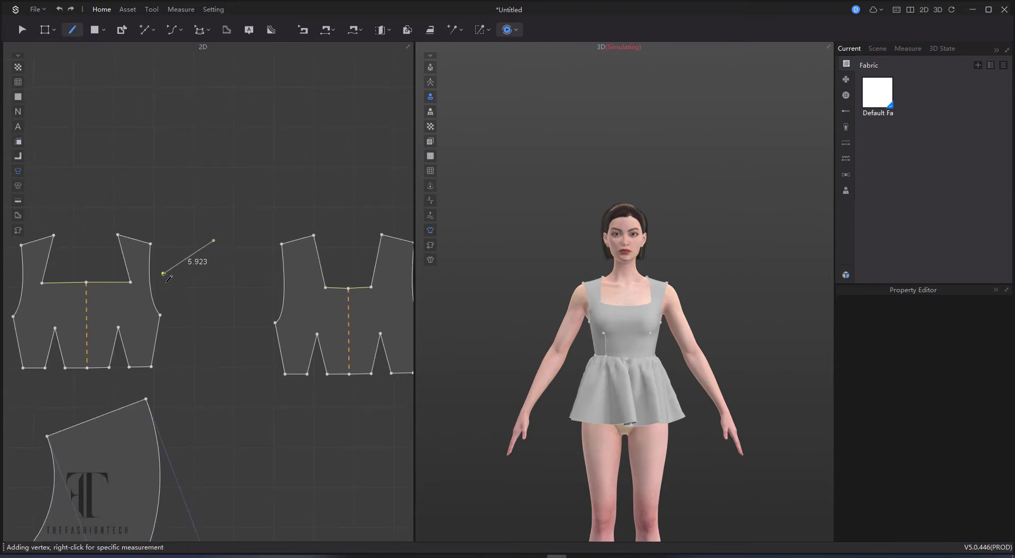
pyautogui.click(216, 274)
pyautogui.click(163, 273)
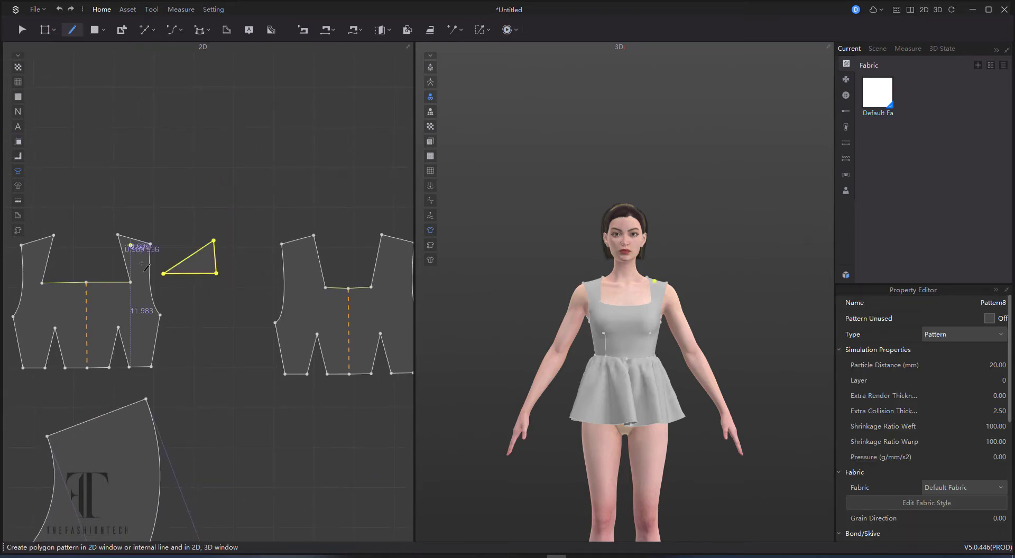
pyautogui.press('Escape')
# Curve the triangle's sloped edge into a sleeve cap and shift its vertical edge outward to widen the half sleeve.
pyautogui.click(45, 29)
pyautogui.click(150, 280)
pyautogui.press('c')
pyautogui.click(194, 258)
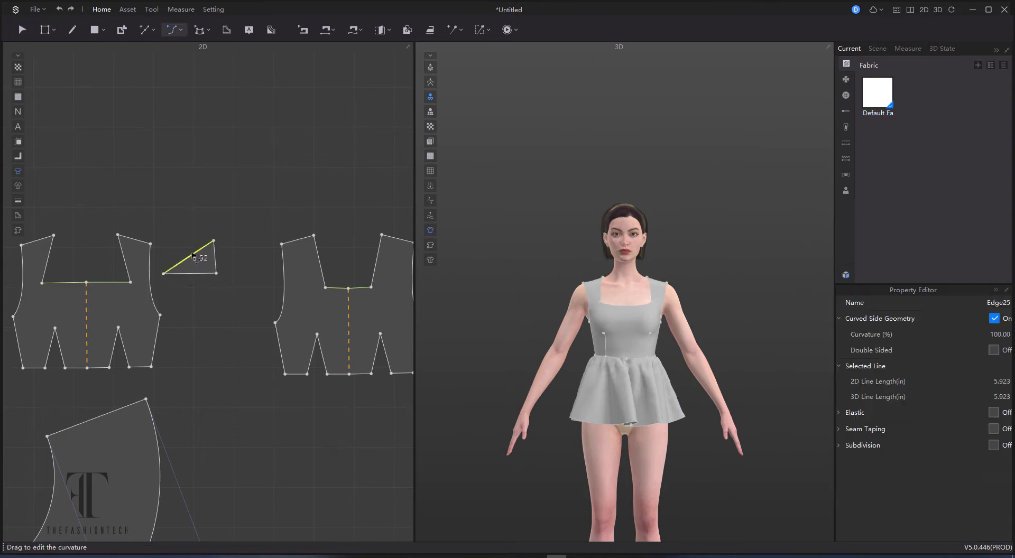
pyautogui.moveTo(184, 268); pyautogui.dragTo(183, 267)
pyautogui.moveTo(214, 241); pyautogui.dragTo(219, 238)
pyautogui.moveTo(217, 263); pyautogui.dragTo(230, 273)
pyautogui.click(231, 238)
pyautogui.click(212, 241)
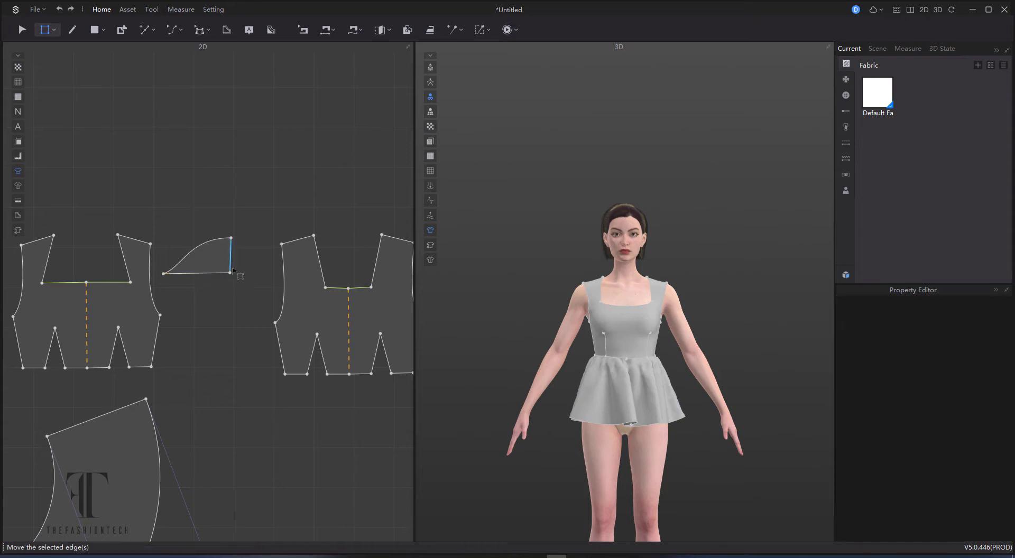
# Mirror the half sleeve across its vertical edge into a full sleeve, and move it above the bodices.
pyautogui.rightClick(231, 259)
pyautogui.click(268, 268)
pyautogui.moveTo(295, 276); pyautogui.dragTo(313, 183)
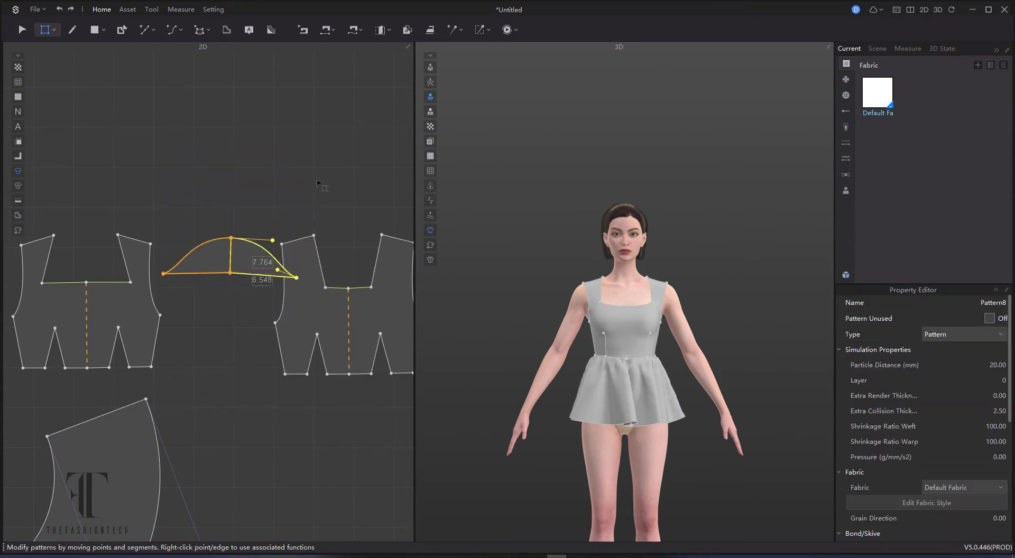
pyautogui.click(317, 183)
pyautogui.click(22, 28)
pyautogui.click(45, 30)
pyautogui.moveTo(248, 259); pyautogui.dragTo(278, 198)
pyautogui.click(170, 75)
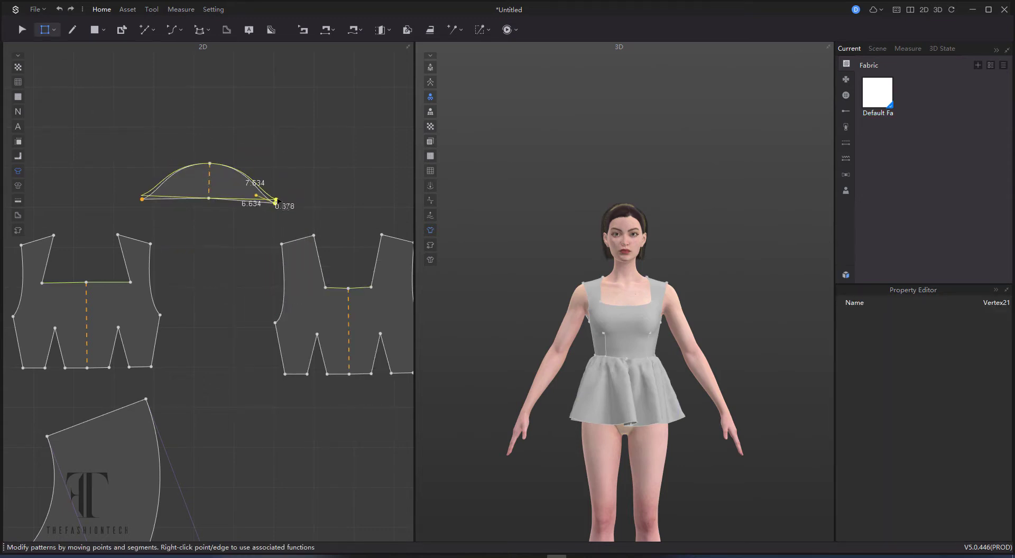
# Rotate the sleeve pattern slightly so its bottom edge lies level.
pyautogui.press('a')
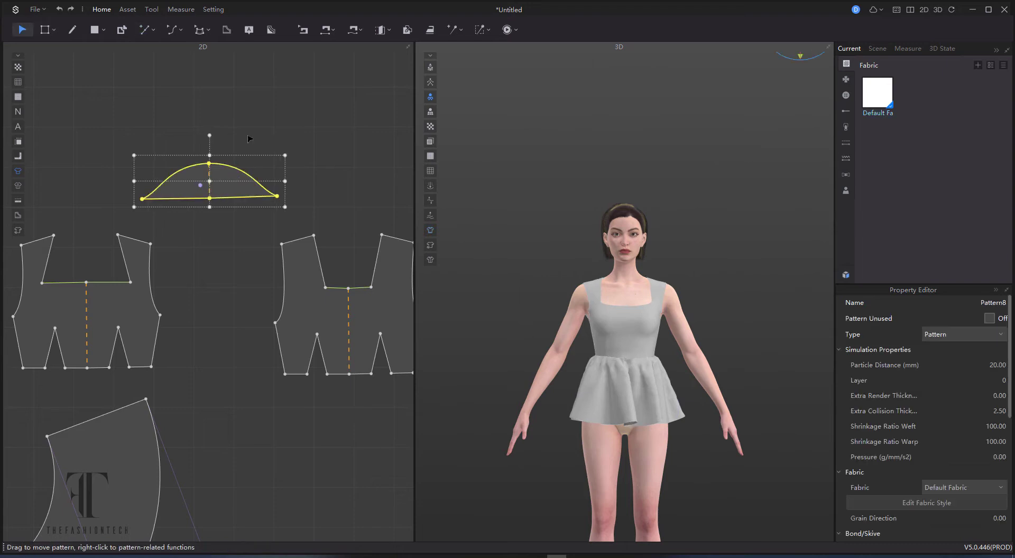
pyautogui.scroll(3, 156, 124)
pyautogui.moveTo(285, 152); pyautogui.dragTo(288, 152)
pyautogui.scroll(-4, 301, 217)
pyautogui.click(306, 174)
# Try to free-sew the symmetric sleeve's cap to the front bodice's armhole.
pyautogui.click(353, 30)
pyautogui.click(249, 246)
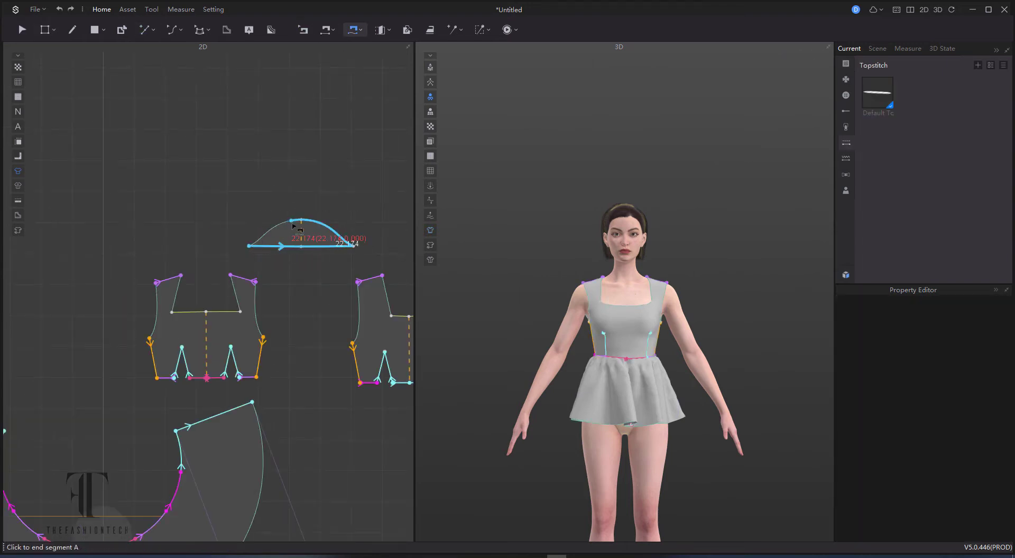
pyautogui.click(264, 337)
pyautogui.click(262, 280)
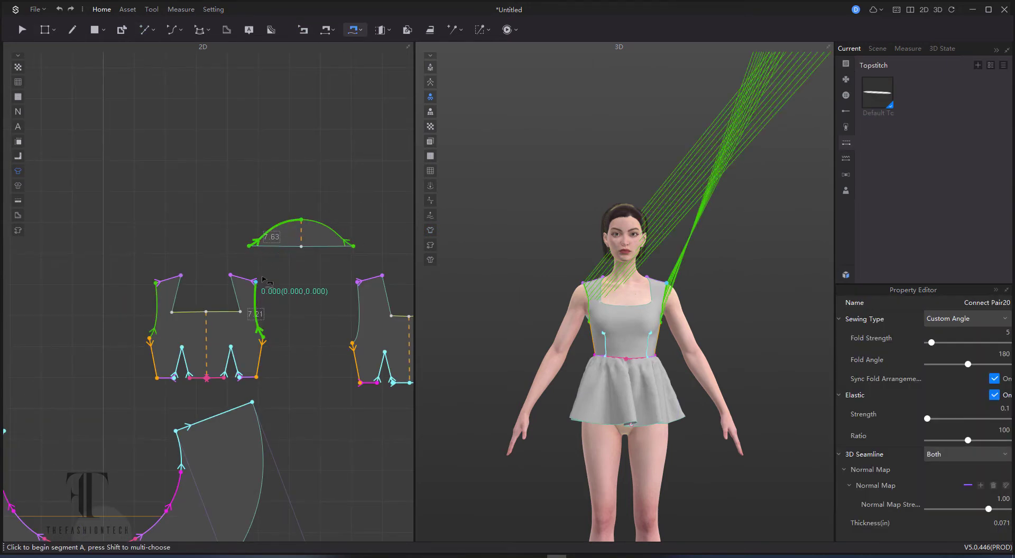
pyautogui.hotkey('ctrl', 'z')
# Remove the sleeve's internal symmetry so its two halves can be sewn separately.
pyautogui.click(22, 29)
pyautogui.rightClick(297, 235)
pyautogui.click(329, 51)
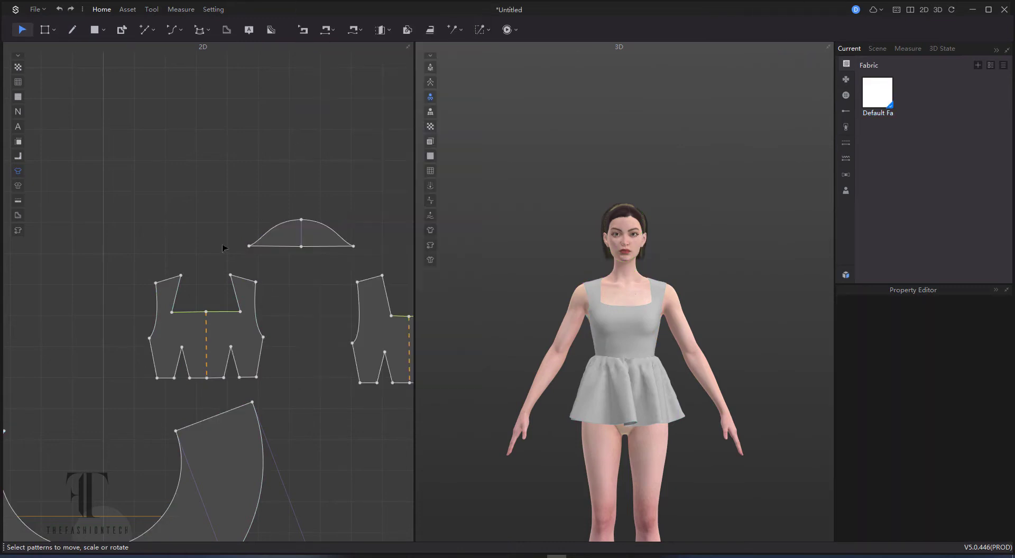
# Free-sew one half of the sleeve cap to the front bodice's armhole and the other half to the back armhole.
pyautogui.click(353, 30)
pyautogui.click(249, 246)
pyautogui.press('Escape')
pyautogui.scroll(4, 239, 230)
pyautogui.moveTo(290, 270); pyautogui.dragTo(172, 281, button='middle')
pyautogui.click(145, 281)
pyautogui.click(272, 217)
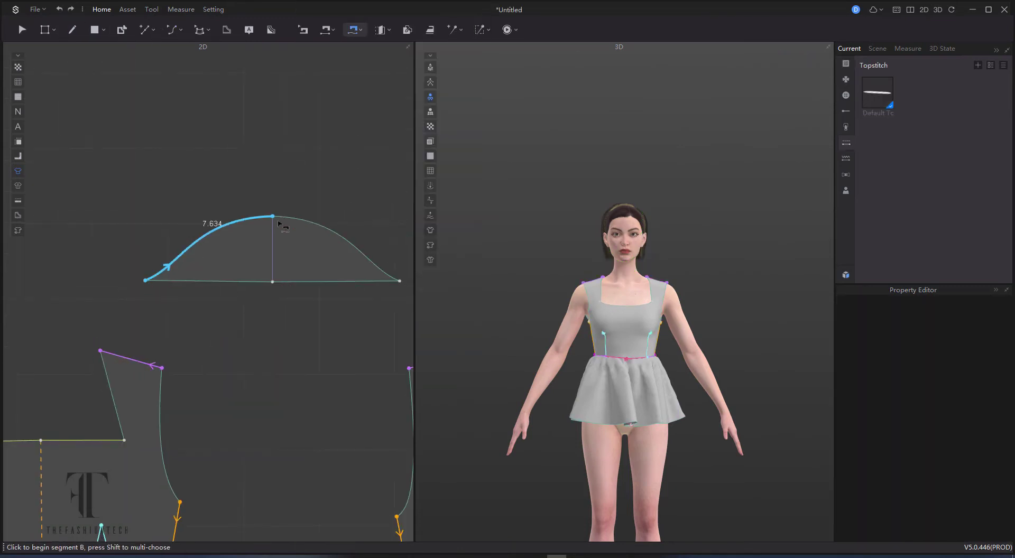
pyautogui.click(180, 501)
pyautogui.click(162, 367)
pyautogui.moveTo(402, 281); pyautogui.dragTo(281, 126, button='middle')
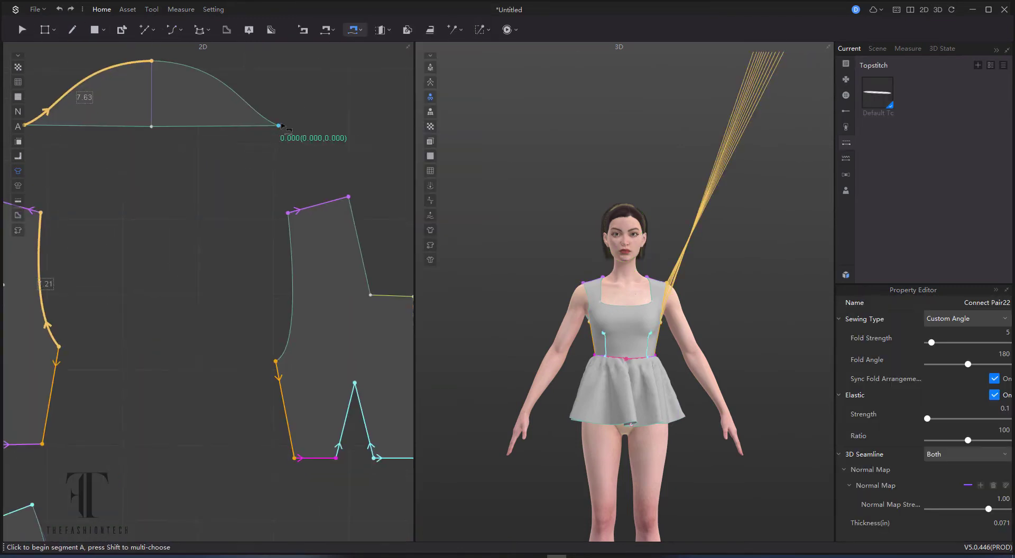
pyautogui.click(287, 215)
# Place the sleeve on the avatar's left upper arm using the arrangement points, and simulate it.
pyautogui.click(432, 69)
pyautogui.click(194, 97)
pyautogui.click(673, 294)
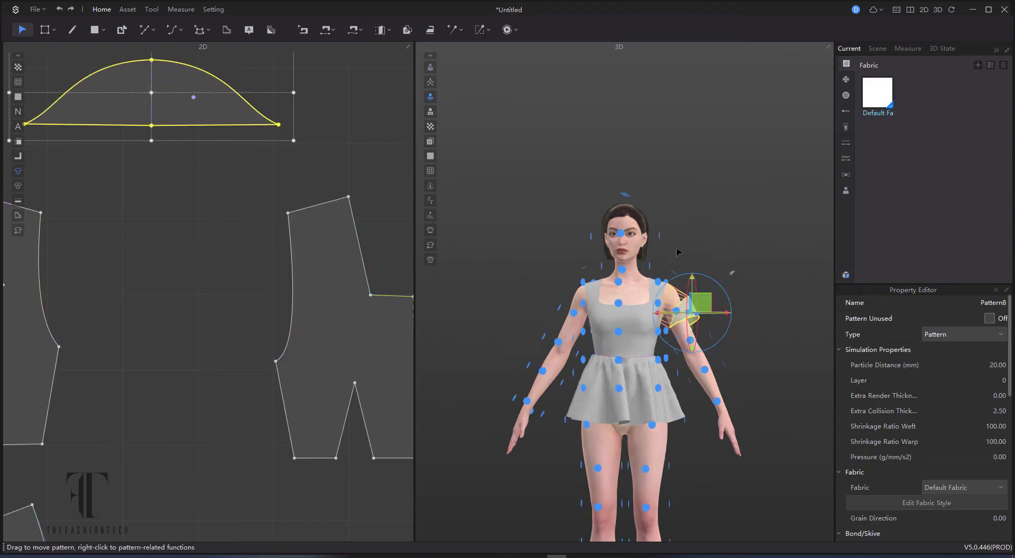
pyautogui.moveTo(708, 332); pyautogui.dragTo(645, 347, button='middle')
pyautogui.press('space')
pyautogui.scroll(1, 645, 347)
pyautogui.click(229, 135)
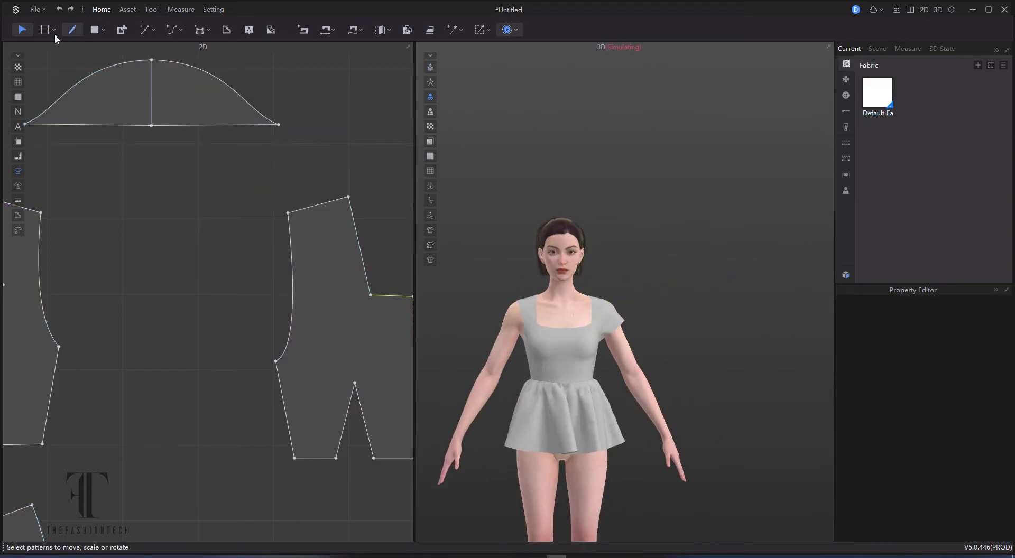
# Pause the simulation and raise the midpoint of the sleeve's bottom edge slightly.
pyautogui.press('space')
pyautogui.moveTo(152, 127); pyautogui.dragTo(183, 119)
# Try to curve the sleeve's bottom edge, and undo the curve edits.
pyautogui.click(171, 30)
pyautogui.moveTo(139, 121); pyautogui.dragTo(142, 119)
pyautogui.hotkey('ctrl', 'z')
pyautogui.hotkey('ctrl', 'z')
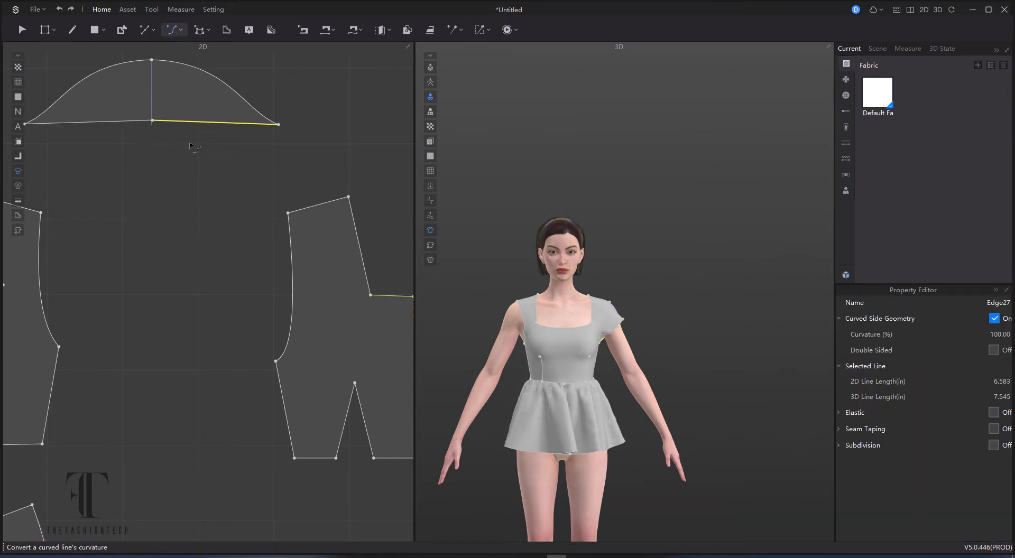
pyautogui.click(197, 150)
# Narrow the sleeve by moving both underarm end points inward and slightly down, and simulate the new shape.
pyautogui.press('z')
pyautogui.moveTo(278, 124); pyautogui.dragTo(270, 127)
pyautogui.moveTo(224, 177); pyautogui.dragTo(306, 177, button='middle')
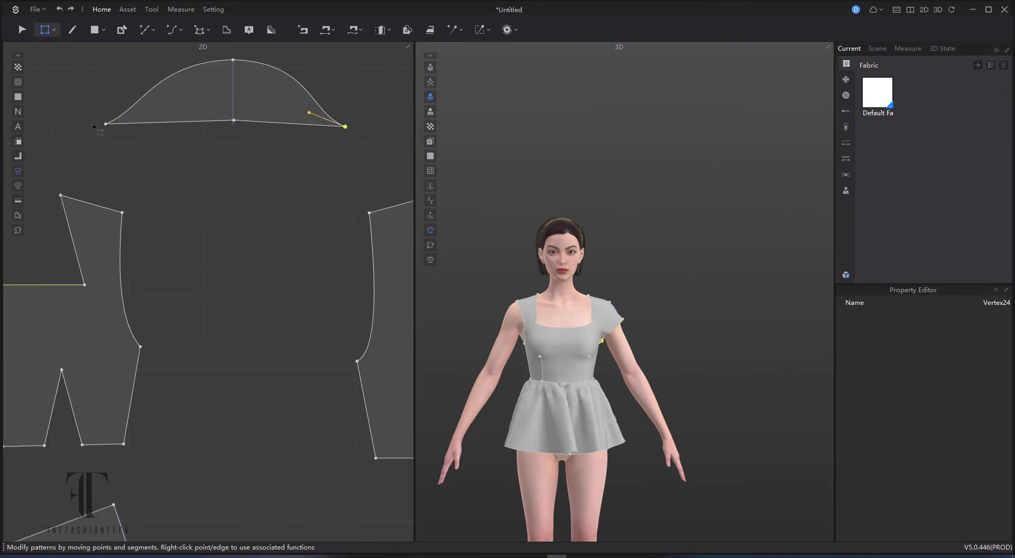
pyautogui.moveTo(128, 134); pyautogui.dragTo(129, 133)
pyautogui.moveTo(345, 127); pyautogui.dragTo(338, 128)
pyautogui.press('space')
pyautogui.moveTo(450, 233); pyautogui.dragTo(687, 314, button='right')
# Create a symmetric copy of the sleeve with its sewing, and place it just below the original.
pyautogui.rightClick(256, 108)
pyautogui.click(310, 130)
pyautogui.click(236, 174)
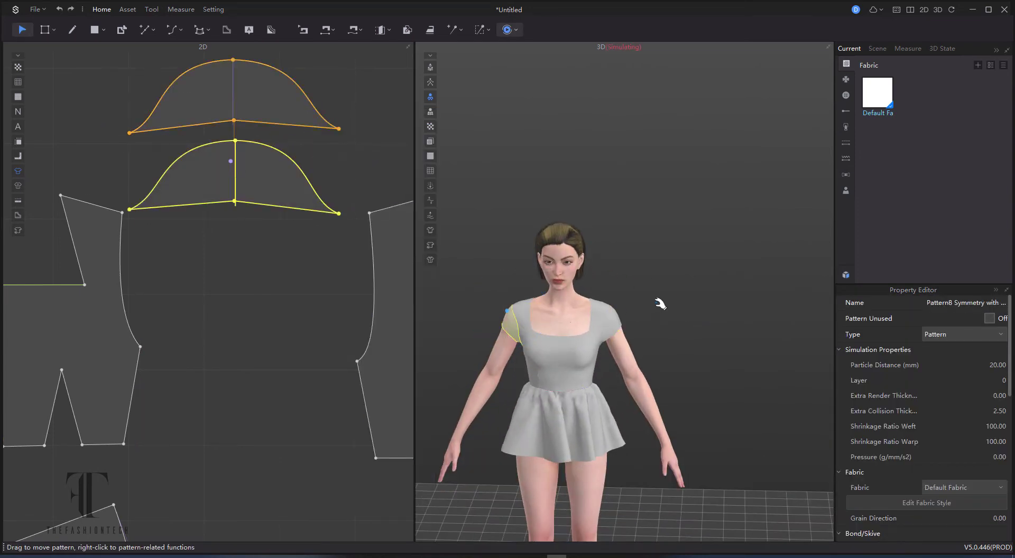
# Simulate the dress with both sleeves and pull the garment into place while checking it from several sides.
pyautogui.click(659, 301)
pyautogui.press('2')
pyautogui.moveTo(659, 301); pyautogui.dragTo(713, 198, button='middle')
pyautogui.press('space')
pyautogui.moveTo(713, 199); pyautogui.dragTo(452, 205, button='right')
pyautogui.press('space')
pyautogui.moveTo(618, 242); pyautogui.dragTo(564, 222)
pyautogui.moveTo(581, 294); pyautogui.dragTo(782, 275, button='right')
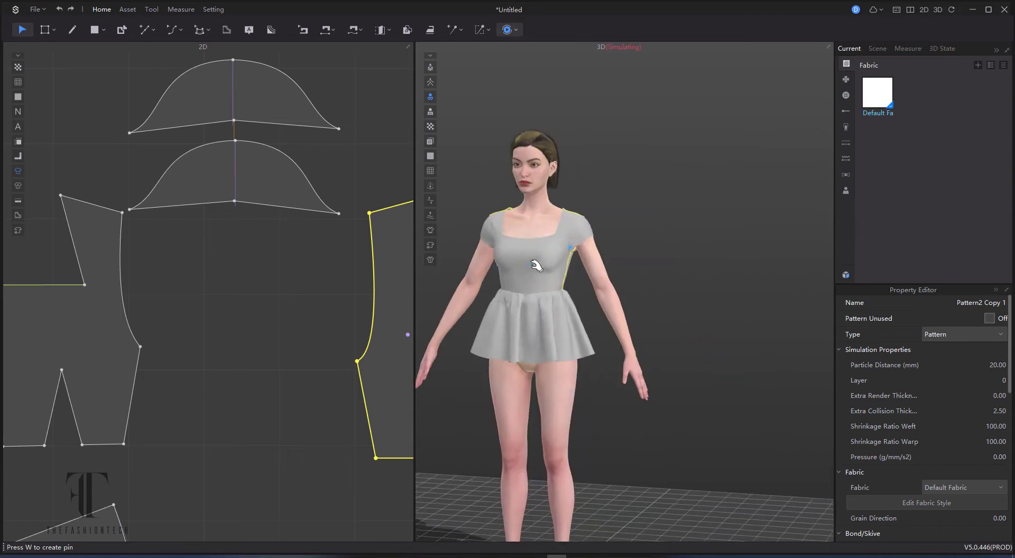
pyautogui.click(537, 265)
pyautogui.moveTo(533, 296); pyautogui.dragTo(512, 310)
# Pull the back bodice near the shoulder during simulation to settle it, inspecting the dress from behind and the front.
pyautogui.click(231, 338)
pyautogui.scroll(-6, 231, 338)
pyautogui.moveTo(295, 501); pyautogui.dragTo(381, 259, button='middle')
pyautogui.moveTo(725, 317); pyautogui.dragTo(753, 275, button='middle')
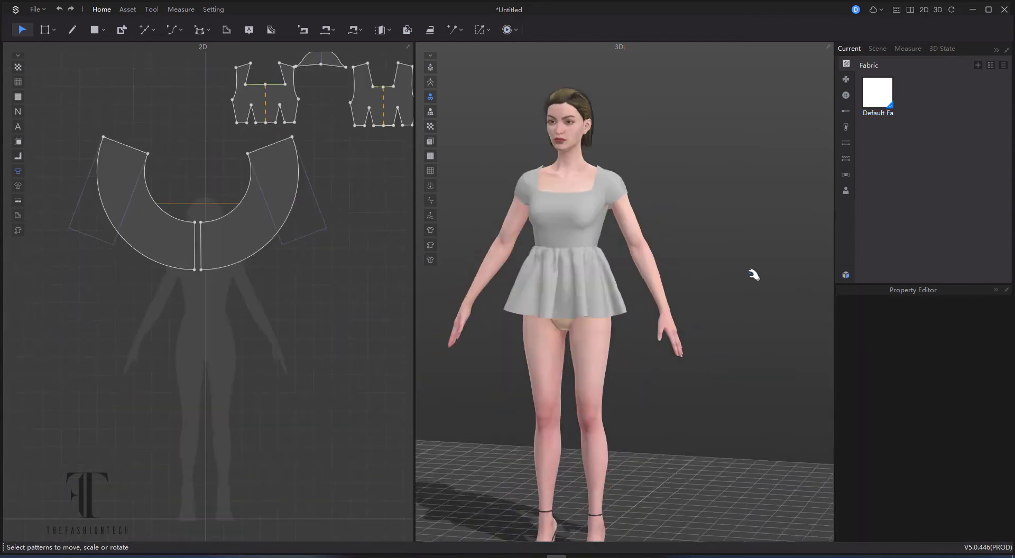
pyautogui.moveTo(753, 275); pyautogui.dragTo(787, 272, button='right')
pyautogui.moveTo(584, 214); pyautogui.dragTo(598, 152)
pyautogui.moveTo(674, 154); pyautogui.dragTo(705, 169, button='right')
pyautogui.click(674, 158)
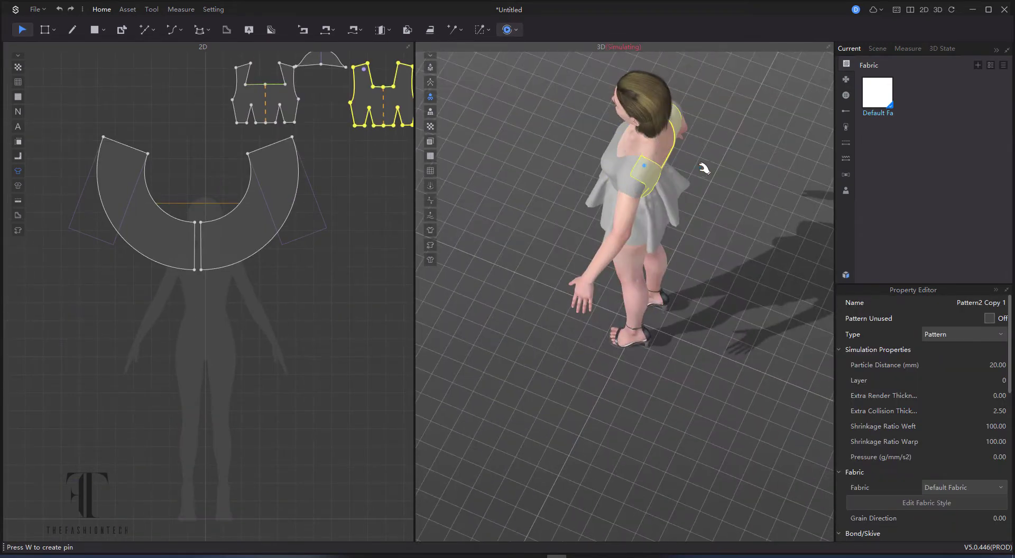
pyautogui.click(704, 168)
pyautogui.press('2')
pyautogui.scroll(3, 183, 131)
# Lower the back bodice's inner shoulder points slightly, and simulate to check the back neckline.
pyautogui.click(45, 30)
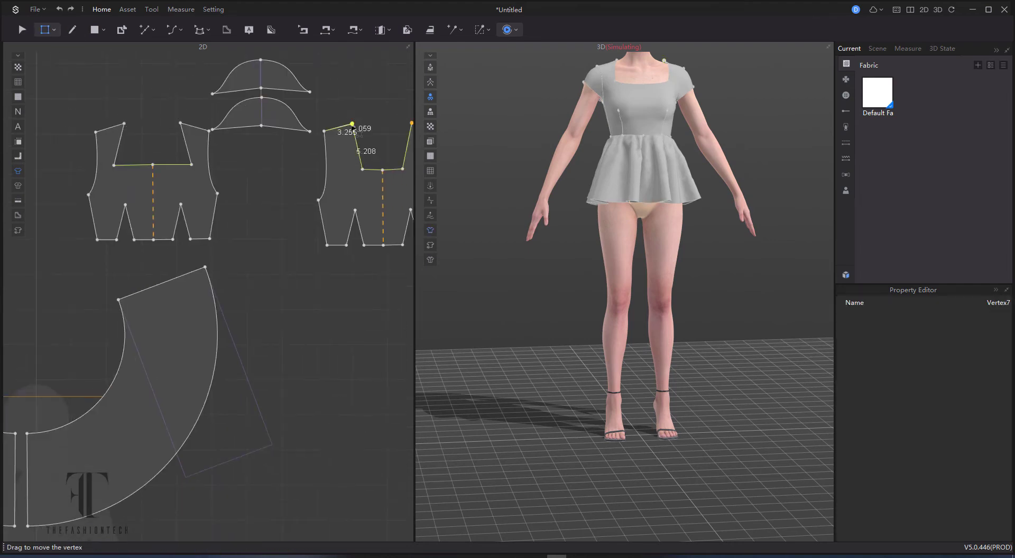
pyautogui.click(31, 34)
pyautogui.press('space')
pyautogui.moveTo(729, 98); pyautogui.dragTo(238, 69, button='right')
pyautogui.click(641, 95)
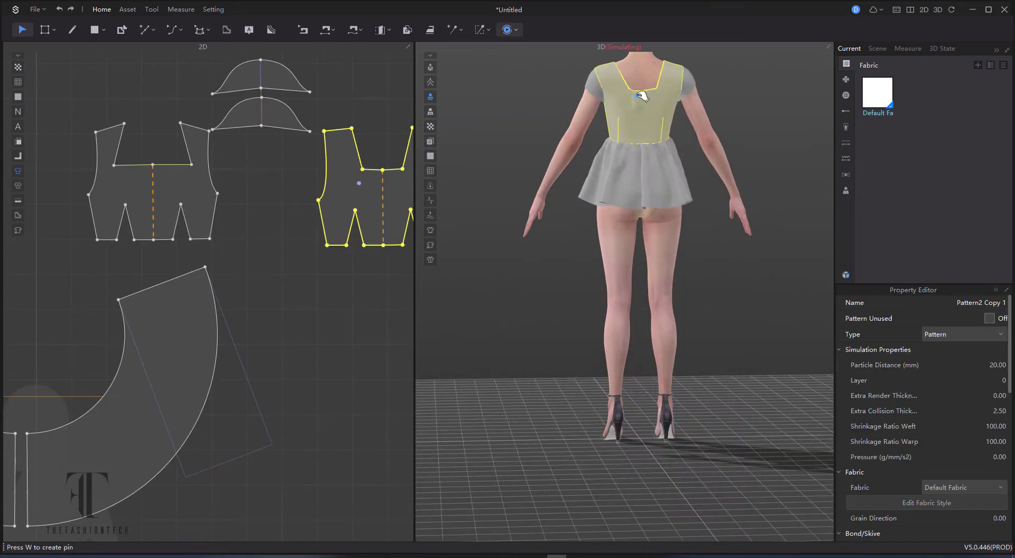
# Widen the back neckline by moving its lower corners outward, and simulate the dress again.
pyautogui.click(376, 140)
pyautogui.moveTo(363, 170); pyautogui.dragTo(354, 170)
pyautogui.press('space')
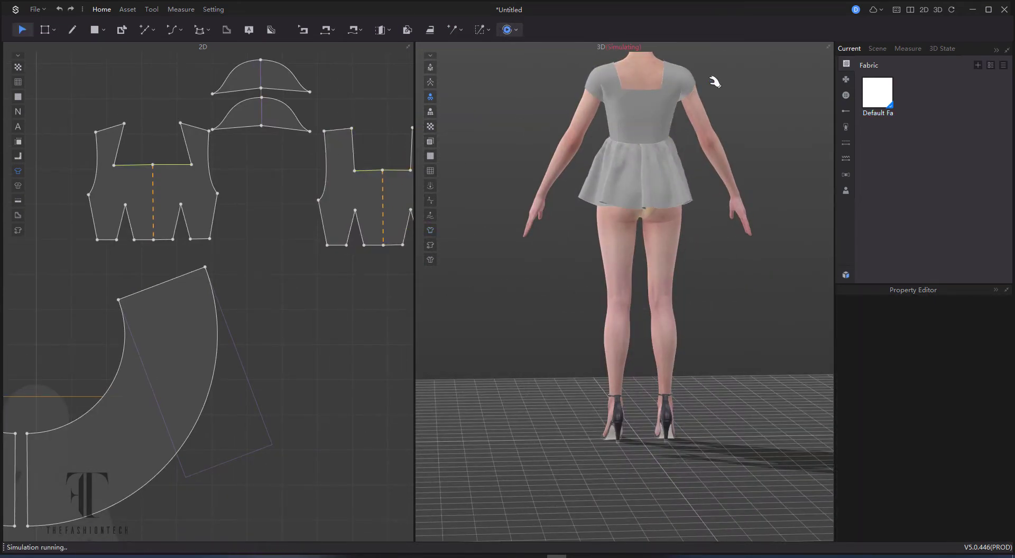
pyautogui.moveTo(715, 81); pyautogui.dragTo(608, 83, button='right')
pyautogui.scroll(-7, 317, 183)
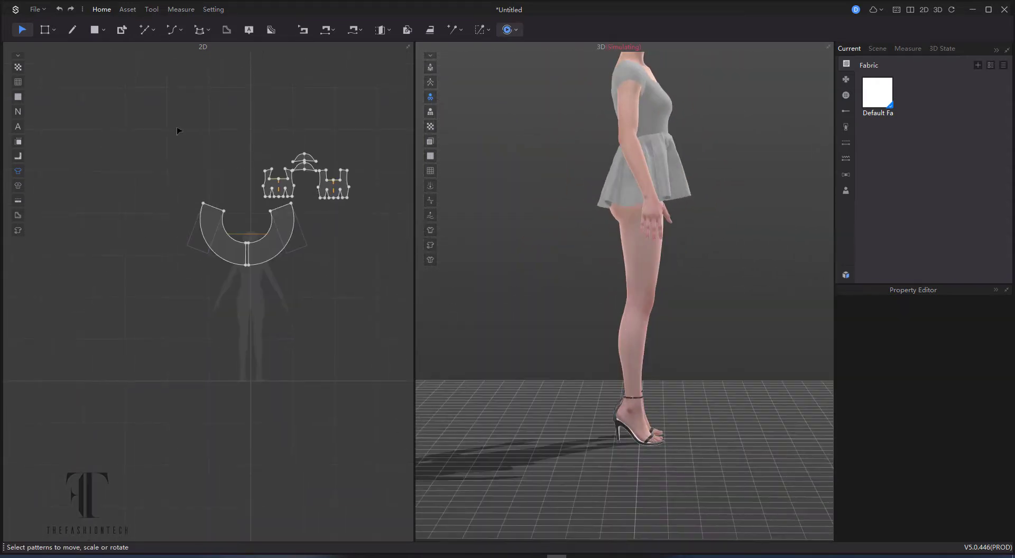
# Move all existing dress patterns up and away from the avatar silhouette to clear space for new pieces.
pyautogui.moveTo(176, 131); pyautogui.dragTo(365, 280)
pyautogui.moveTo(280, 238); pyautogui.dragTo(276, 194)
pyautogui.scroll(6, 292, 306)
pyautogui.moveTo(211, 267); pyautogui.dragTo(327, 183, button='middle')
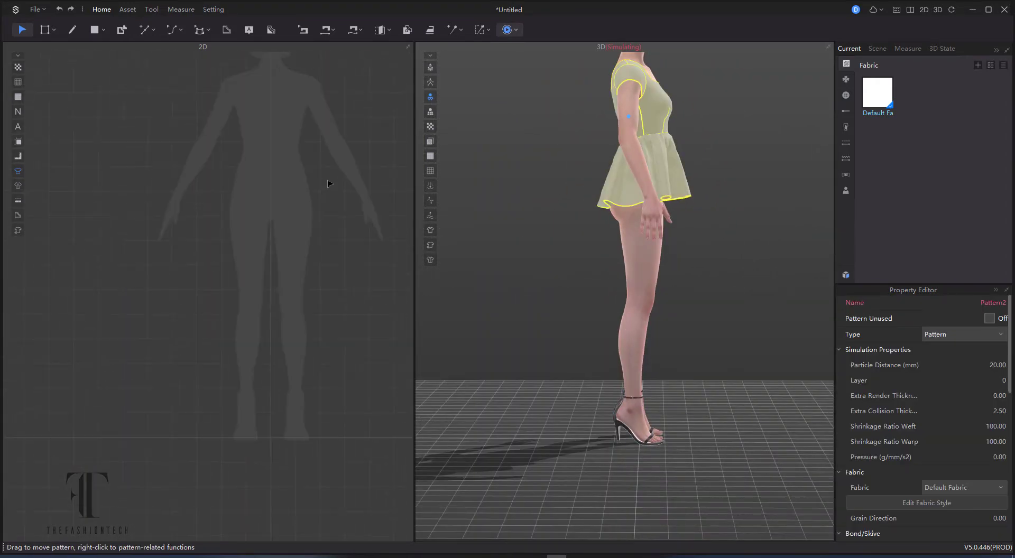
# Create a rectangle 8 in wide and 2 in high at the avatar's waist, and place its side edge on the center line.
pyautogui.click(95, 31)
pyautogui.click(233, 162)
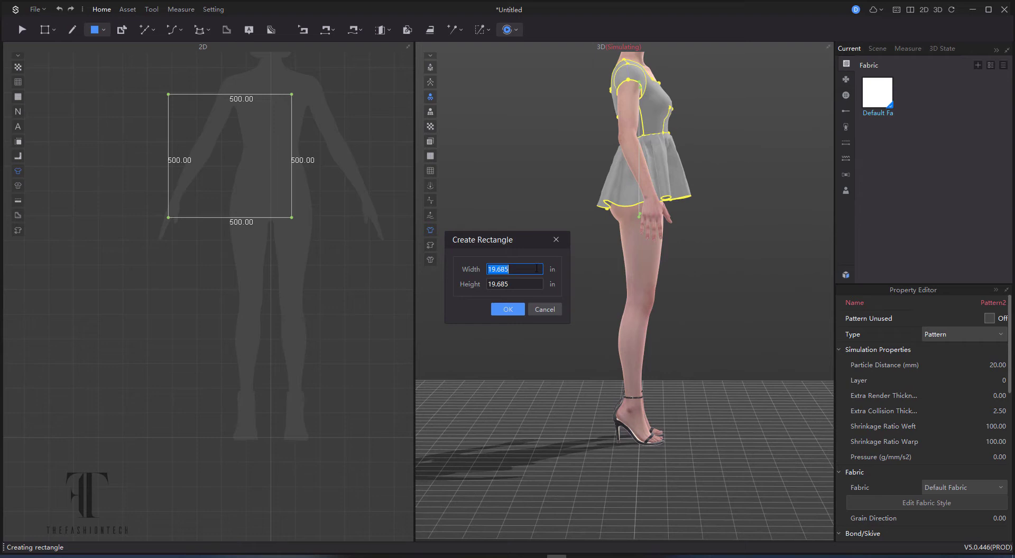
pyautogui.write('2')
pyautogui.press('Return')
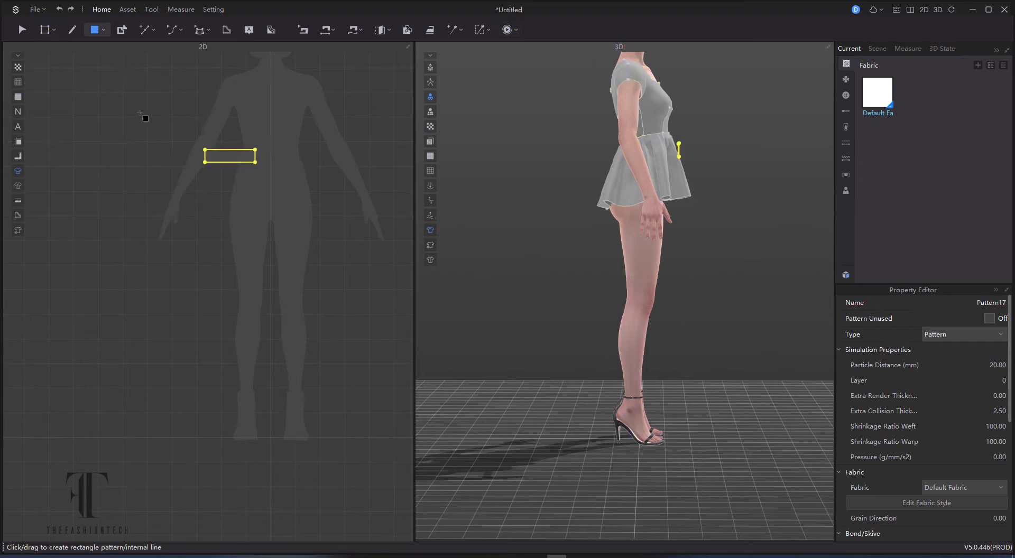
pyautogui.click(308, 191)
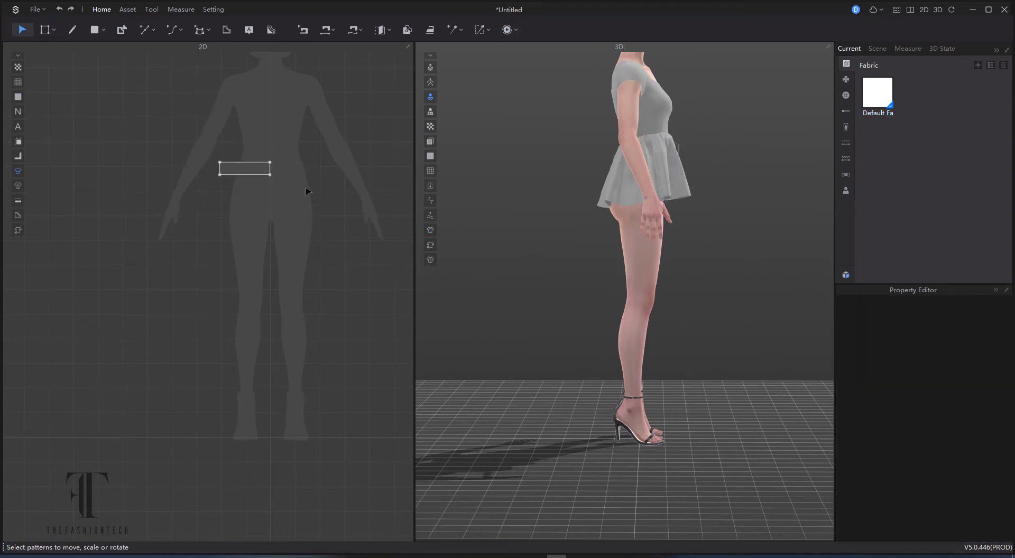
# Unfold the small waistband rectangle symmetrically about its center edge.
pyautogui.click(43, 30)
pyautogui.rightClick(270, 168)
pyautogui.click(378, 302)
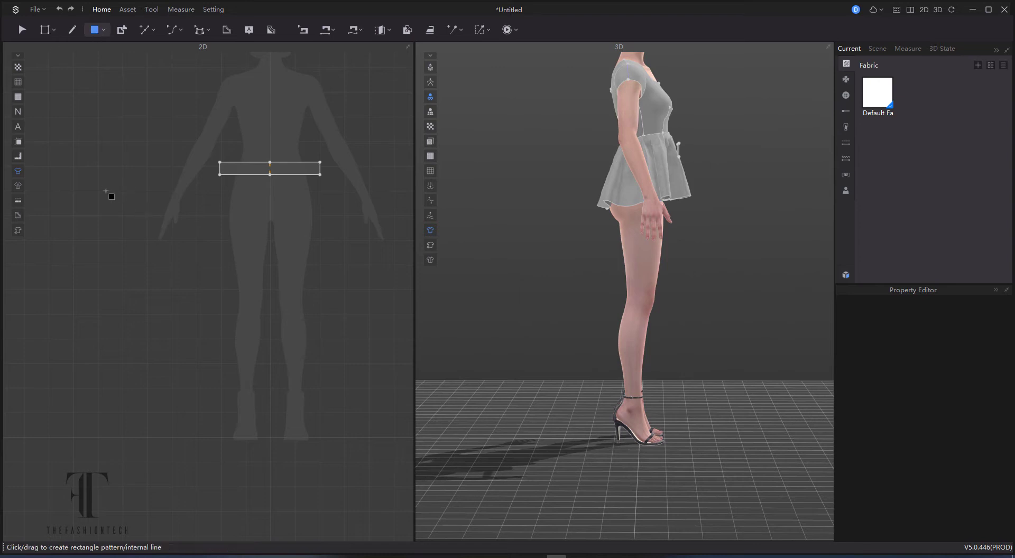
# Draw a rectangle about 16.7 in tall below the waistband, and flare its hem with three Fullness (Point) slashes.
pyautogui.click(270, 295)
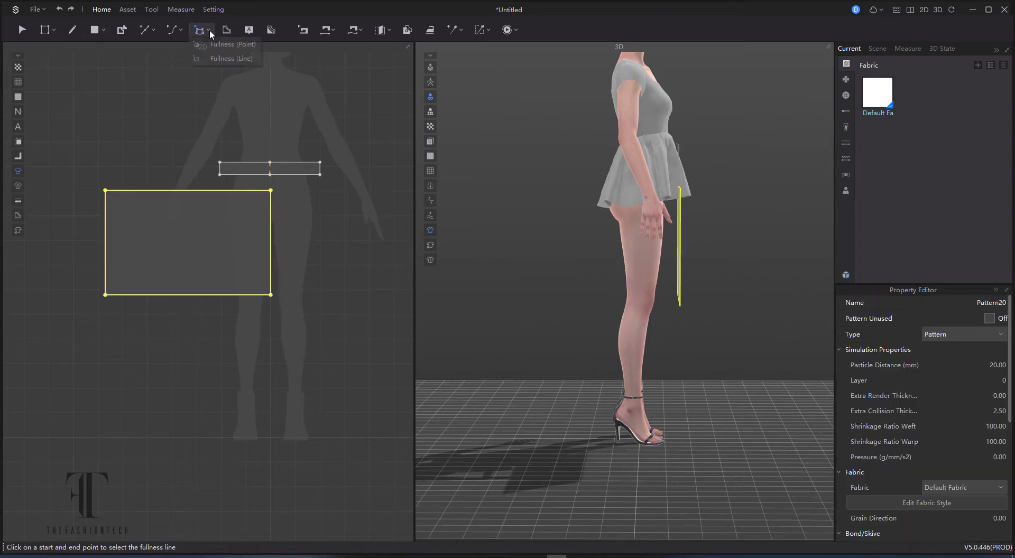
pyautogui.click(226, 45)
pyautogui.click(133, 190)
pyautogui.click(115, 300)
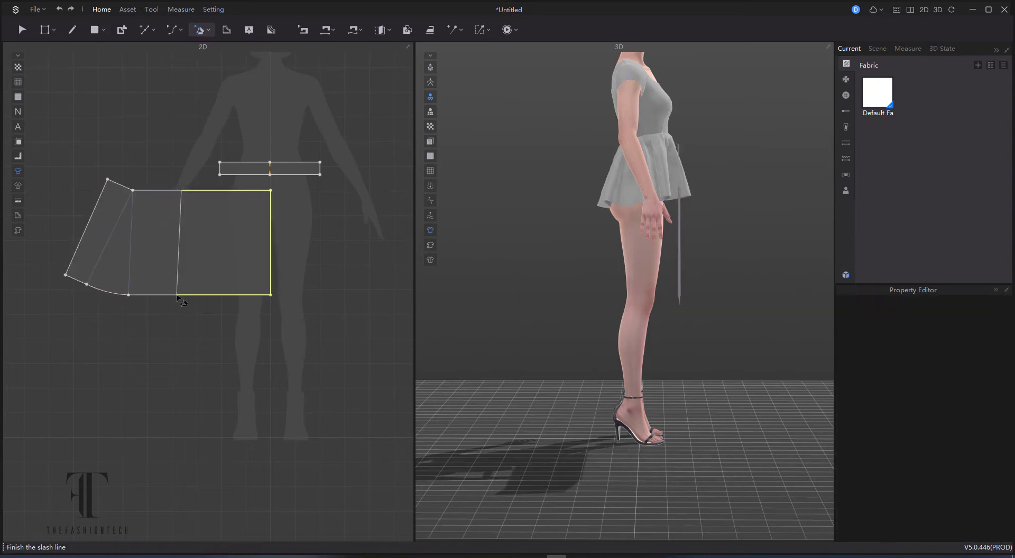
pyautogui.click(141, 291)
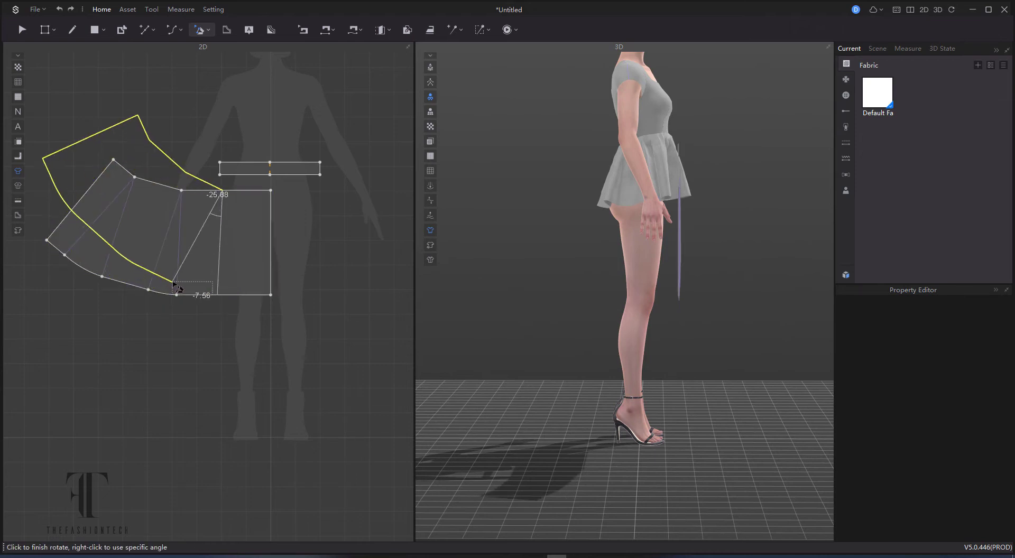
pyautogui.click(175, 284)
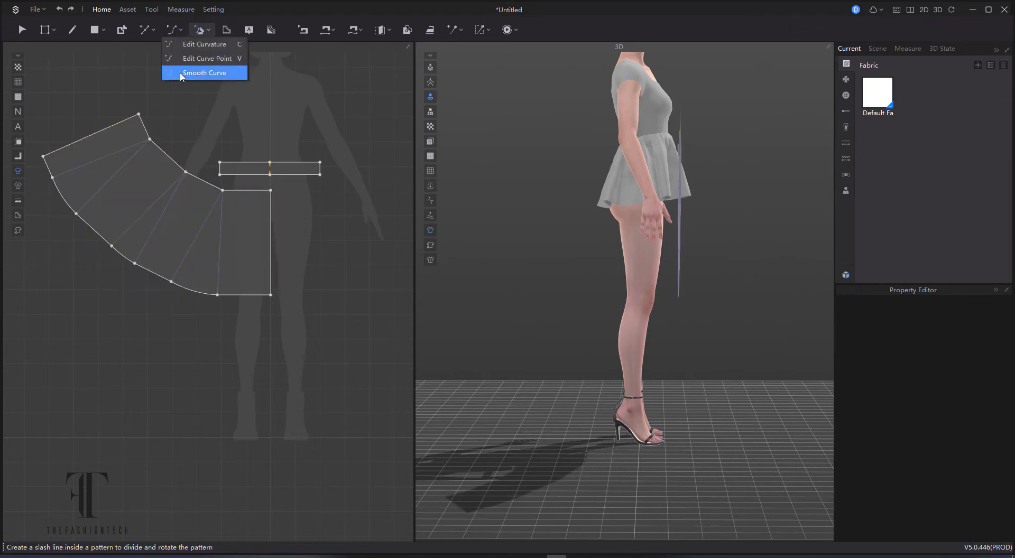
# Smooth the angular corners along the flared panel's waist edge and hem with Smooth Curve.
pyautogui.click(204, 72)
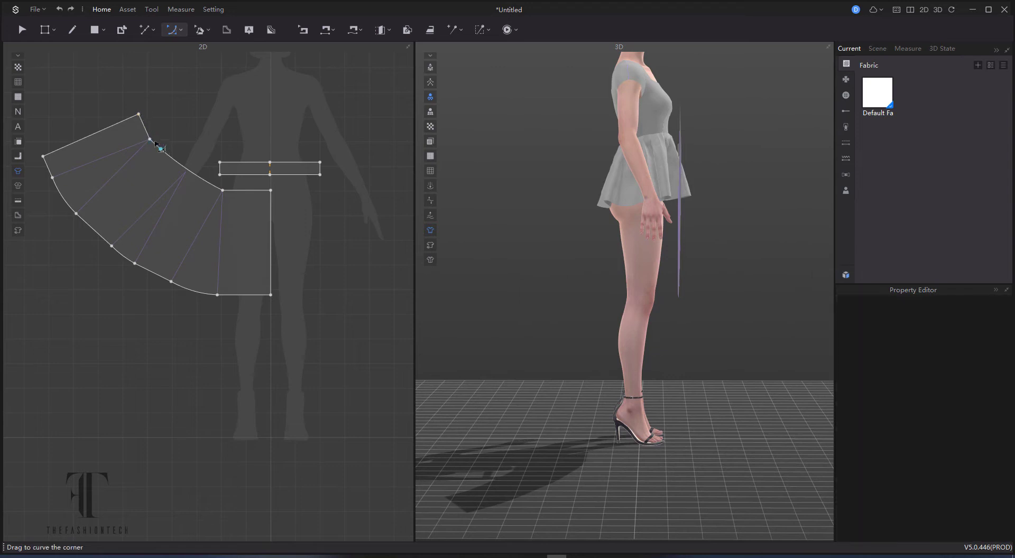
pyautogui.moveTo(158, 148); pyautogui.dragTo(159, 148)
pyautogui.moveTo(222, 191); pyautogui.dragTo(211, 185)
pyautogui.moveTo(170, 281); pyautogui.dragTo(149, 270)
pyautogui.moveTo(135, 263); pyautogui.dragTo(103, 238)
pyautogui.moveTo(76, 213); pyautogui.dragTo(91, 243)
# Remove surplus points from the flared panel's hem and round the remaining hem corners.
pyautogui.press('z')
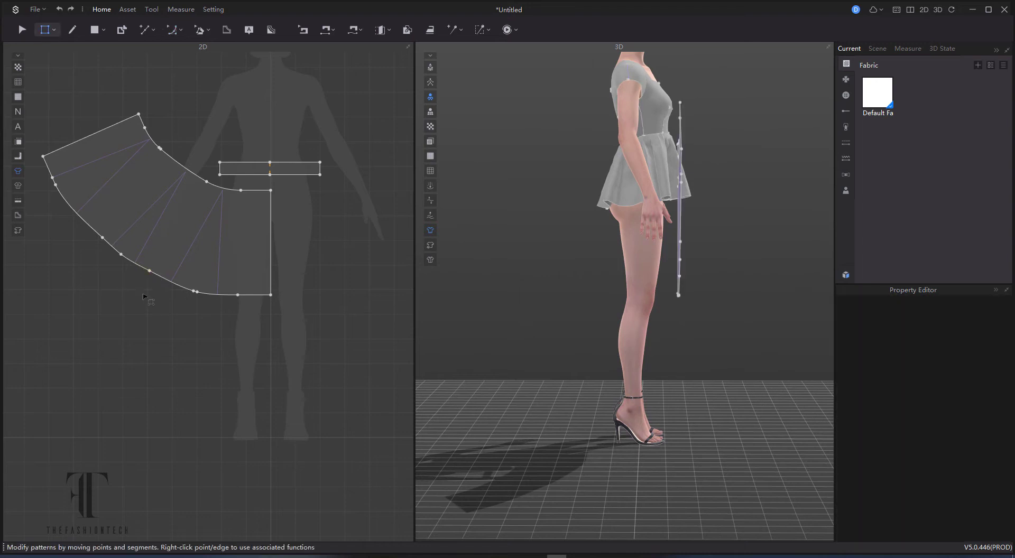
pyautogui.click(194, 291)
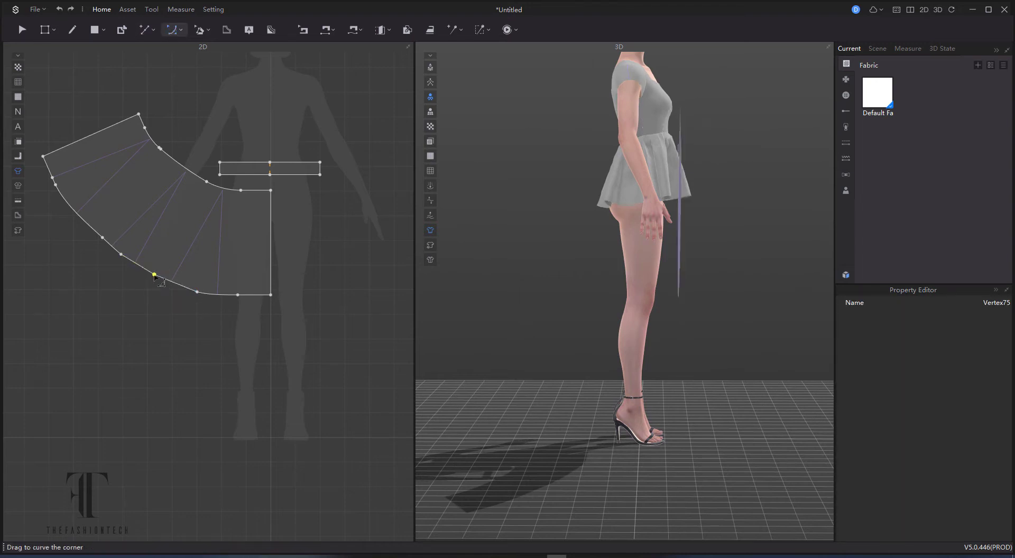
pyautogui.moveTo(121, 254); pyautogui.dragTo(92, 224)
pyautogui.moveTo(237, 295); pyautogui.dragTo(205, 292)
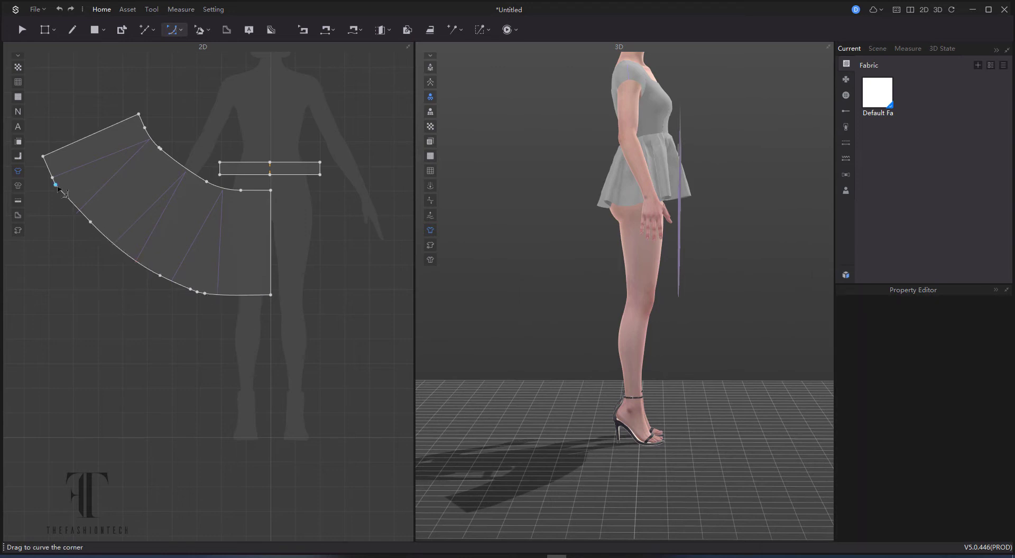
pyautogui.moveTo(56, 185); pyautogui.dragTo(46, 163)
# Remove all curve points from the upper waist-edge segment of the flared panel, and slide the neighboring points along the edge.
pyautogui.click(161, 149)
pyautogui.click(44, 30)
pyautogui.rightClick(163, 150)
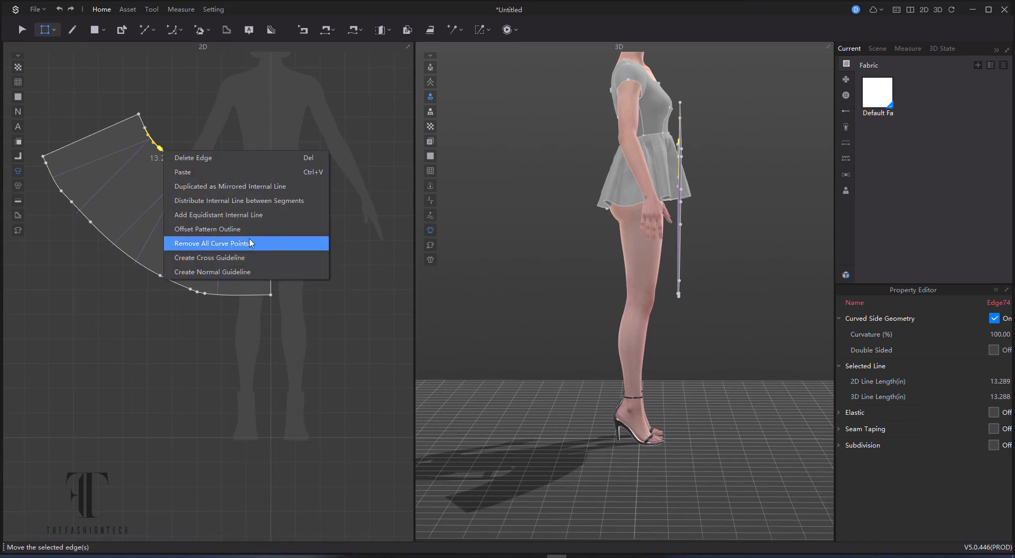
pyautogui.click(249, 243)
pyautogui.moveTo(161, 149); pyautogui.dragTo(176, 163)
pyautogui.moveTo(207, 182); pyautogui.dragTo(205, 183)
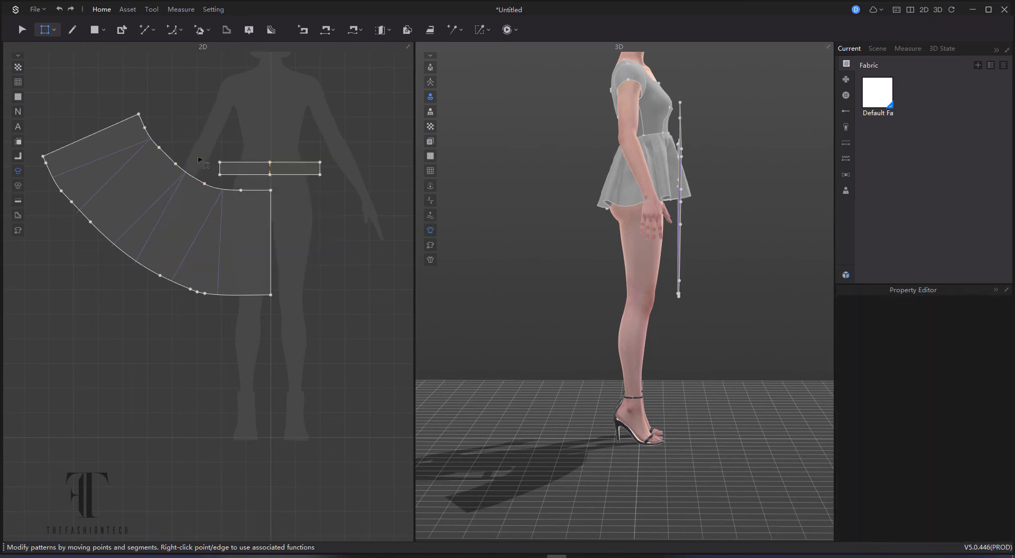
# Clean up the flared panel's waist edge by deleting extra points and converting inner ones to curve points.
pyautogui.click(187, 287)
pyautogui.click(190, 108)
pyautogui.rightClick(158, 146)
pyautogui.click(178, 150)
pyautogui.click(176, 164)
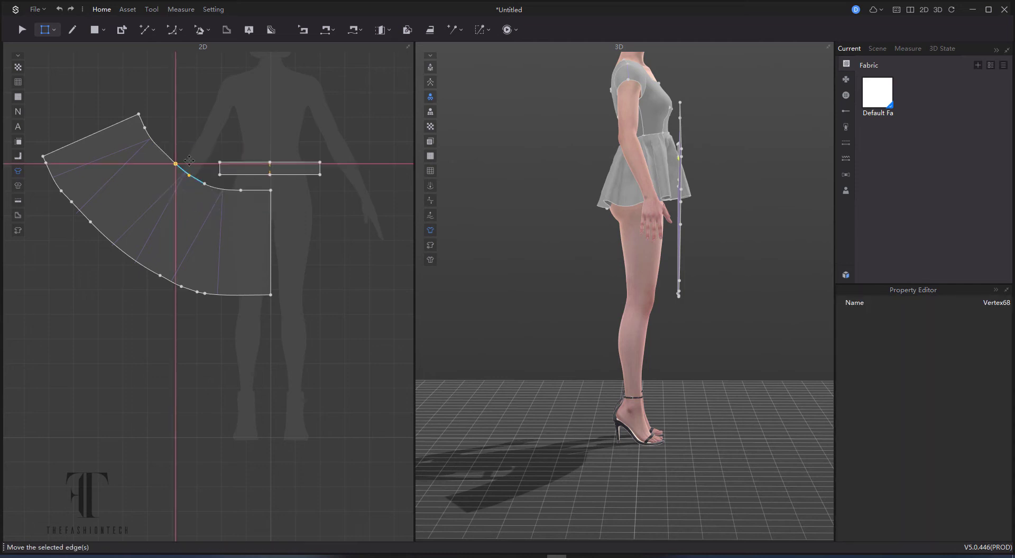
pyautogui.click(194, 153)
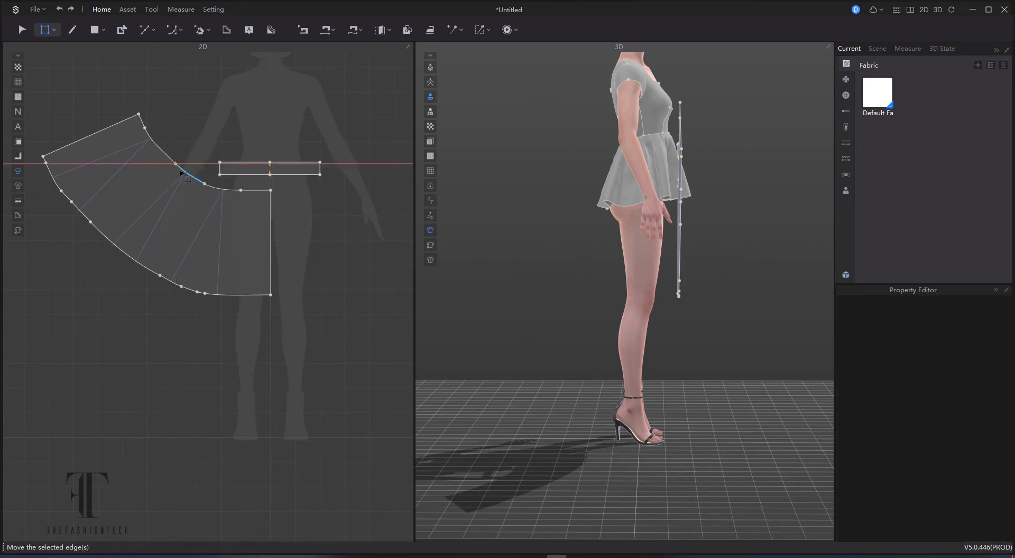
pyautogui.rightClick(175, 164)
pyautogui.click(215, 203)
pyautogui.rightClick(204, 184)
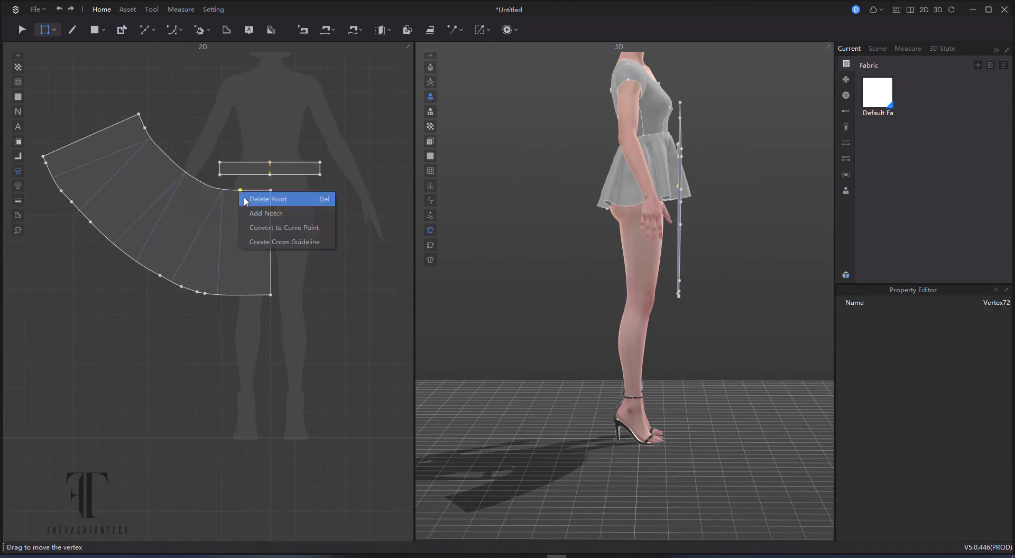
pyautogui.click(256, 241)
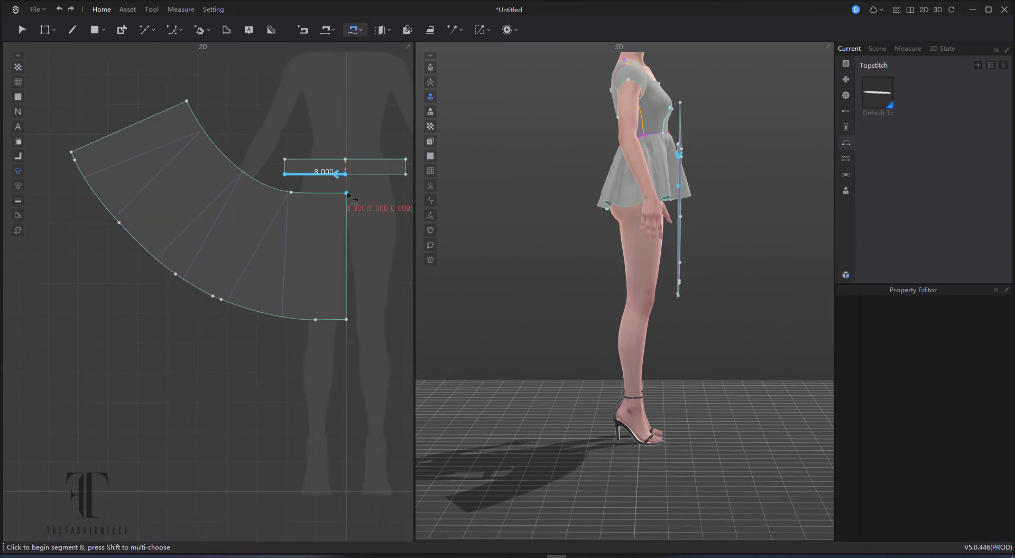
# Sew the waistband's lower edge to the flared panel's waist edge, and place a symmetric copy of the panel with sewing beside it.
pyautogui.click(346, 193)
pyautogui.click(188, 100)
pyautogui.click(23, 29)
pyautogui.click(160, 168)
pyautogui.rightClick(160, 168)
pyautogui.click(290, 194)
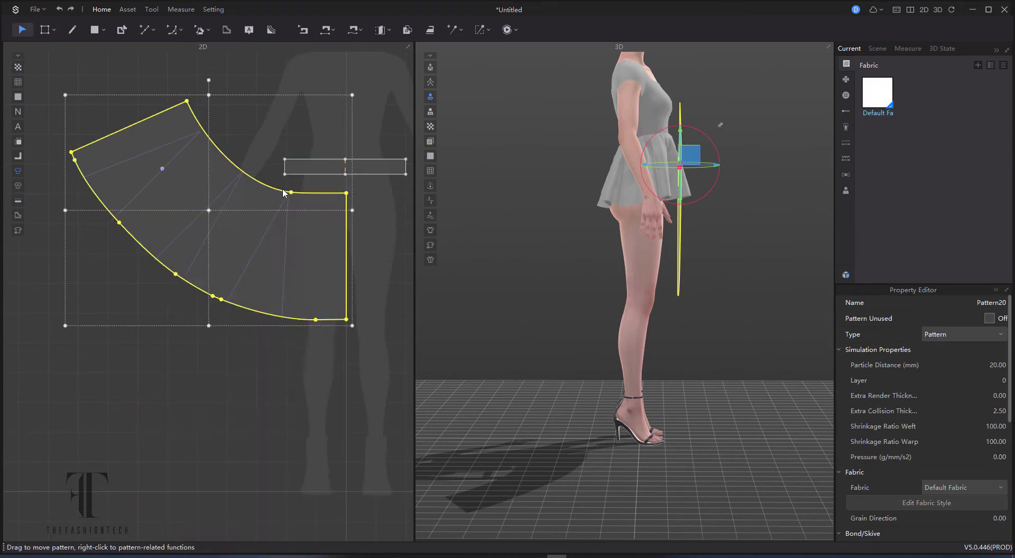
pyautogui.moveTo(381, 269); pyautogui.dragTo(210, 262, button='middle')
pyautogui.click(315, 204)
pyautogui.press('2')
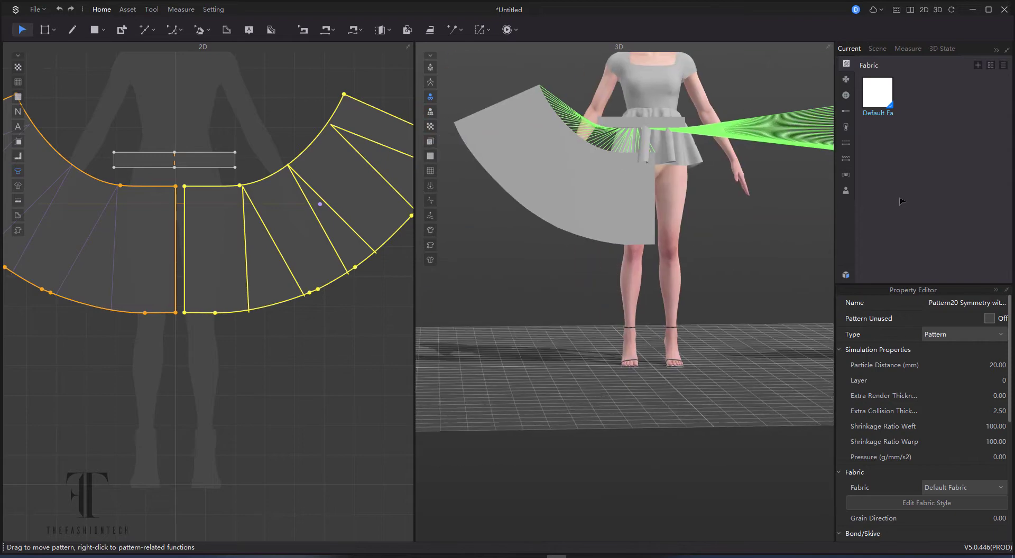
# Position the mirrored flared panel in front of the avatar next to the first panel in 3D.
pyautogui.scroll(2, 675, 243)
pyautogui.moveTo(675, 242); pyautogui.dragTo(578, 241, button='right')
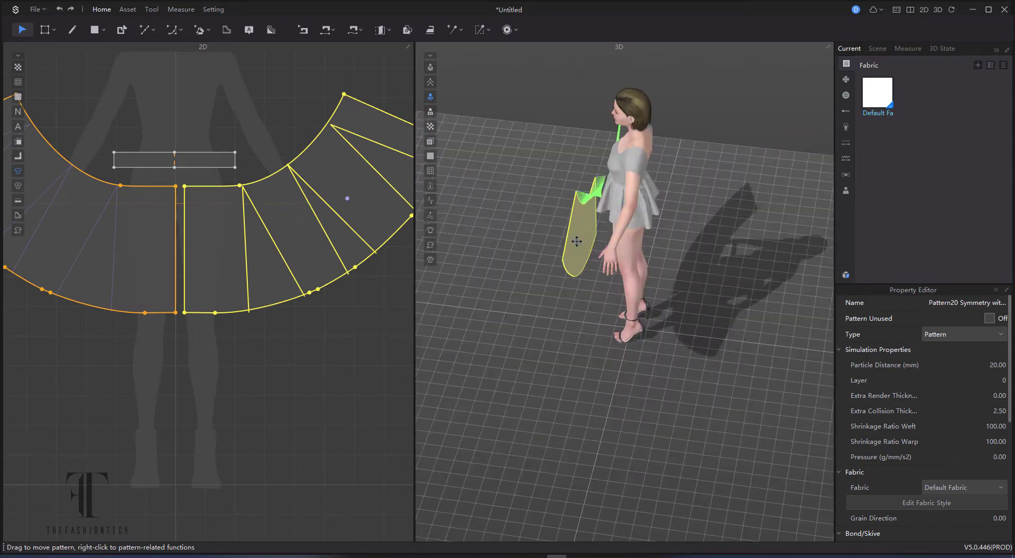
pyautogui.scroll(2, 521, 274)
pyautogui.moveTo(522, 274); pyautogui.dragTo(845, 205, button='right')
pyautogui.moveTo(697, 315); pyautogui.dragTo(700, 360)
pyautogui.press('2')
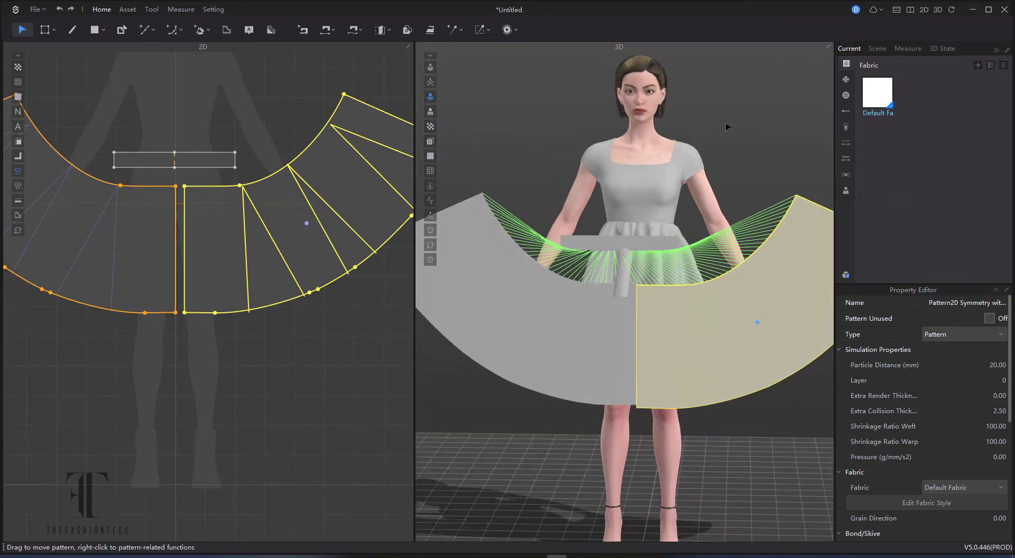
# Copy the waistband and both flared panels, and place the duplicates beside the originals.
pyautogui.scroll(-3, 303, 315)
pyautogui.click(303, 314)
pyautogui.moveTo(103, 193); pyautogui.dragTo(391, 341)
pyautogui.hotkey('ctrl', 'c')
pyautogui.hotkey('ctrl', 'v')
pyautogui.scroll(-2, 331, 385)
pyautogui.moveTo(331, 385); pyautogui.dragTo(124, 340, button='middle')
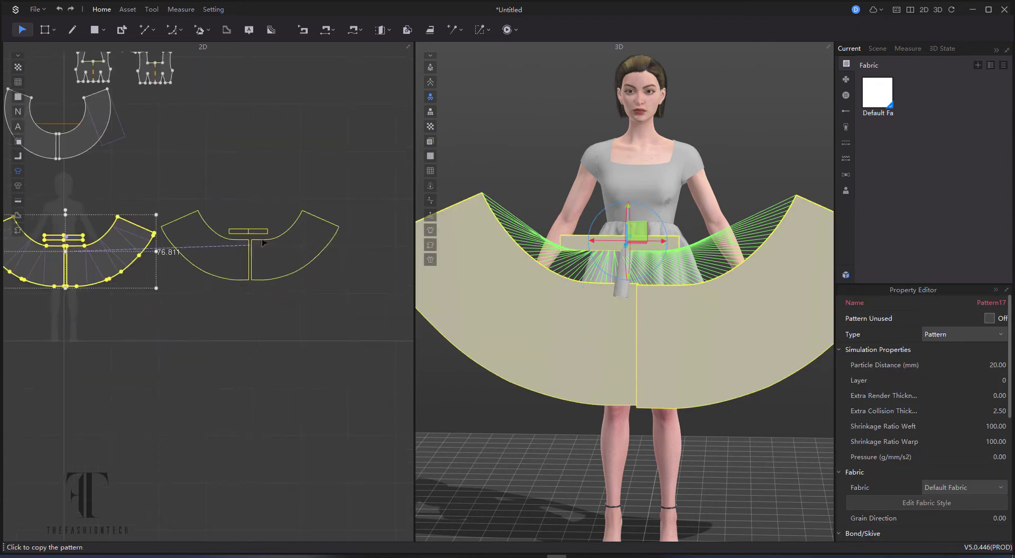
pyautogui.click(250, 248)
# Arrange the copied waistband on the arrangement point at the avatar's back waist.
pyautogui.click(334, 180)
pyautogui.click(266, 233)
pyautogui.moveTo(752, 104); pyautogui.dragTo(552, 135, button='right')
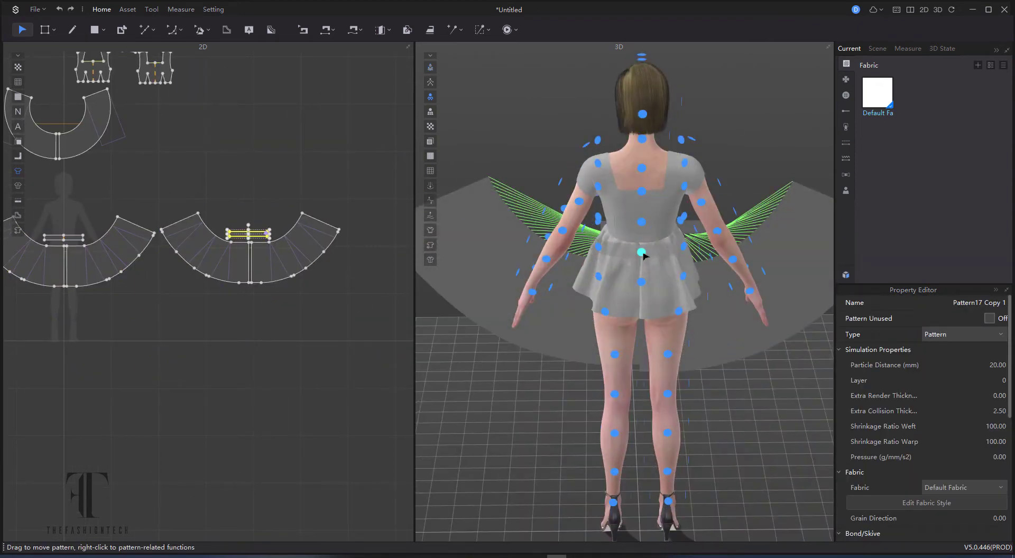
pyautogui.click(639, 258)
# Turn the first copied flared panel around and move it behind the avatar below the back waist.
pyautogui.scroll(-1, 333, 322)
pyautogui.moveTo(434, 334); pyautogui.dragTo(571, 321, button='right')
pyautogui.click(625, 367)
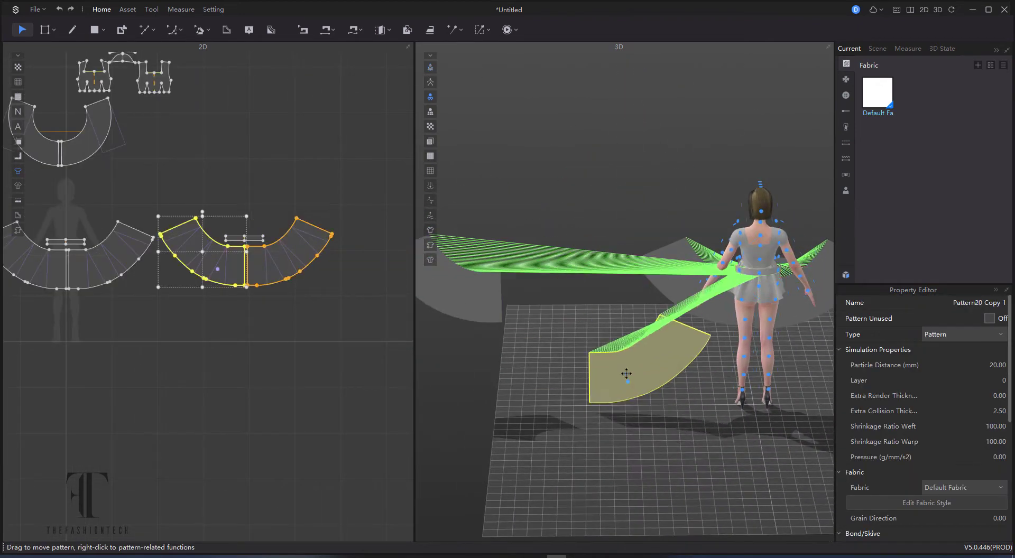
pyautogui.moveTo(892, 312); pyautogui.dragTo(758, 314)
pyautogui.moveTo(643, 385); pyautogui.dragTo(679, 383)
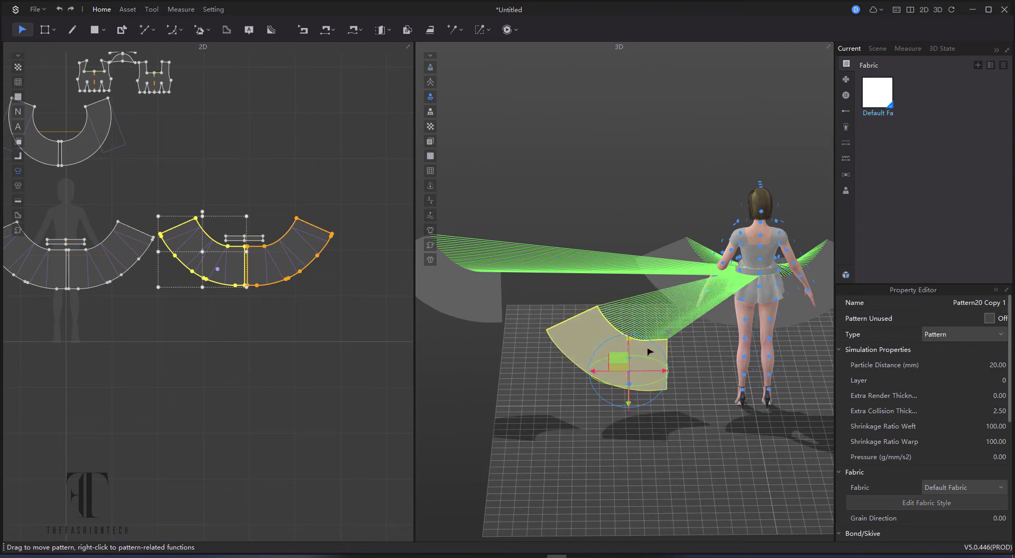
pyautogui.moveTo(610, 360); pyautogui.dragTo(715, 319)
# Turn the second copied flared panel around and move it behind the avatar beside the first.
pyautogui.rightClick(492, 302)
pyautogui.click(511, 279)
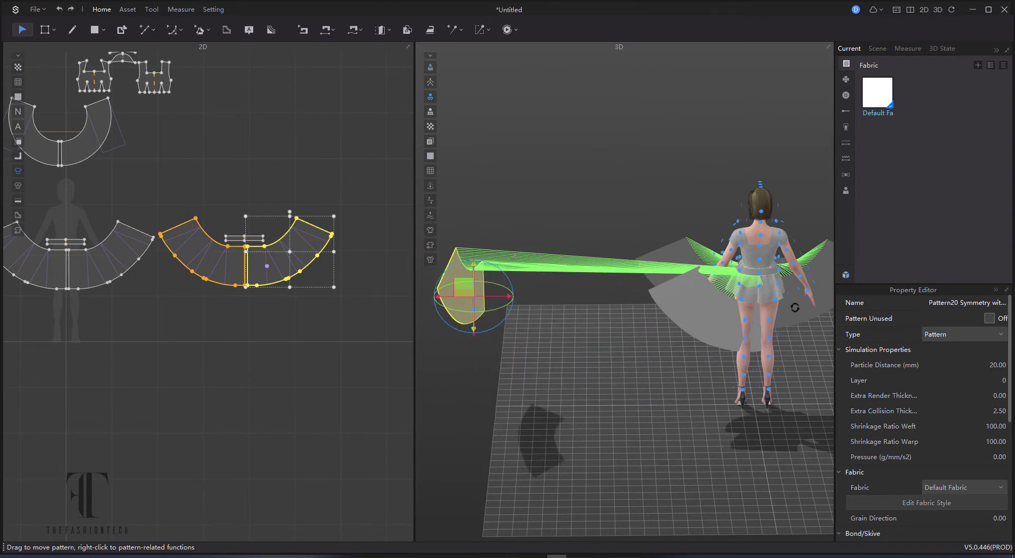
pyautogui.moveTo(468, 311); pyautogui.dragTo(589, 304)
pyautogui.moveTo(516, 284); pyautogui.dragTo(834, 314)
# Select both back flared panels together and adjust their distance from the avatar's back in a side view.
pyautogui.keyDown('shift'); pyautogui.click(718, 324); pyautogui.keyUp('shift')
pyautogui.moveTo(607, 360); pyautogui.dragTo(703, 386, button='right')
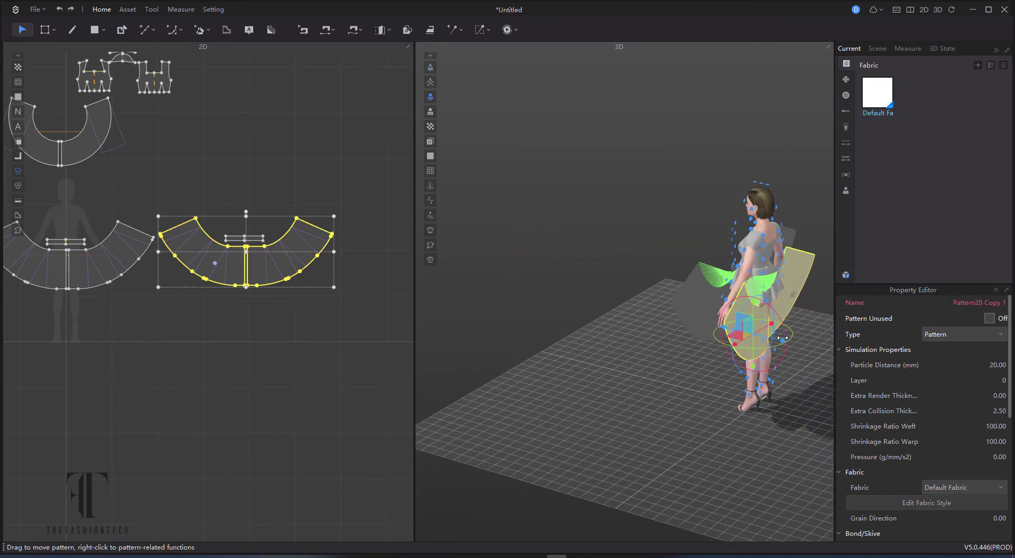
pyautogui.moveTo(782, 337); pyautogui.dragTo(797, 342)
pyautogui.click(630, 322)
pyautogui.scroll(-2, 630, 322)
pyautogui.click(725, 320)
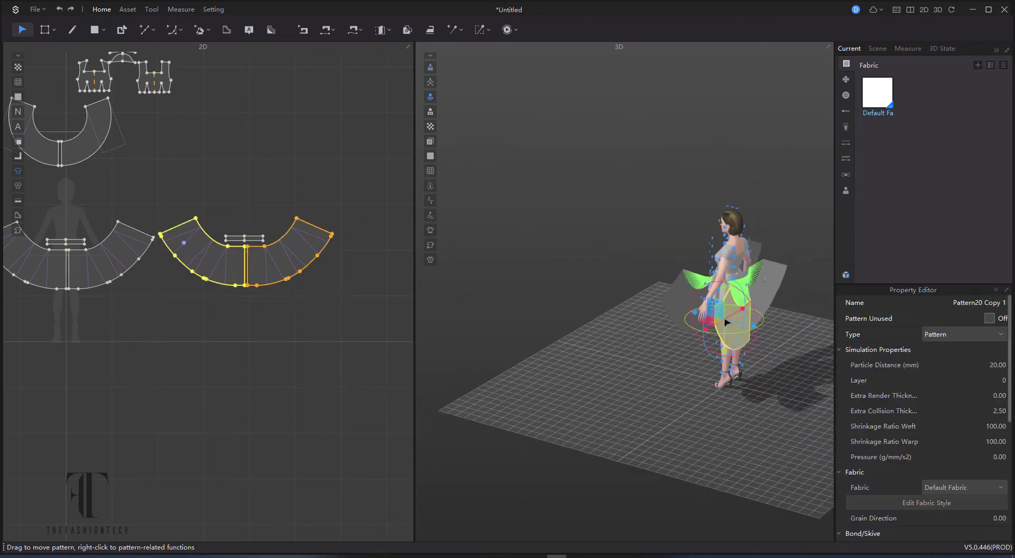
pyautogui.click(674, 302)
# Sew the side edges of the front and back flared panels together, and join the ends of the two waistbands.
pyautogui.moveTo(39, 55); pyautogui.dragTo(93, 73, button='middle')
pyautogui.click(326, 30)
pyautogui.click(186, 248)
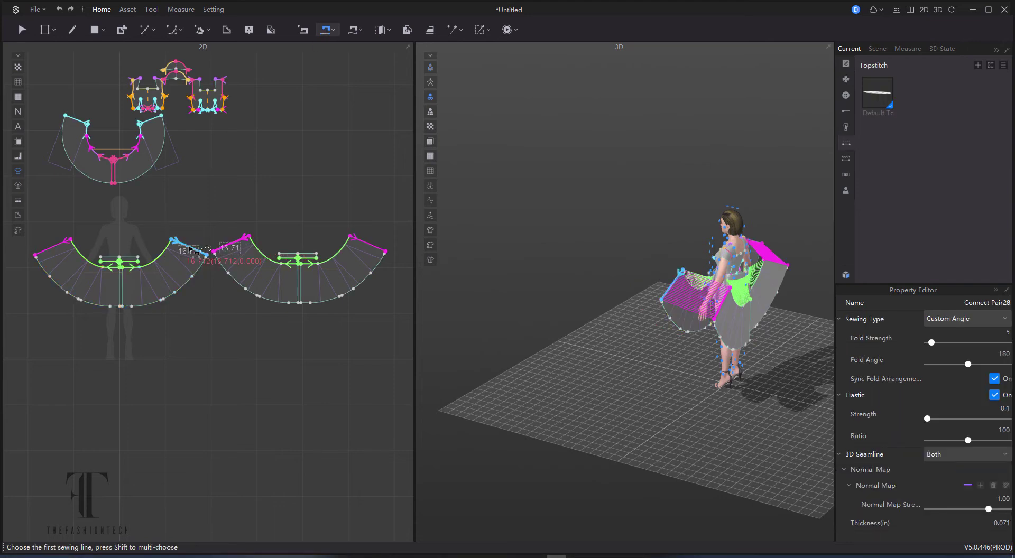
pyautogui.scroll(3, 141, 255)
pyautogui.click(137, 270)
pyautogui.moveTo(370, 248); pyautogui.dragTo(107, 275, button='middle')
pyautogui.click(285, 286)
# Sew the center-back edges of the two copied flared panels together.
pyautogui.scroll(-3, 355, 191)
pyautogui.click(351, 289)
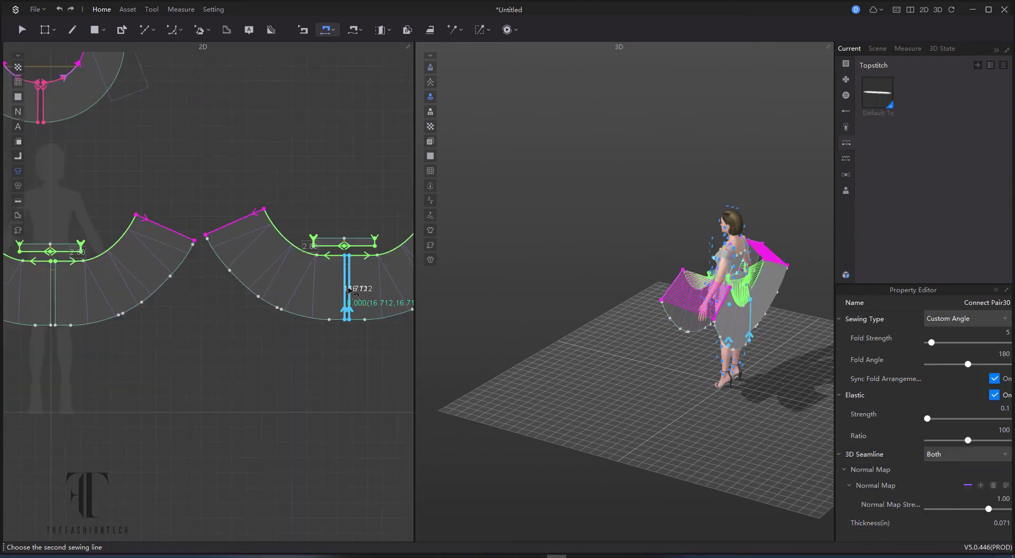
pyautogui.click(345, 289)
pyautogui.moveTo(233, 309); pyautogui.dragTo(338, 291, button='middle')
# Select the bodice and sleeve pieces with the short skirt, and switch them to the green-marked simulation state.
pyautogui.click(22, 29)
pyautogui.scroll(-3, 264, 284)
pyautogui.moveTo(161, 102); pyautogui.dragTo(288, 212)
pyautogui.click(584, 341)
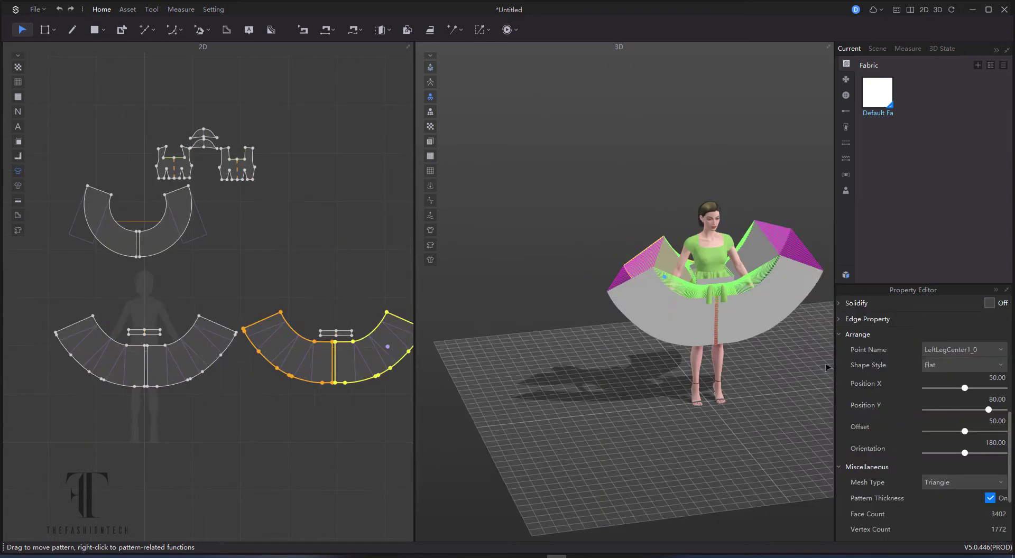
# Simulate the flared tier and pull its front panels down past the arms so they hang below the short skirt.
pyautogui.moveTo(727, 298); pyautogui.dragTo(745, 297, button='right')
pyautogui.click(745, 297)
pyautogui.click(717, 269)
pyautogui.click(697, 321)
pyautogui.press('space')
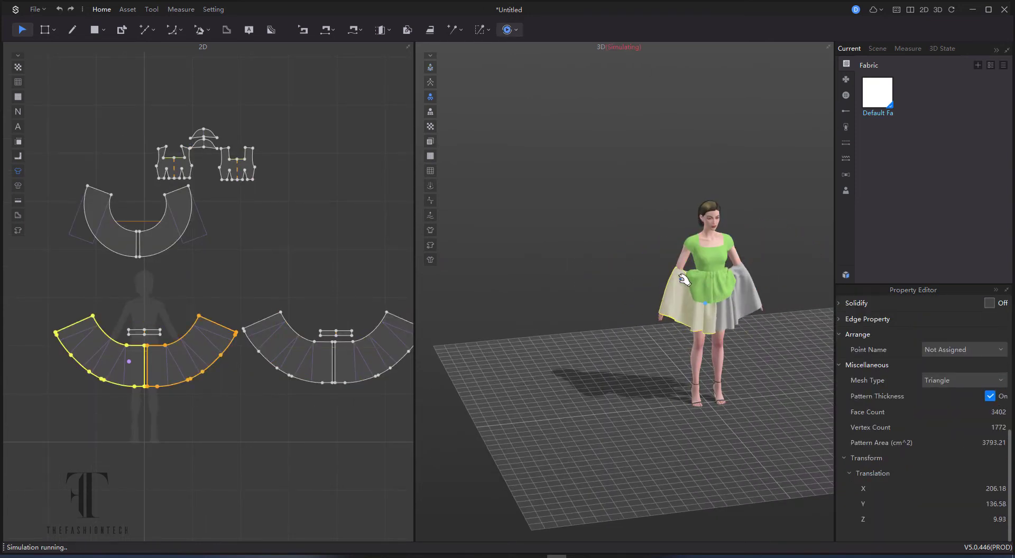
pyautogui.moveTo(683, 280); pyautogui.dragTo(768, 343)
pyautogui.moveTo(749, 310); pyautogui.dragTo(772, 345)
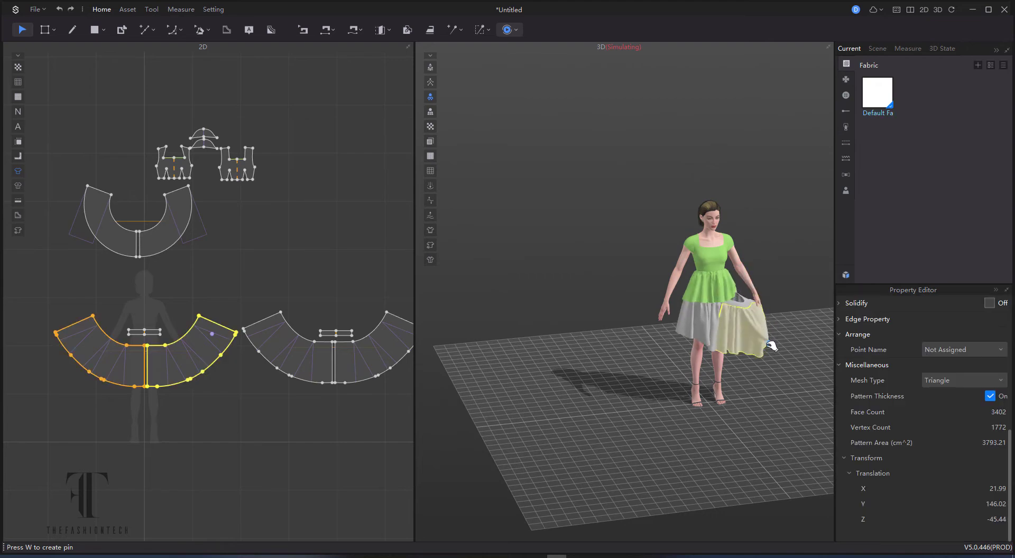
pyautogui.moveTo(708, 270); pyautogui.dragTo(759, 323)
pyautogui.moveTo(759, 323); pyautogui.dragTo(687, 307, button='right')
pyautogui.moveTo(711, 278); pyautogui.dragTo(747, 258)
# Remove the bodice, sleeve and short skirt pieces from the 3D view, leaving only the flared tier and waistband.
pyautogui.moveTo(56, 119); pyautogui.dragTo(329, 239)
pyautogui.scroll(-4, 329, 237)
pyautogui.rightClick(268, 231)
pyautogui.click(328, 356)
# Pull the front of the waistband into position above the flared tier in a close view.
pyautogui.scroll(5, 719, 211)
pyautogui.moveTo(695, 397); pyautogui.dragTo(634, 364)
pyautogui.moveTo(637, 363); pyautogui.dragTo(559, 356, button='right')
pyautogui.moveTo(560, 360); pyautogui.dragTo(578, 374)
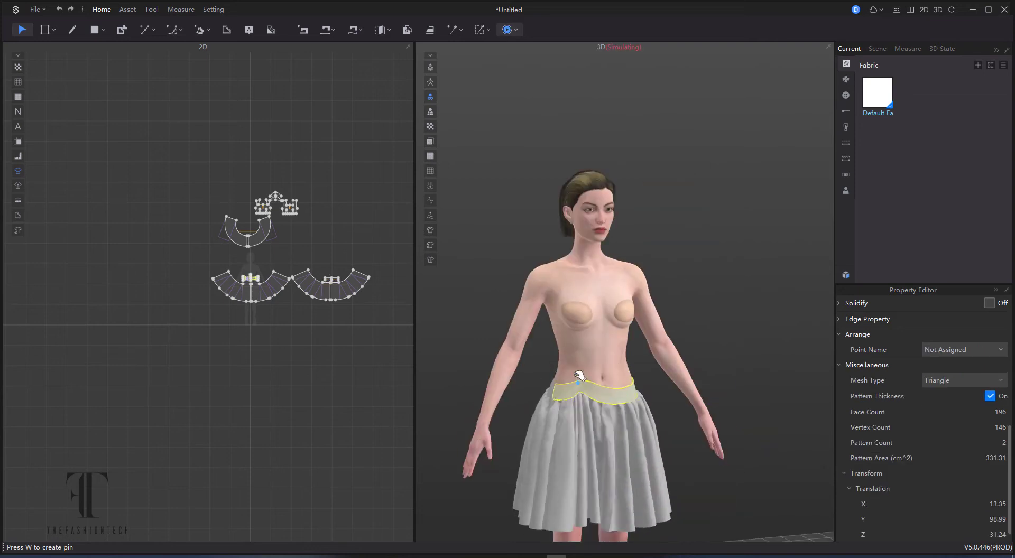
# Move the back waistband in the 2D pattern layout so it sits directly above the front waistband.
pyautogui.scroll(5, 304, 289)
pyautogui.moveTo(285, 291); pyautogui.dragTo(285, 400, button='middle')
pyautogui.moveTo(381, 372); pyautogui.dragTo(132, 377)
pyautogui.moveTo(176, 361); pyautogui.dragTo(171, 361)
# Pull both sides of the waistband up to the avatar's waist and check the fit from the back.
pyautogui.moveTo(566, 390); pyautogui.dragTo(566, 342)
pyautogui.moveTo(632, 387); pyautogui.dragTo(628, 374)
pyautogui.moveTo(628, 373); pyautogui.dragTo(578, 451, button='right')
pyautogui.click(578, 452)
# Turn on Elastic for the long edges of both waistbands and run the simulation.
pyautogui.scroll(5, 169, 344)
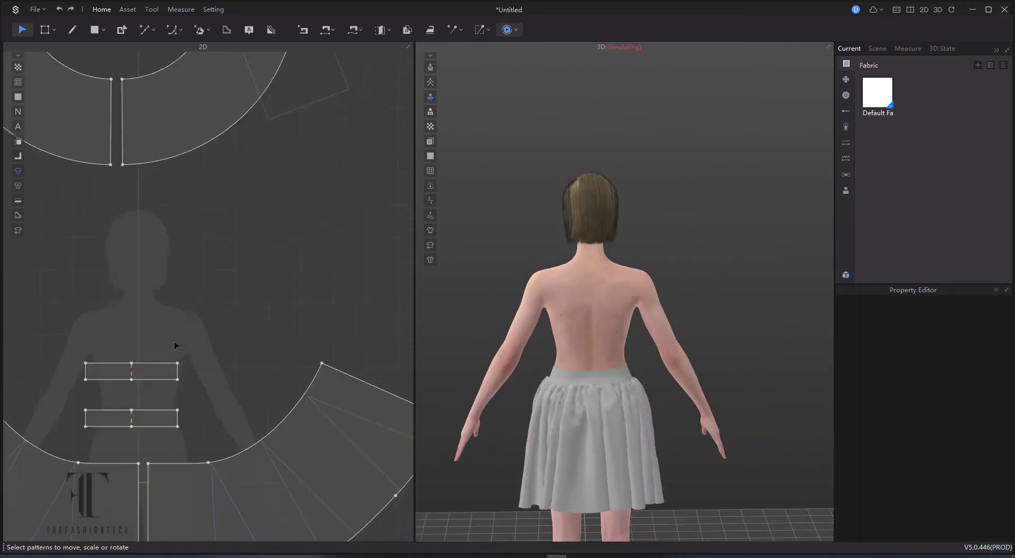
pyautogui.moveTo(177, 345); pyautogui.dragTo(221, 257, button='middle')
pyautogui.click(45, 29)
pyautogui.click(156, 276)
pyautogui.keyDown('shift'); pyautogui.click(158, 323); pyautogui.keyUp('shift')
pyautogui.press('space')
pyautogui.click(994, 443)
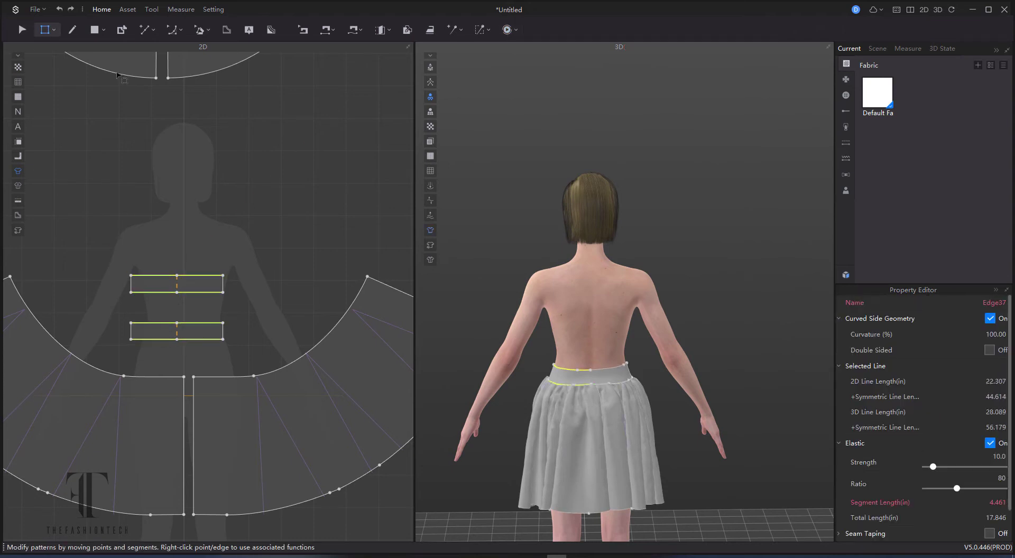
pyautogui.press('space')
pyautogui.press('a')
pyautogui.click(116, 225)
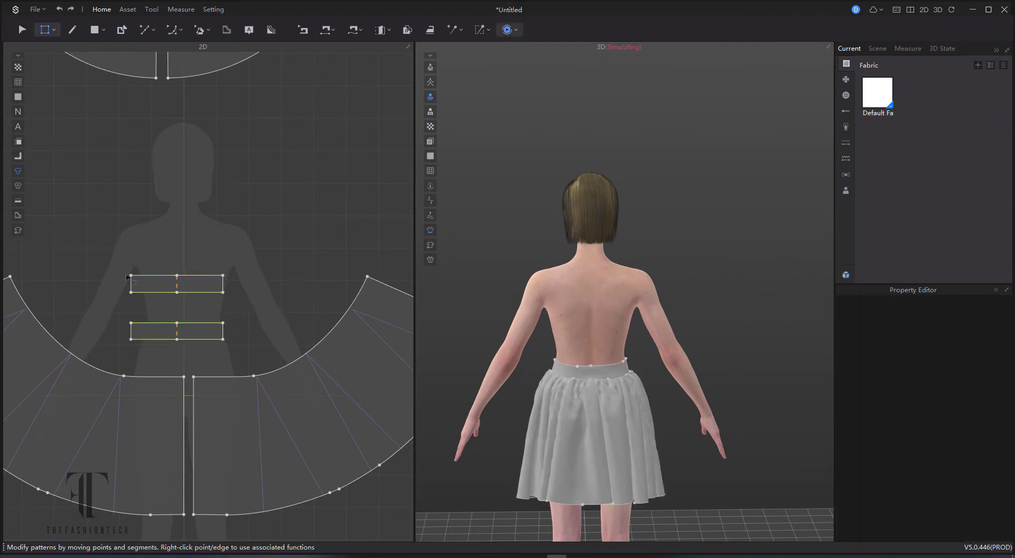
# Set the Elastic ratio of the waistband edges to 95 and simulate the flared tier again.
pyautogui.press('space')
pyautogui.click(170, 293)
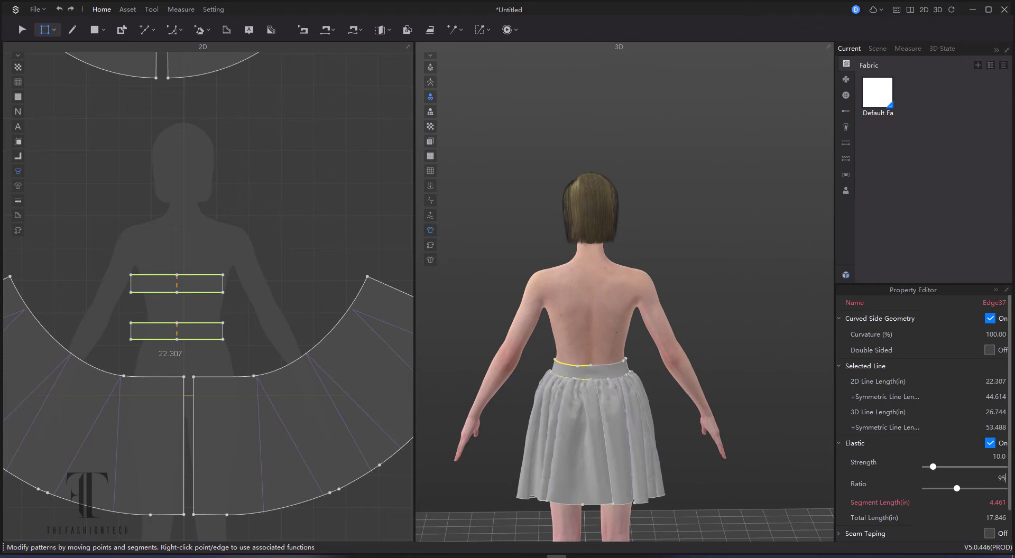
pyautogui.click(802, 449)
pyautogui.press('space')
pyautogui.press('a')
# Simulate the complete dress and shift the two waist darts of the back bodice slightly toward the center back.
pyautogui.click(606, 372)
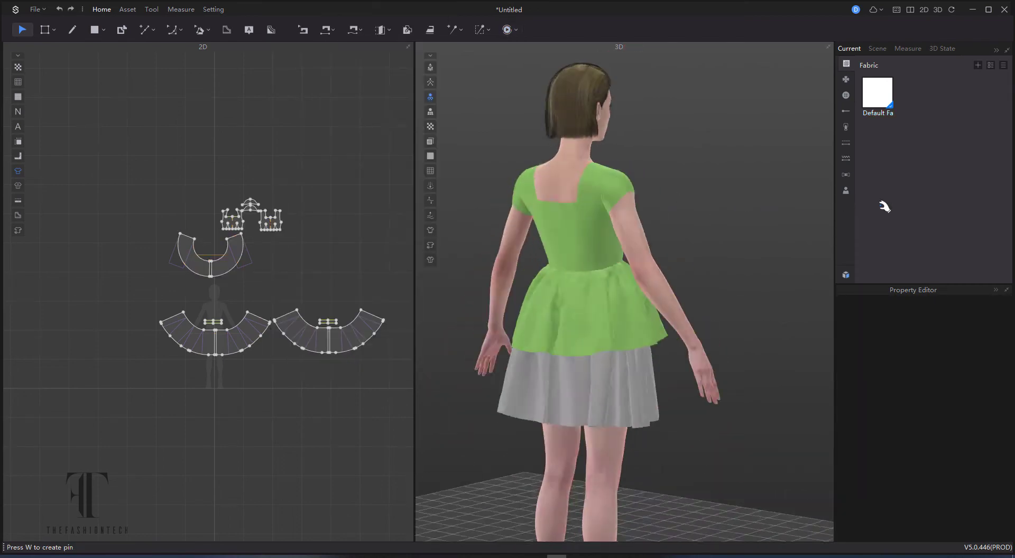
pyautogui.press('space')
pyautogui.moveTo(879, 209); pyautogui.dragTo(633, 184, button='right')
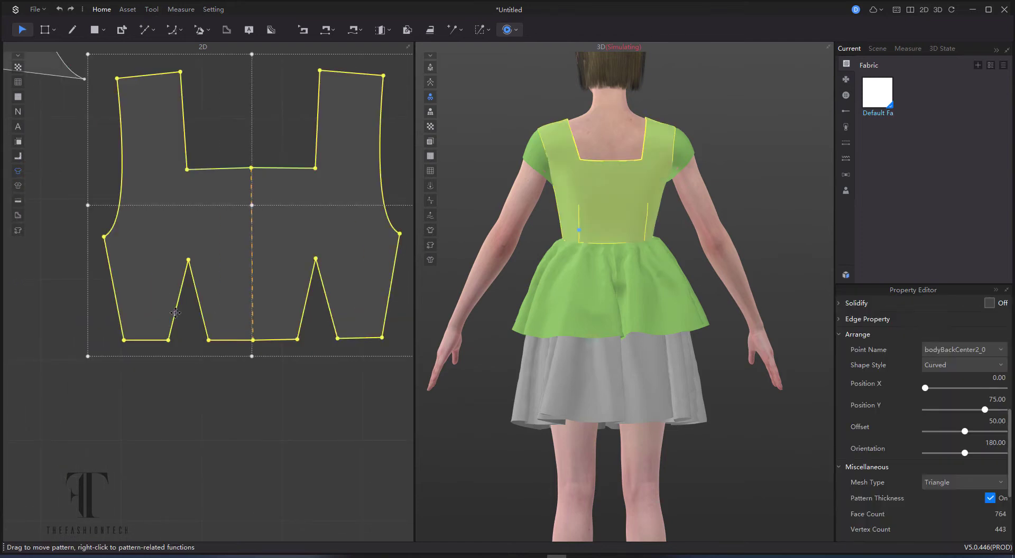
pyautogui.press('z')
pyautogui.click(200, 290)
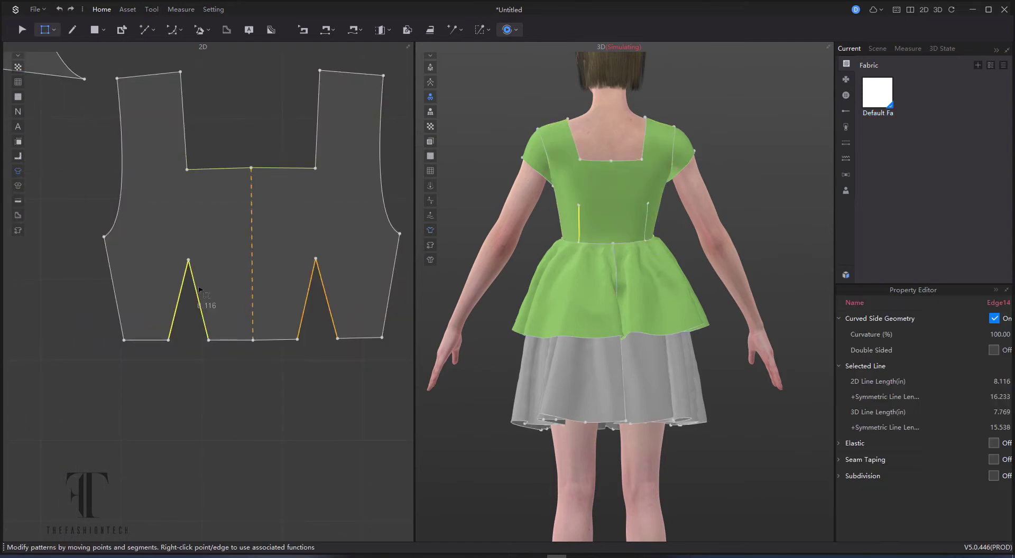
pyautogui.moveTo(210, 305); pyautogui.dragTo(211, 305)
pyautogui.click(22, 30)
pyautogui.click(690, 283)
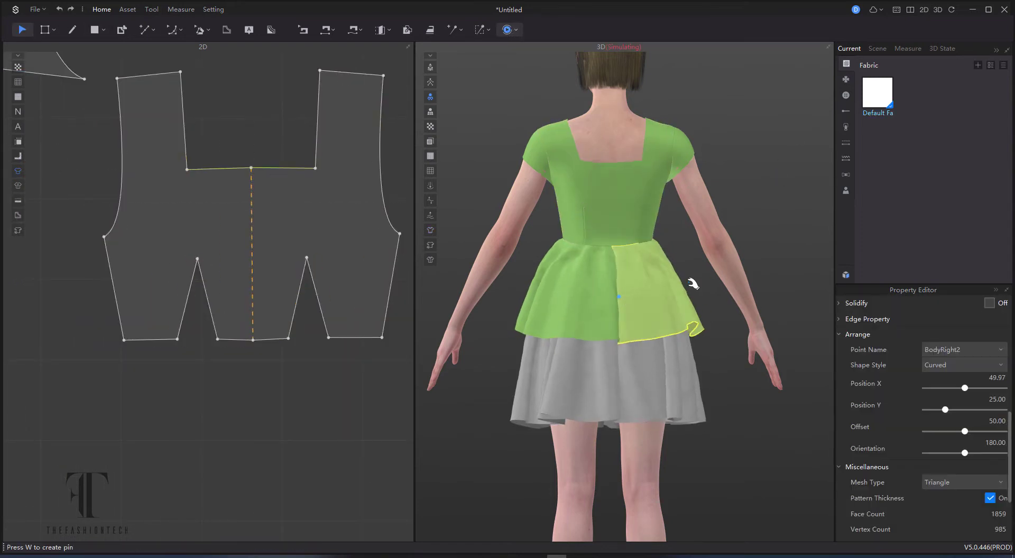
# Select the front bodice, back bodice and both sleeves, and generate linked lining copies of them.
pyautogui.click(622, 173)
pyautogui.moveTo(693, 281); pyautogui.dragTo(638, 165, button='right')
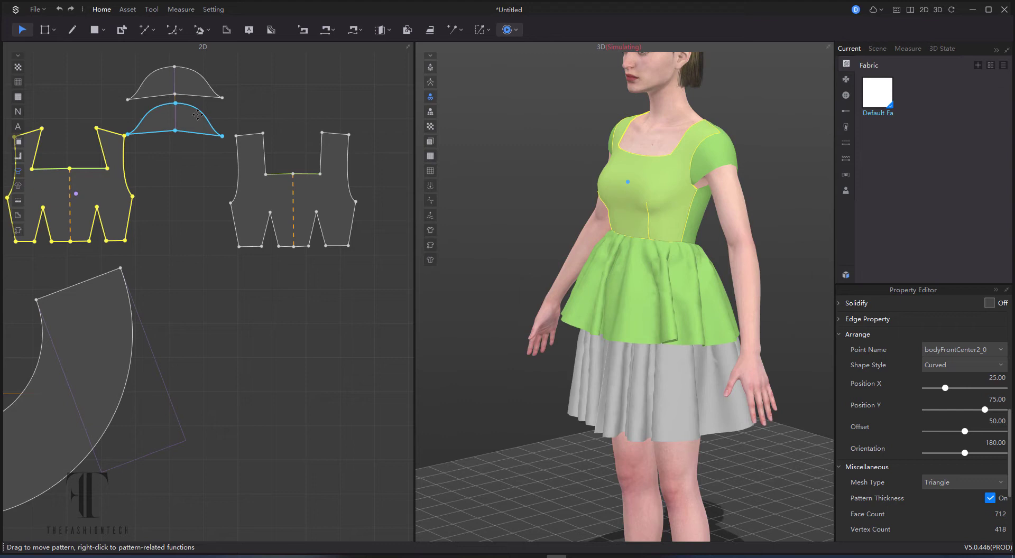
pyautogui.click(191, 199)
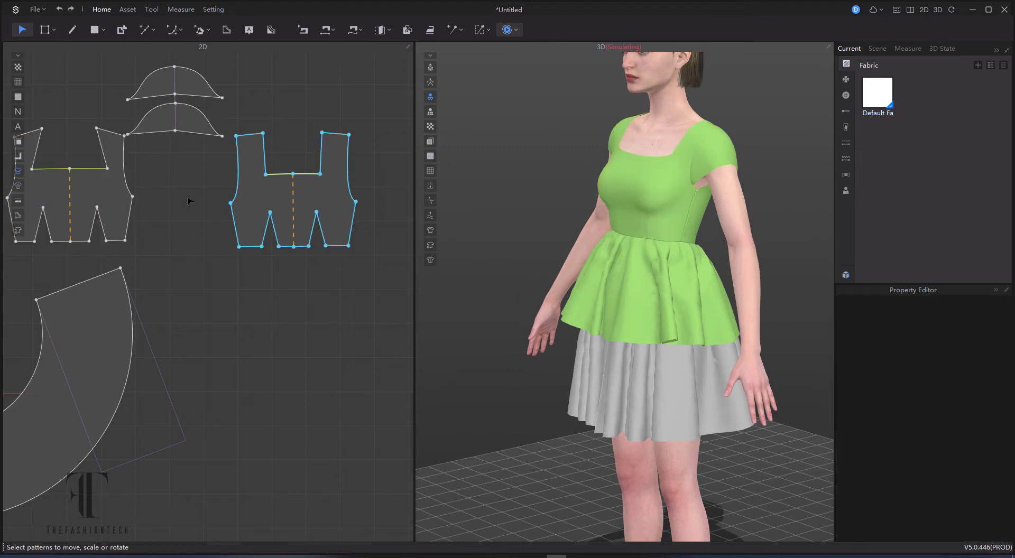
pyautogui.click(123, 197)
pyautogui.keyDown('shift'); pyautogui.click(251, 192); pyautogui.keyUp('shift')
pyautogui.keyDown('shift'); pyautogui.click(198, 128); pyautogui.keyUp('shift')
pyautogui.keyDown('shift'); pyautogui.click(193, 90); pyautogui.keyUp('shift')
pyautogui.rightClick(263, 194)
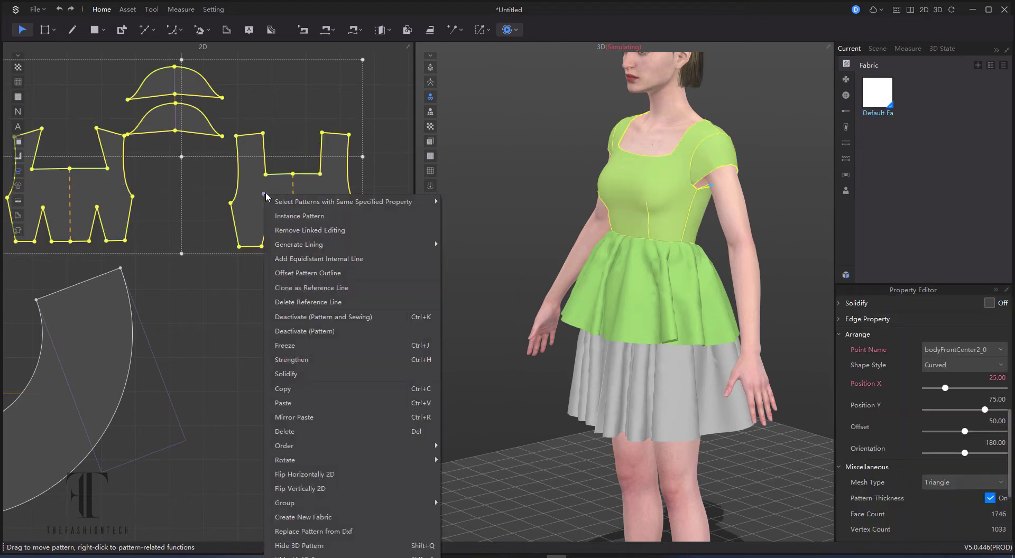
pyautogui.click(352, 244)
pyautogui.click(388, 320)
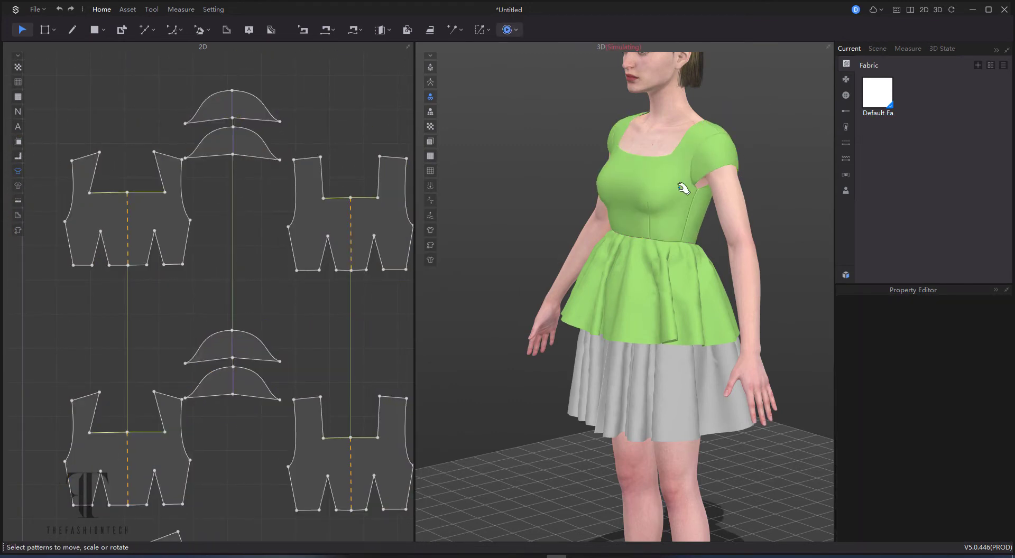
# Add a new fabric and load Premiere_Weave-ApplePlaid.u3m into it.
pyautogui.click(977, 64)
pyautogui.click(966, 303)
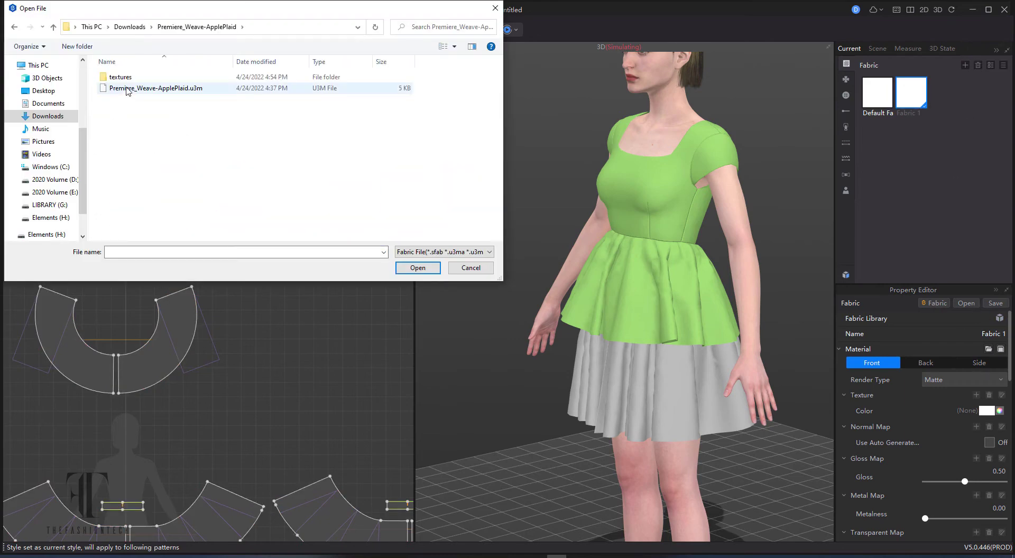
pyautogui.doubleClick(127, 89)
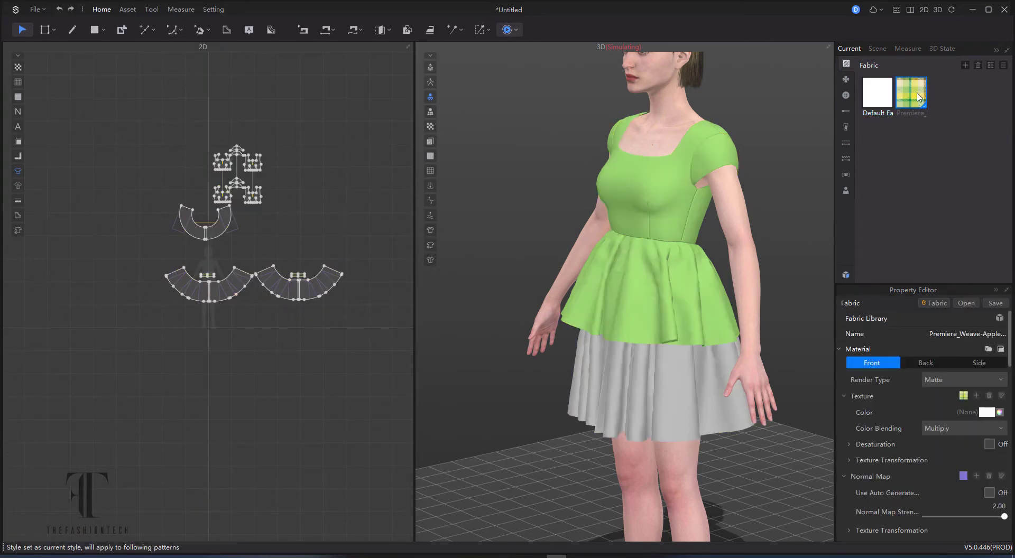
# Turn on the fabric texture display for the garment in the 3D front view.
pyautogui.hotkey('ctrl', 'a')
pyautogui.click(906, 119)
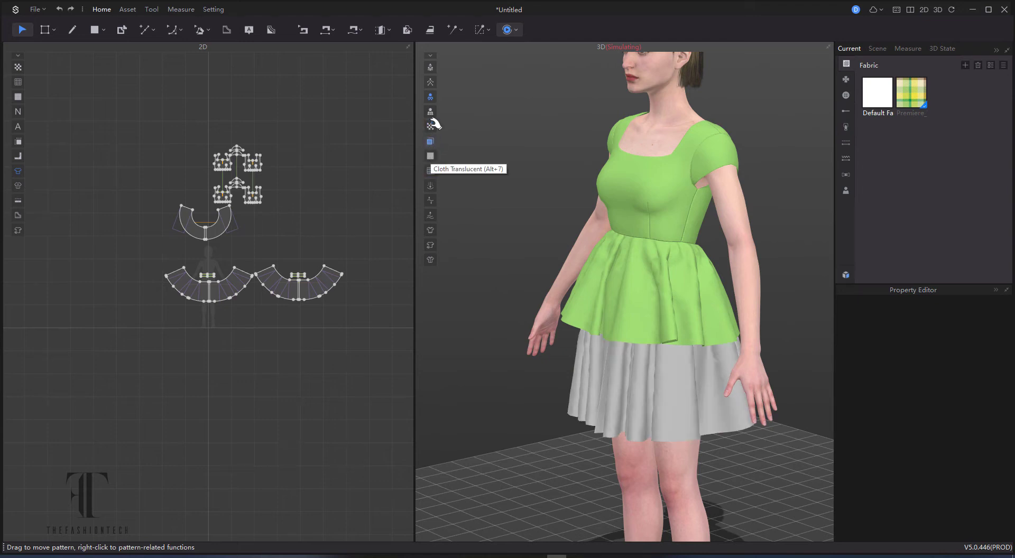
pyautogui.press('2')
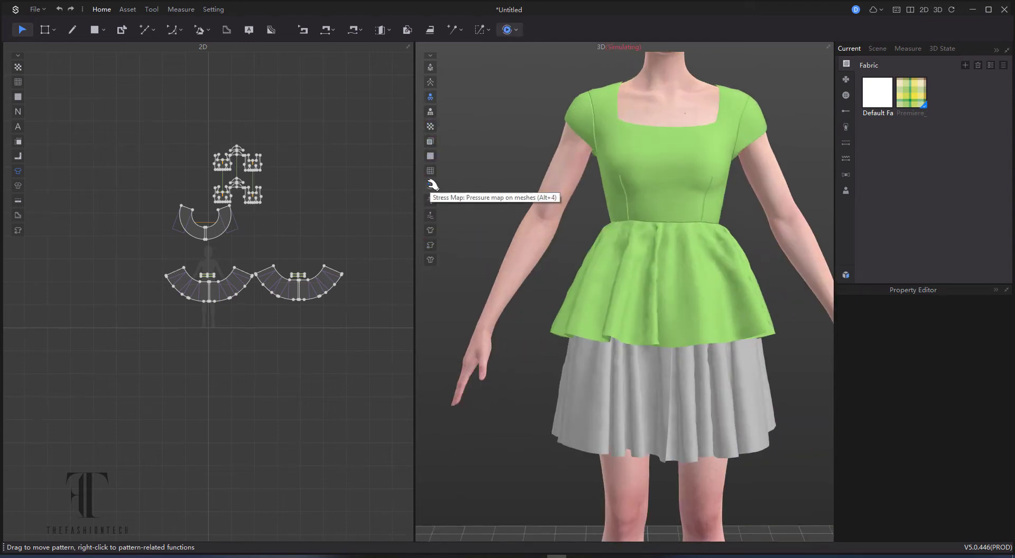
pyautogui.click(431, 127)
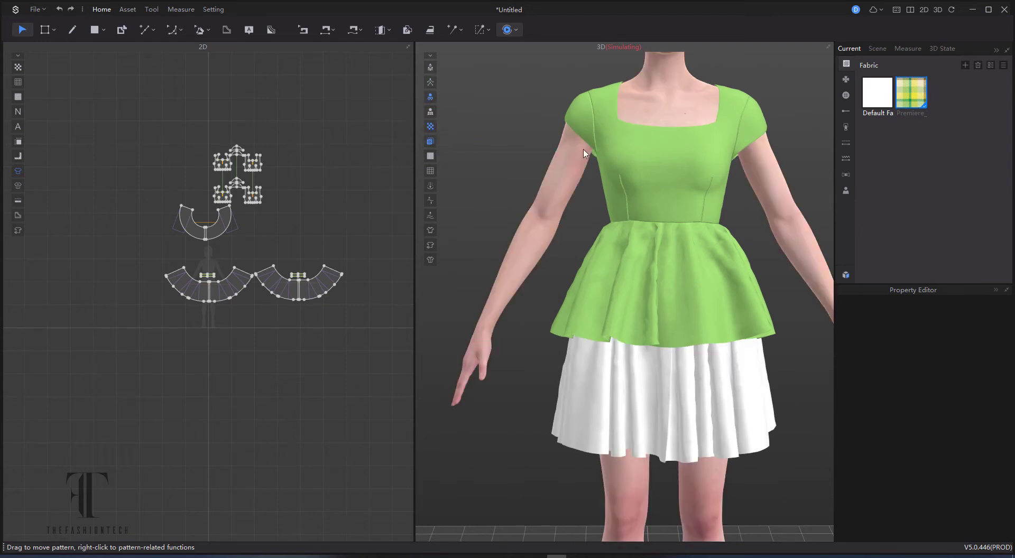
# Select the back flared panels and turn on the fabric texture display in the 2D pattern view.
pyautogui.click(325, 273)
pyautogui.scroll(-4, 706, 218)
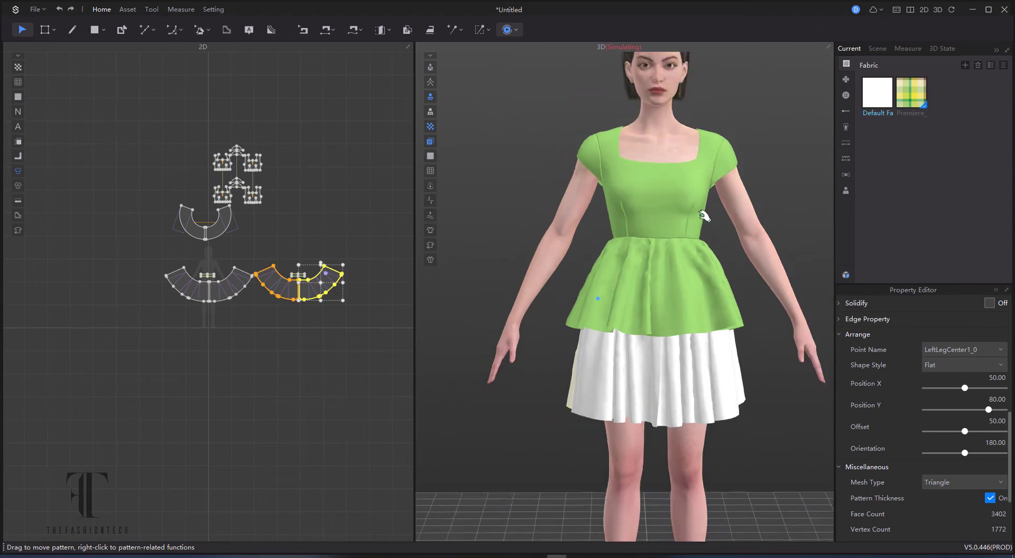
pyautogui.moveTo(689, 185); pyautogui.dragTo(742, 188, button='right')
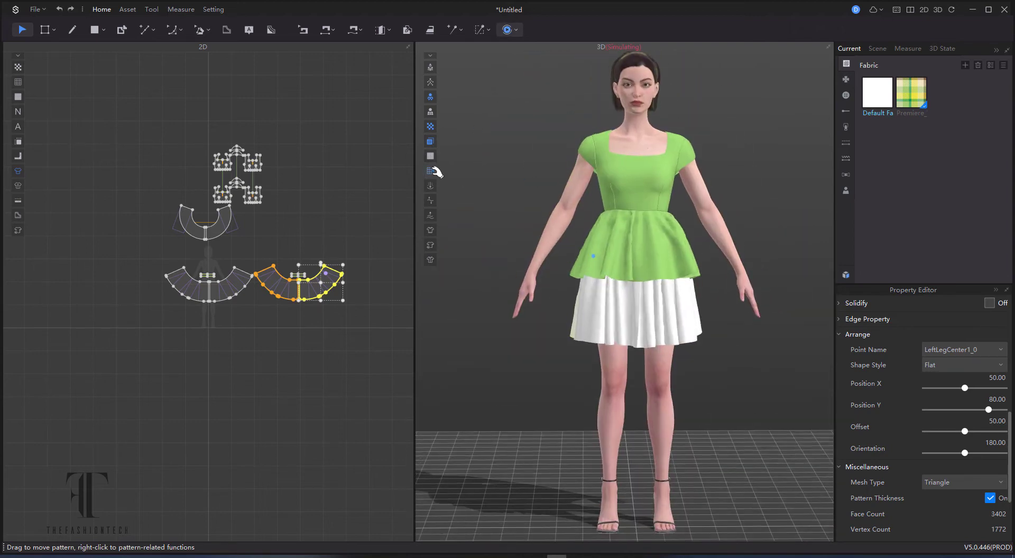
pyautogui.press('space')
pyautogui.click(19, 98)
pyautogui.click(18, 68)
pyautogui.scroll(3, 271, 177)
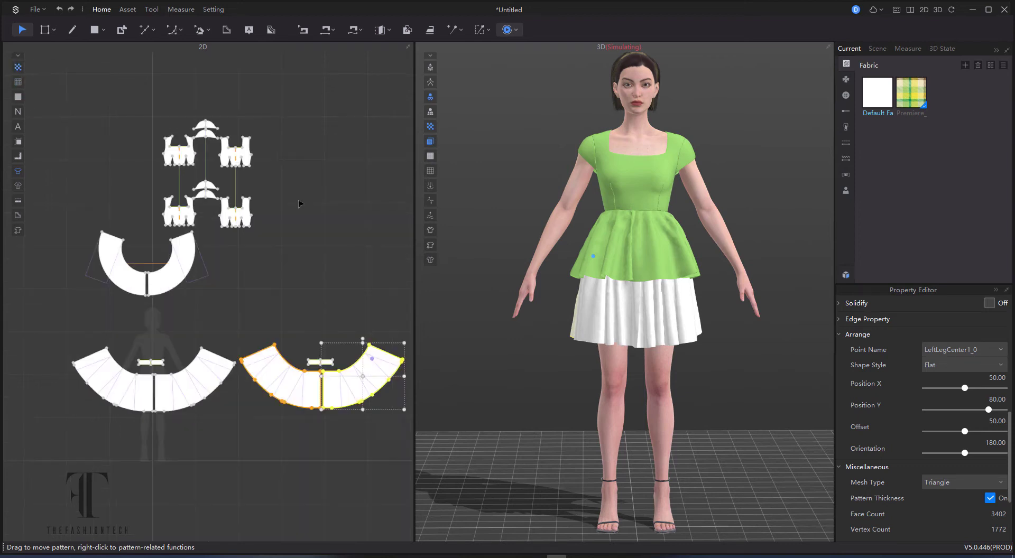
# Apply the plaid fabric to the back and front flared panels.
pyautogui.moveTo(910, 92); pyautogui.dragTo(471, 272)
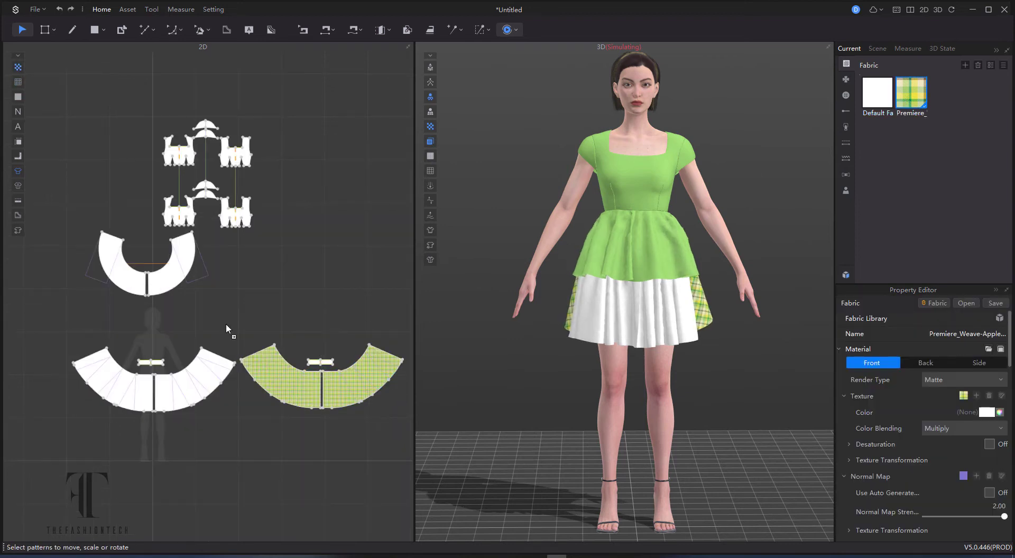
pyautogui.moveTo(226, 327); pyautogui.dragTo(175, 380)
pyautogui.scroll(2, 89, 232)
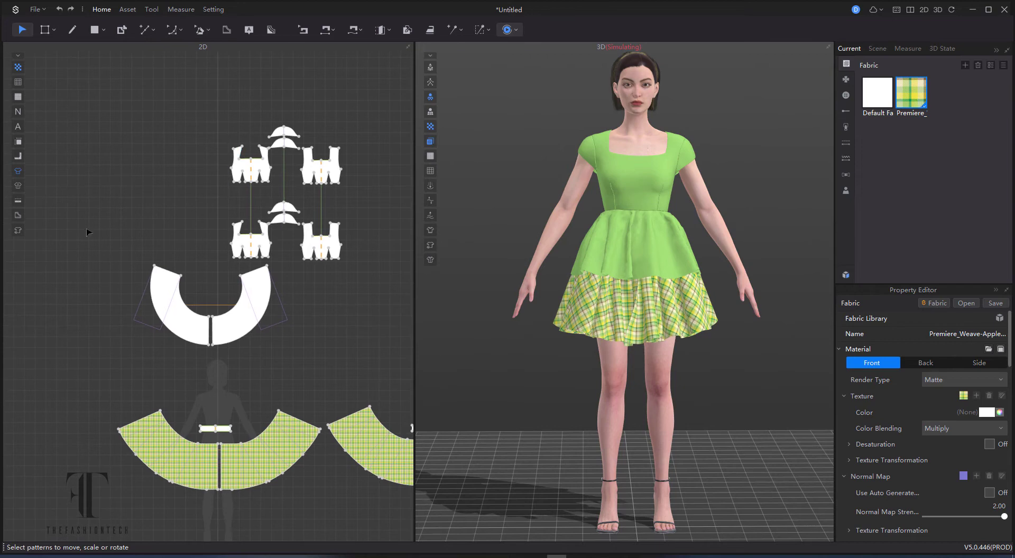
# Apply the plaid fabric to the short skirt, the bodice and sleeve pieces and their lining copies, and simulate the dress.
pyautogui.moveTo(87, 233); pyautogui.dragTo(349, 365)
pyautogui.rightClick(908, 101)
pyautogui.click(907, 137)
pyautogui.moveTo(168, 116); pyautogui.dragTo(391, 234)
pyautogui.rightClick(907, 90)
pyautogui.click(925, 124)
pyautogui.click(375, 172)
pyautogui.press('space')
pyautogui.moveTo(703, 194); pyautogui.dragTo(441, 237, button='right')
pyautogui.press('space')
# Open the animation timeline, add the HighHeel_Animation01 movement to the avatar, and scale the timeline to show the whole clip.
pyautogui.click(805, 526)
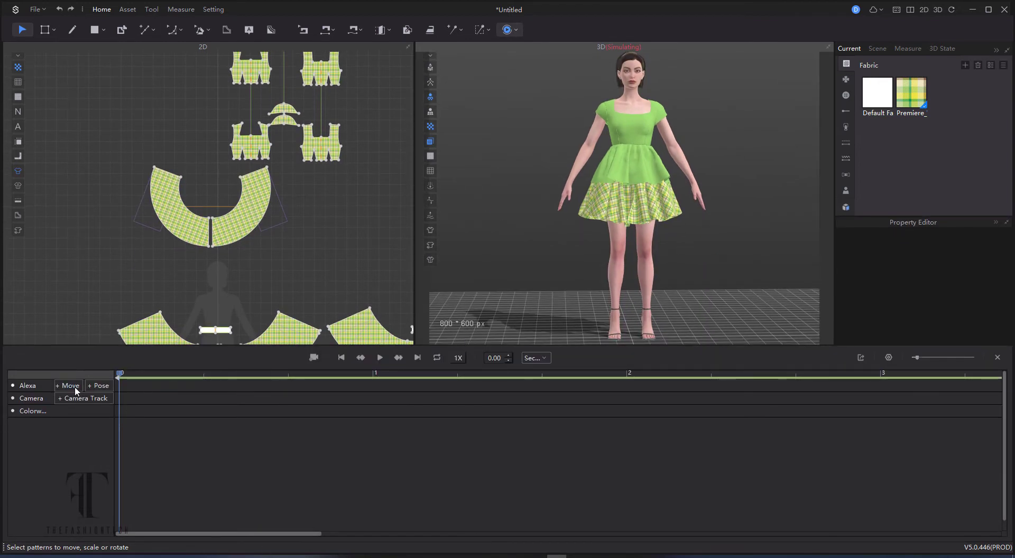
pyautogui.click(69, 385)
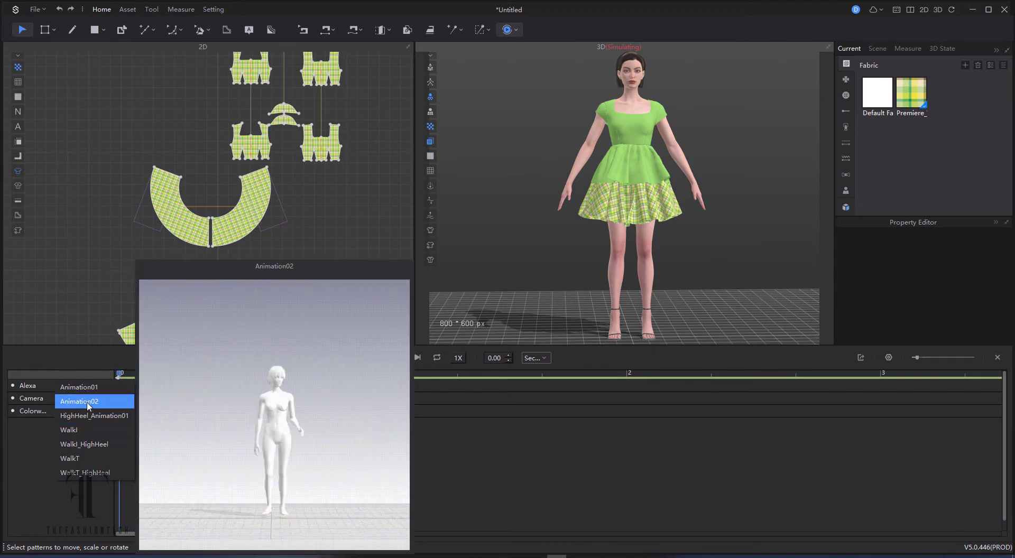
pyautogui.click(101, 420)
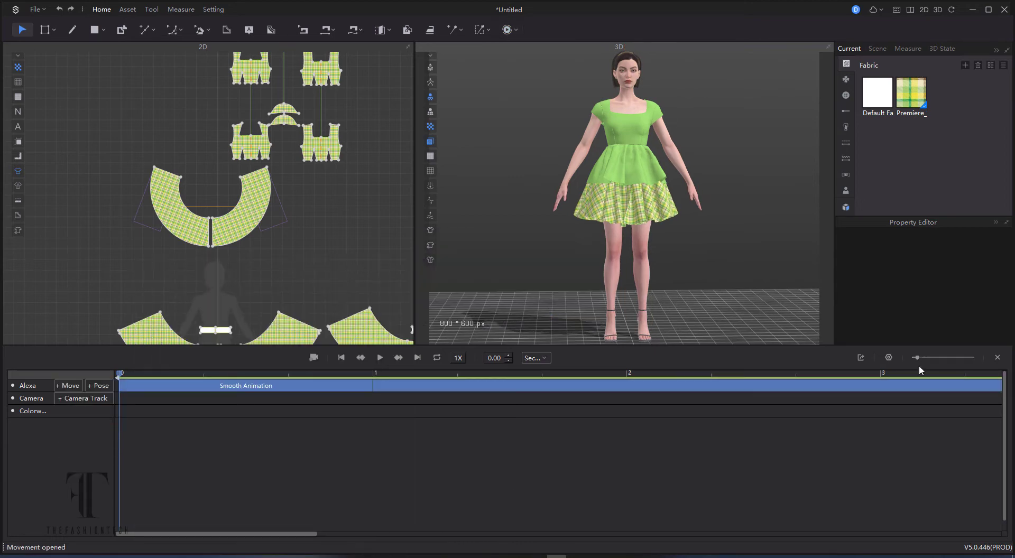
pyautogui.moveTo(928, 357); pyautogui.dragTo(948, 358)
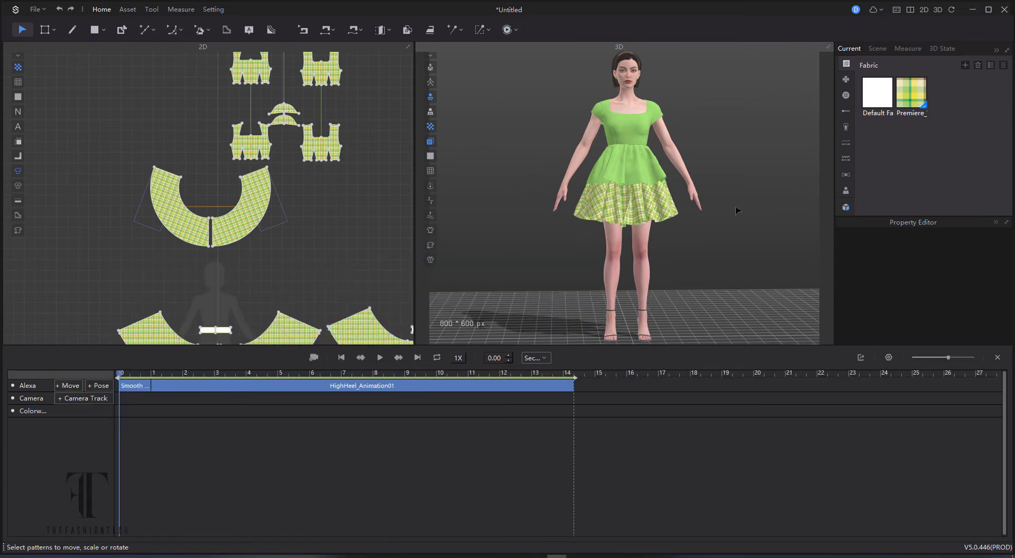
# Shrink the timeline area to enlarge the 3D view and start recording the garment simulation with the movement.
pyautogui.moveTo(656, 348); pyautogui.dragTo(660, 448)
pyautogui.click(314, 461)
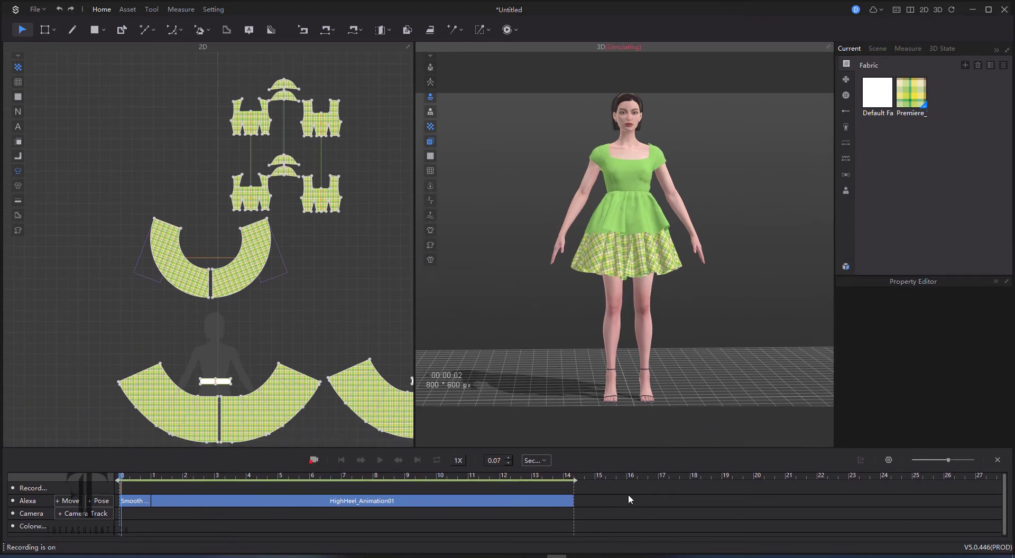
pyautogui.click(654, 556)
pyautogui.moveTo(864, 388); pyautogui.dragTo(1002, 391)
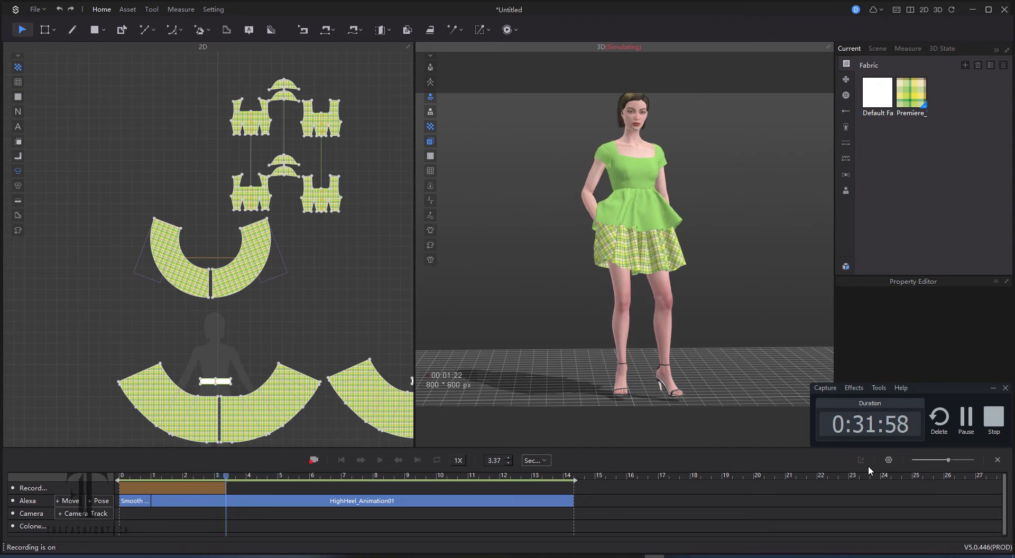
# Tug the flared plaid tier into place while the animation records, viewing the dress from the side and front.
pyautogui.click(631, 266)
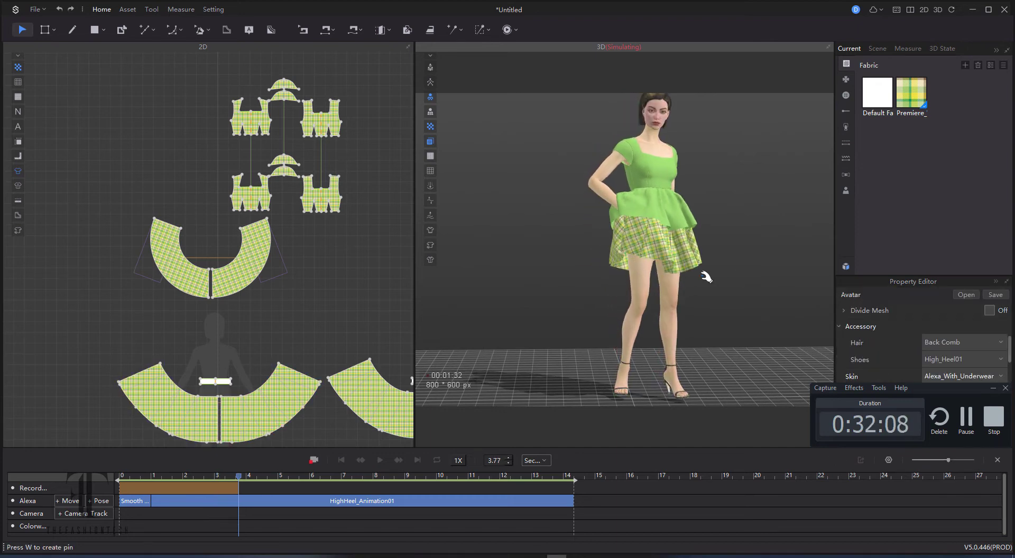
pyautogui.click(739, 274)
pyautogui.moveTo(738, 274); pyautogui.dragTo(684, 245, button='right')
pyautogui.moveTo(683, 245); pyautogui.dragTo(744, 269)
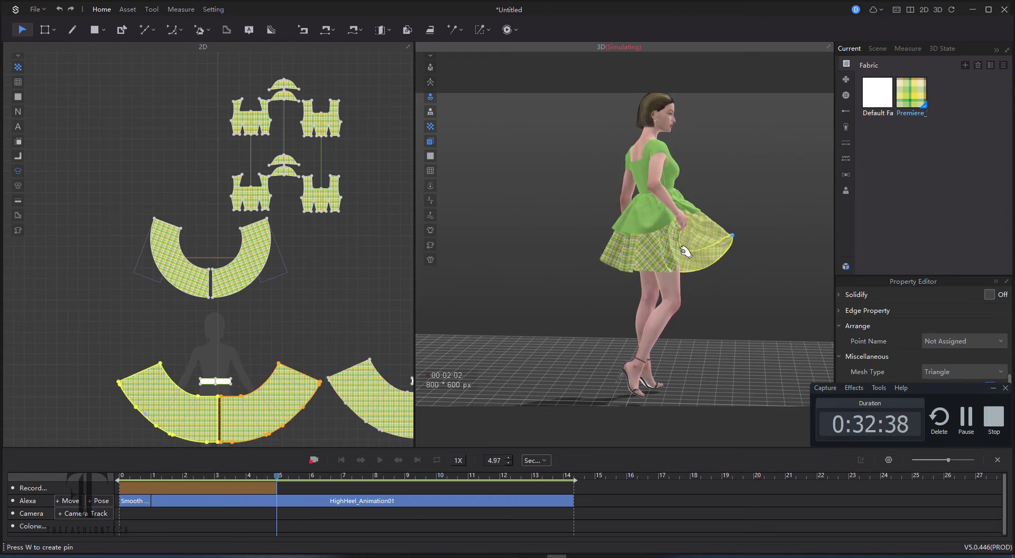
pyautogui.moveTo(683, 246); pyautogui.dragTo(702, 269)
pyautogui.click(753, 267)
pyautogui.moveTo(753, 267); pyautogui.dragTo(698, 275, button='right')
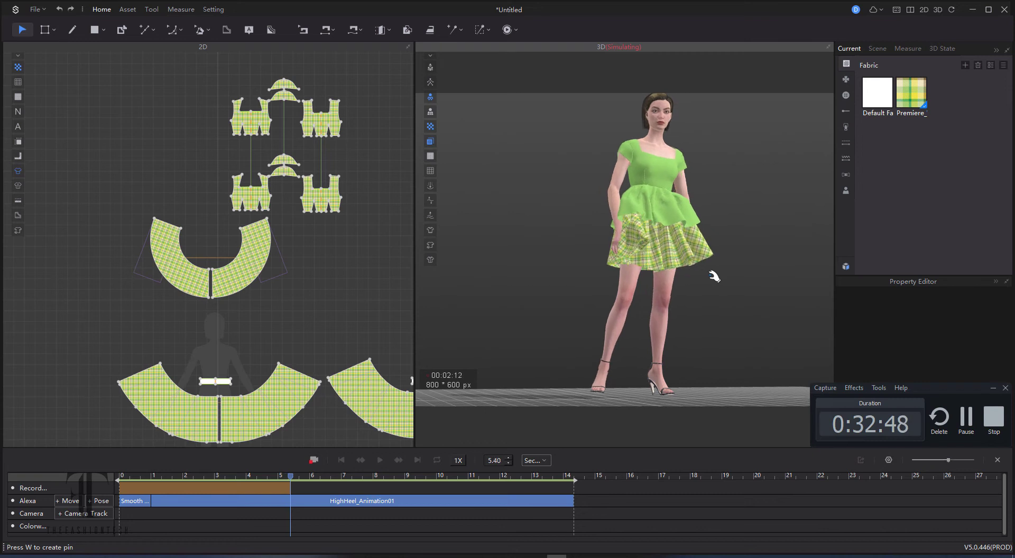
pyautogui.click(628, 253)
pyautogui.click(736, 245)
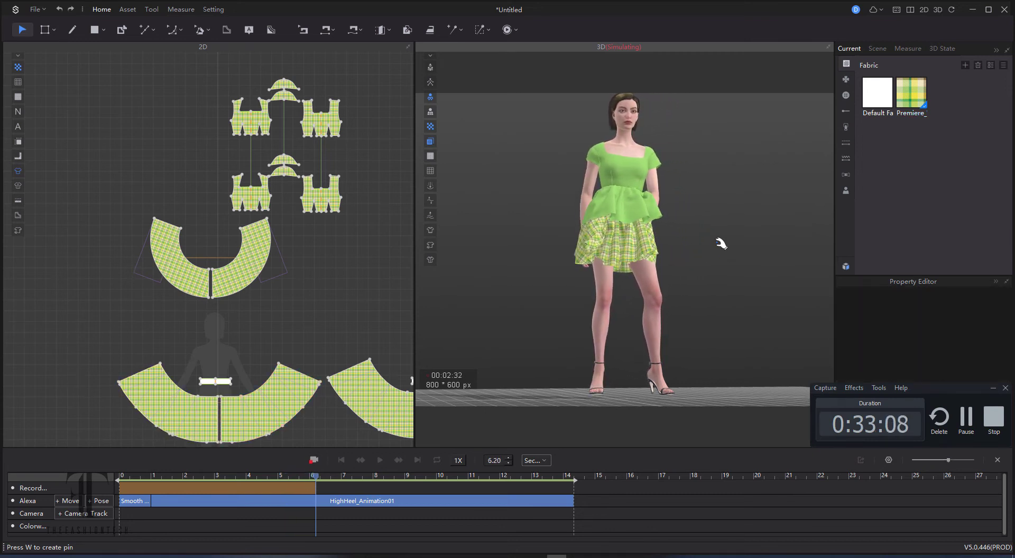
# Watch the simulated dress from several angles while the walking animation finishes recording.
pyautogui.moveTo(740, 249); pyautogui.dragTo(713, 263, button='right')
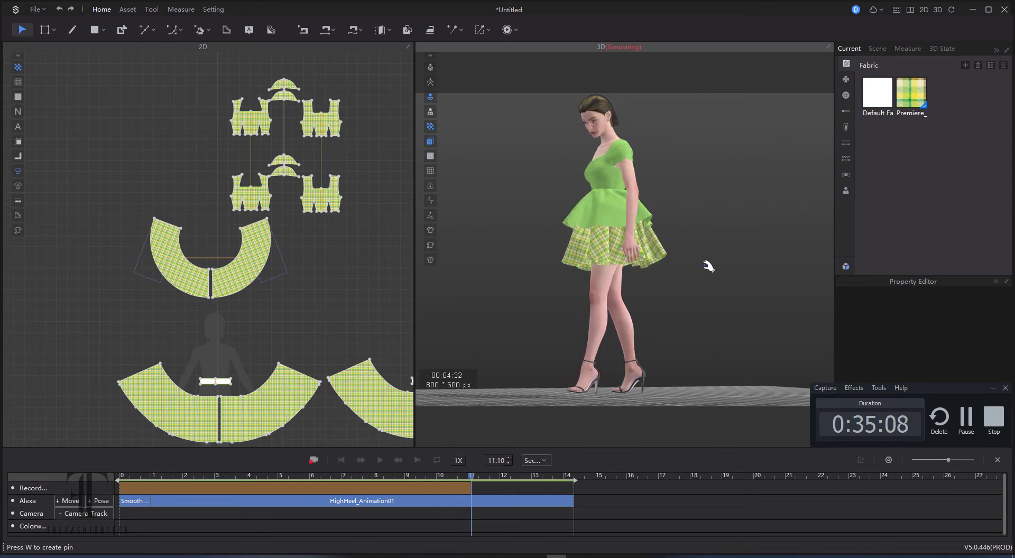
pyautogui.moveTo(679, 229); pyautogui.dragTo(769, 223, button='right')
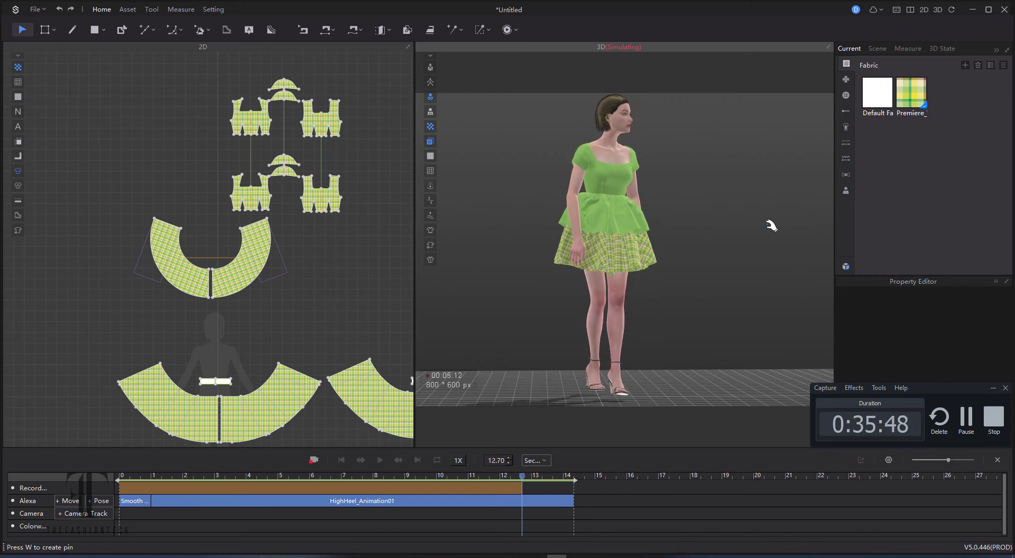
pyautogui.moveTo(771, 225); pyautogui.dragTo(650, 301, button='right')
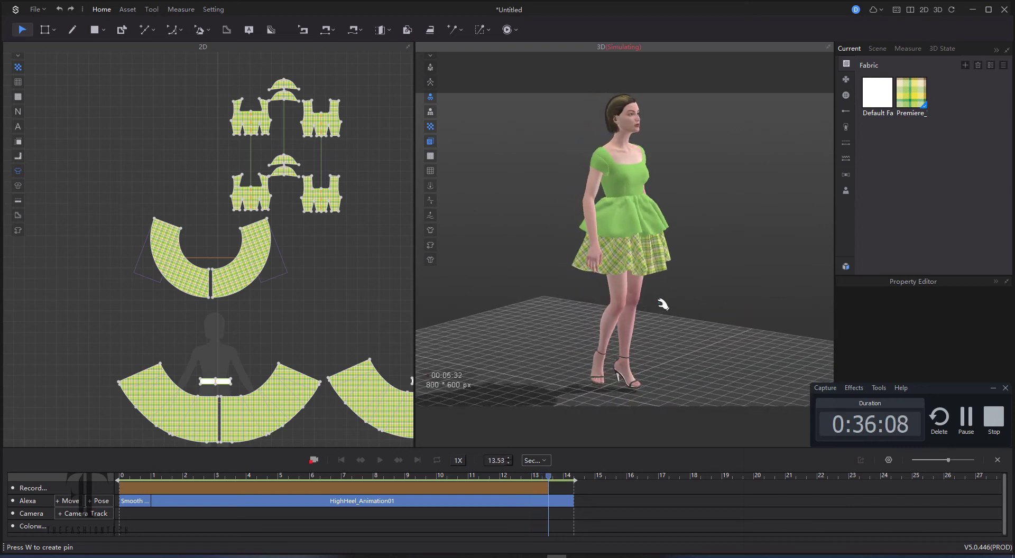
pyautogui.scroll(2, 690, 264)
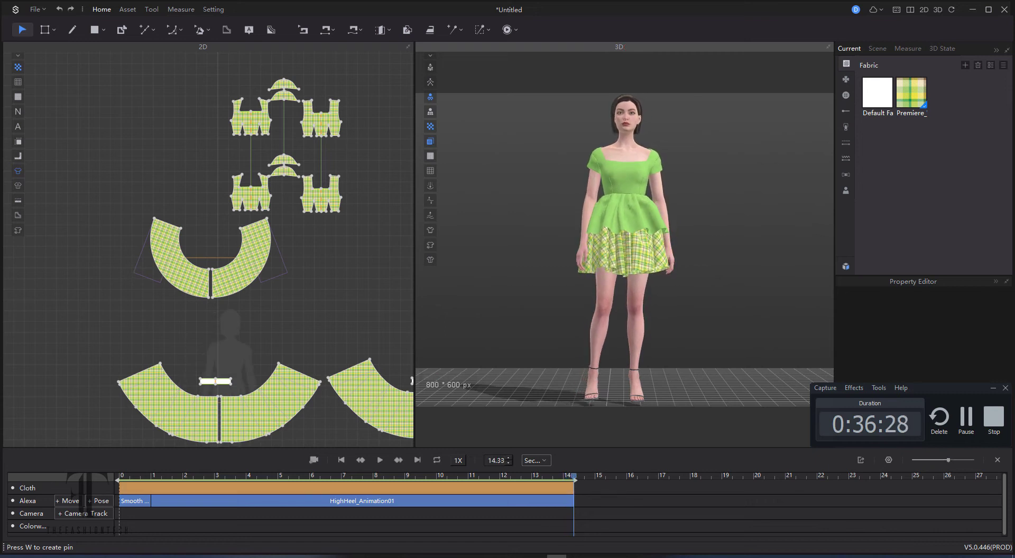
# Play back the recorded animation from the start and stop it on the front-facing pose at 2.20 seconds.
pyautogui.click(341, 460)
pyautogui.click(379, 460)
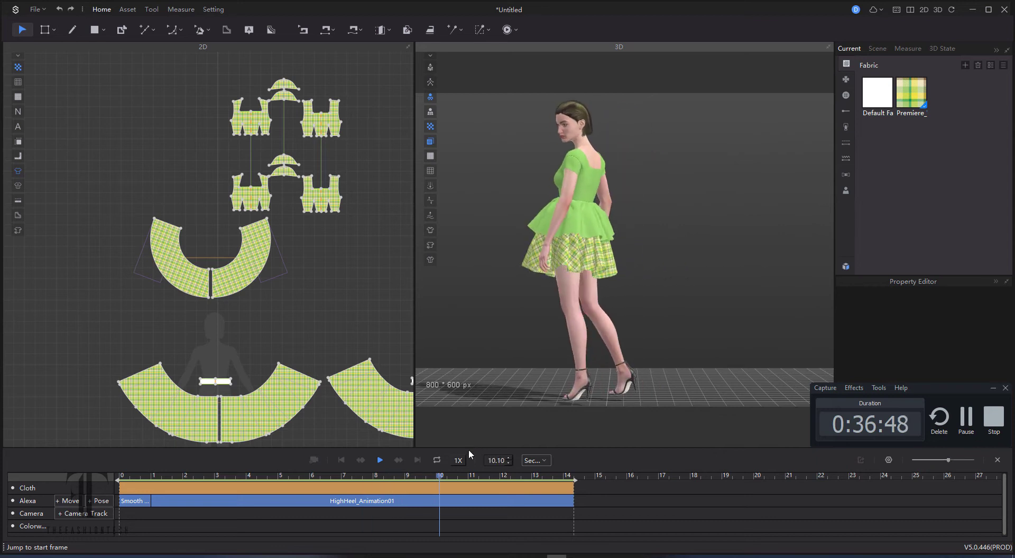
pyautogui.click(313, 459)
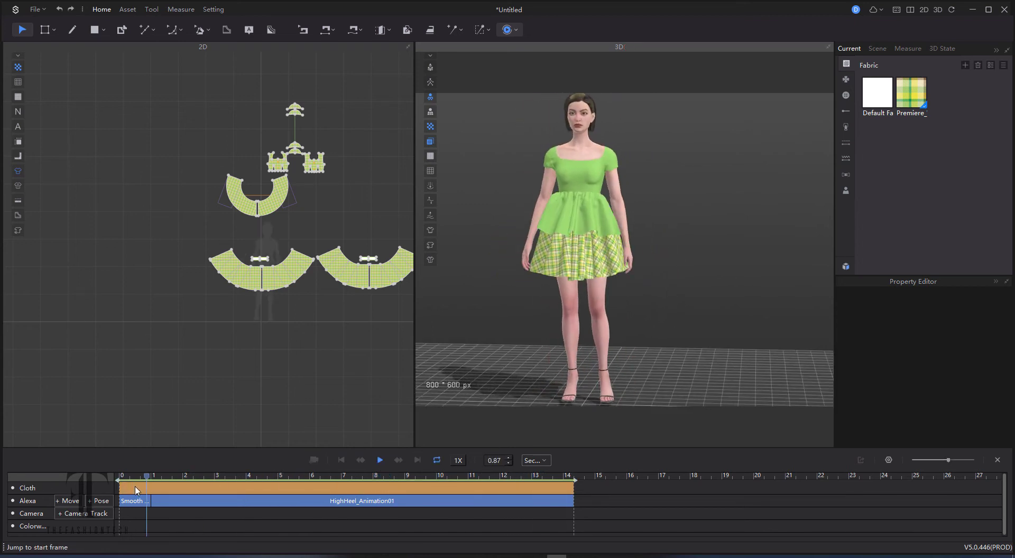
pyautogui.click(380, 460)
pyautogui.moveTo(211, 477); pyautogui.dragTo(189, 477)
# Examine the avatar's context commands, its properties in an enlarged property area, and its timeline track options.
pyautogui.rightClick(581, 113)
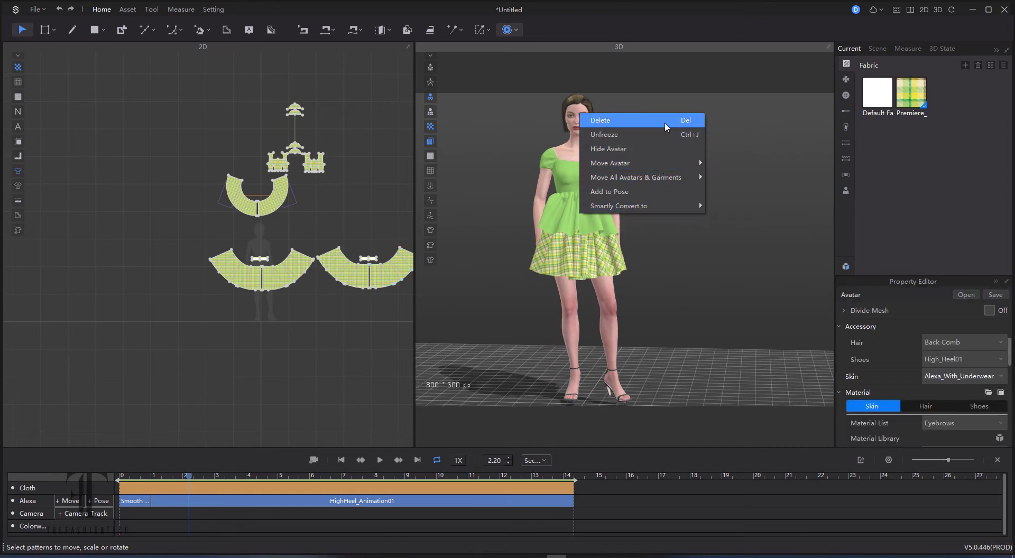
pyautogui.click(900, 203)
pyautogui.click(160, 13)
pyautogui.rightClick(581, 158)
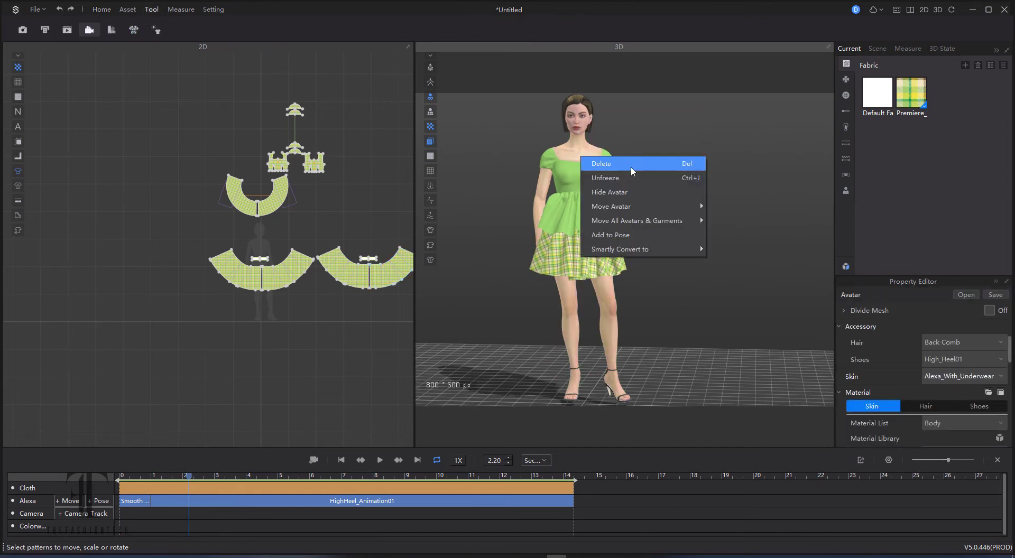
pyautogui.moveTo(684, 226)
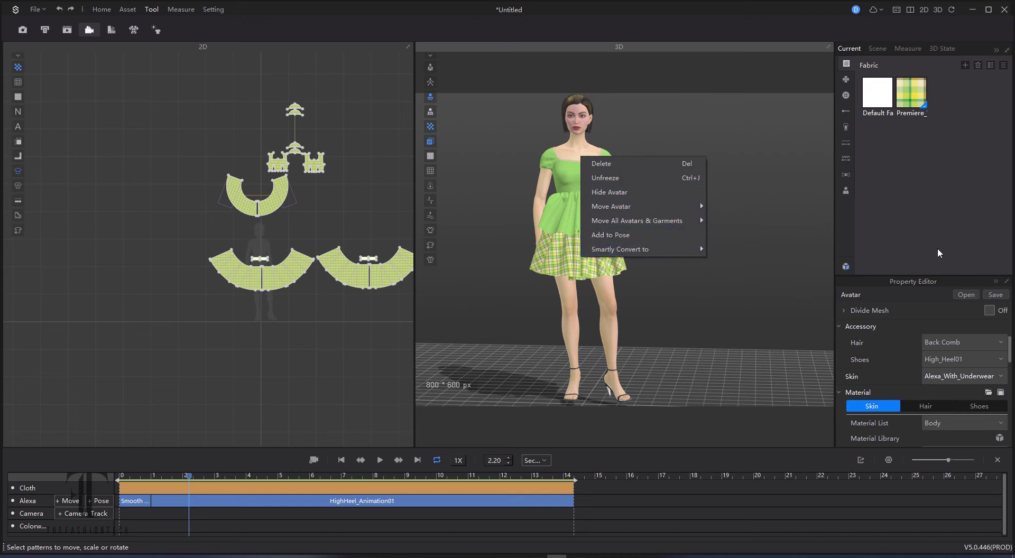
pyautogui.click(888, 273)
pyautogui.click(583, 150)
pyautogui.moveTo(938, 275); pyautogui.dragTo(974, 163)
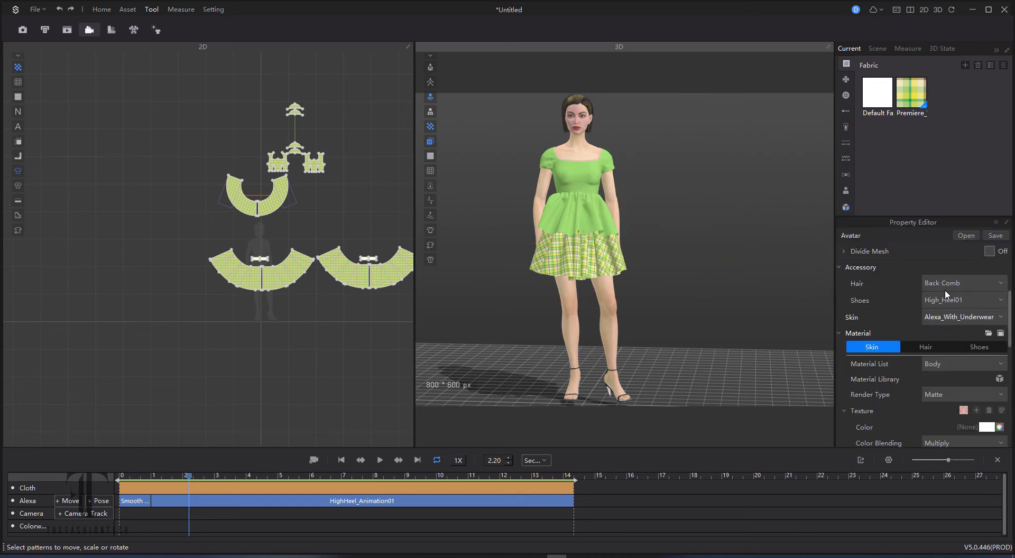
pyautogui.scroll(-3, 910, 319)
pyautogui.scroll(-5, 910, 323)
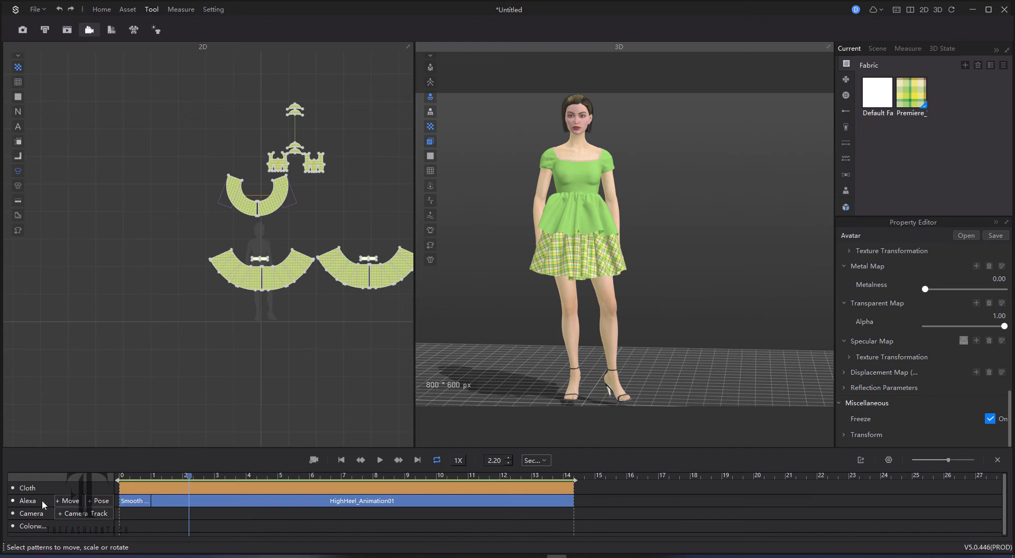
pyautogui.click(68, 503)
pyautogui.click(42, 505)
pyautogui.click(98, 505)
pyautogui.click(756, 427)
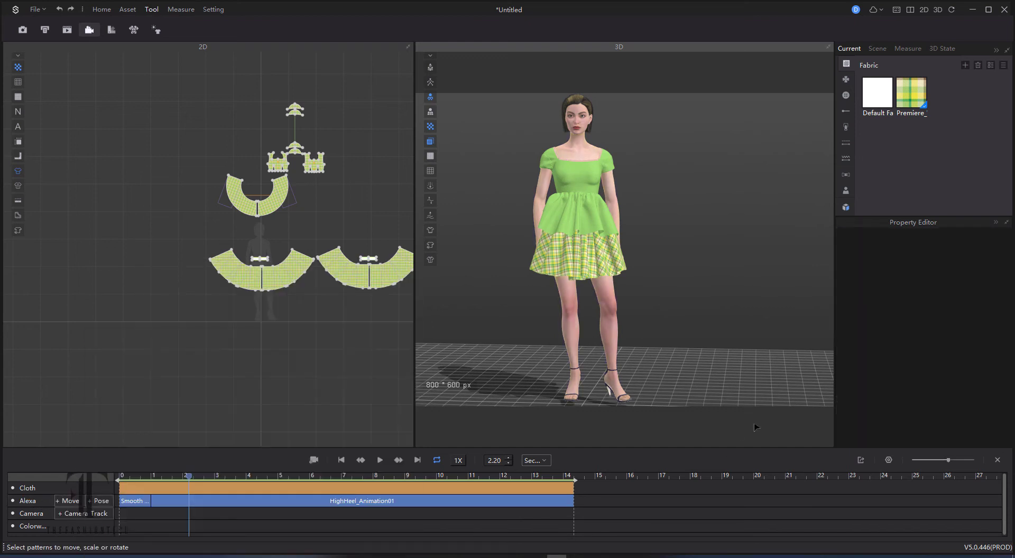
pyautogui.click(581, 112)
pyautogui.moveTo(700, 271); pyautogui.dragTo(776, 272, button='middle')
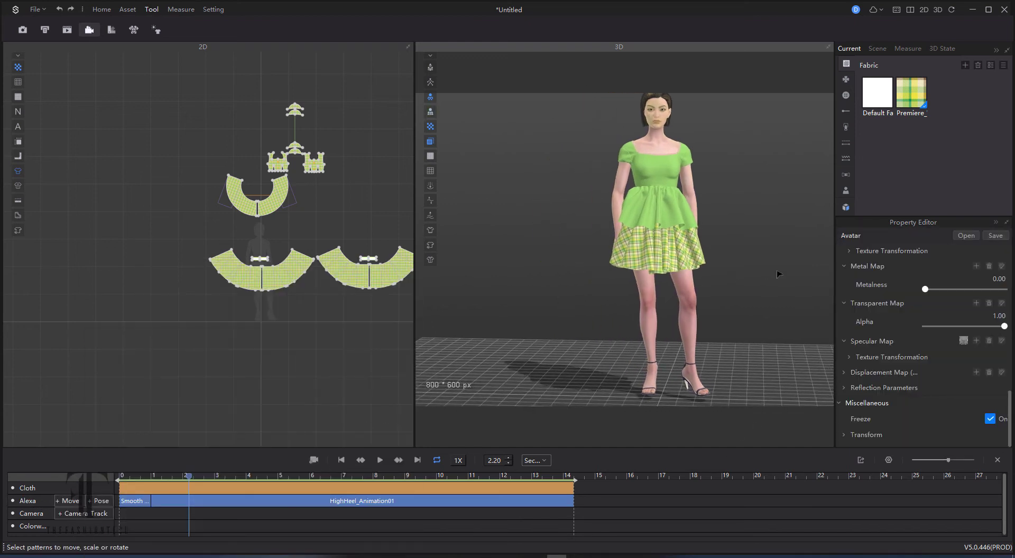
pyautogui.click(776, 272)
# Load the Kerbside.ssc scene from the scenes in the resource library.
pyautogui.click(846, 208)
pyautogui.click(369, 262)
pyautogui.moveTo(564, 272)
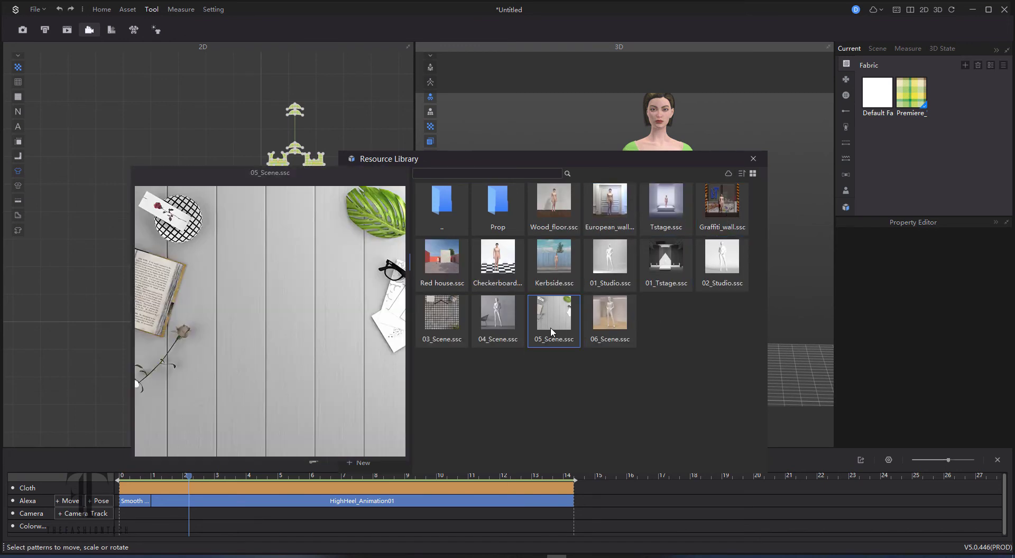
pyautogui.moveTo(548, 213)
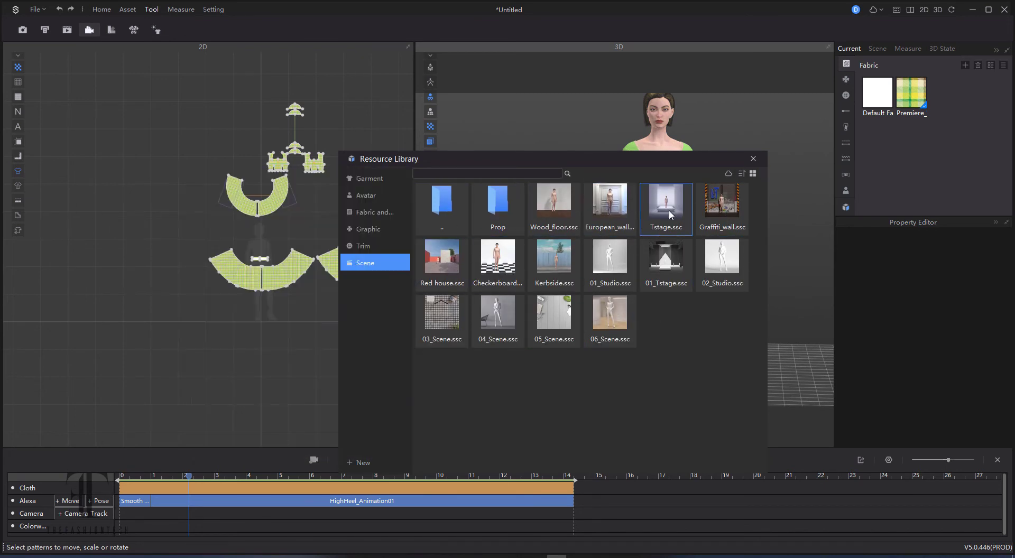
pyautogui.doubleClick(554, 259)
pyautogui.click(522, 356)
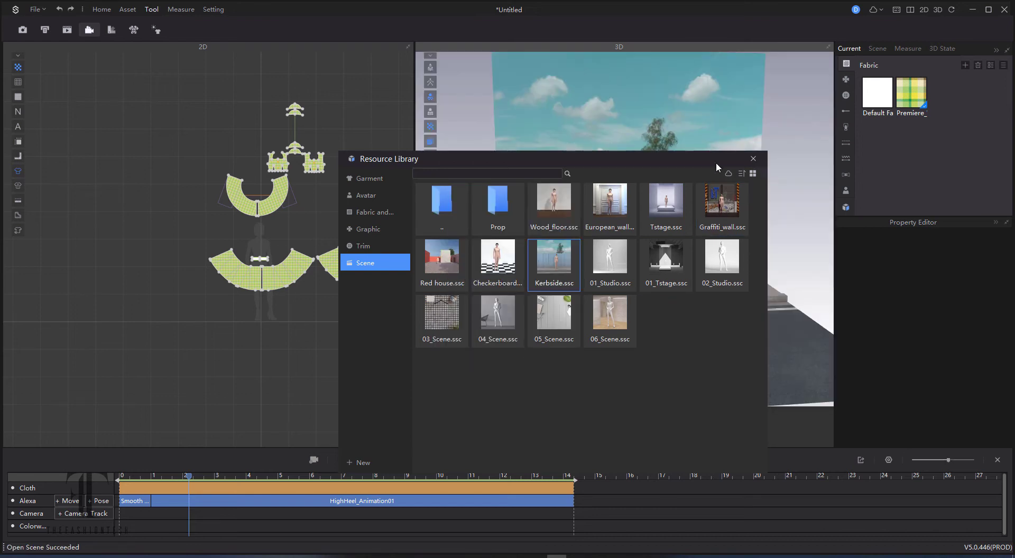
pyautogui.click(754, 158)
# Move all avatars and garments to the ground of the kerbside scene.
pyautogui.scroll(5, 738, 235)
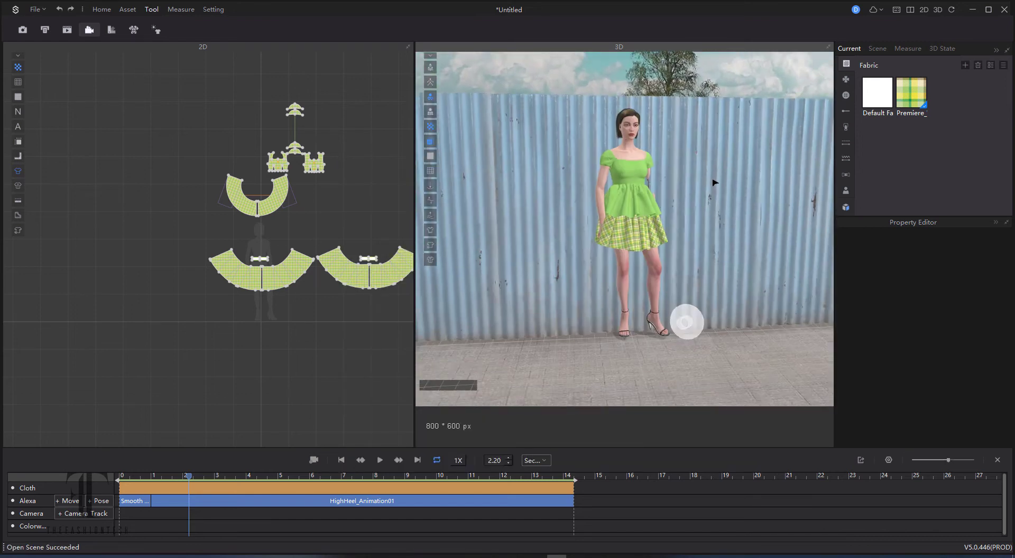
pyautogui.moveTo(714, 182); pyautogui.dragTo(698, 195, button='right')
pyautogui.click(742, 239)
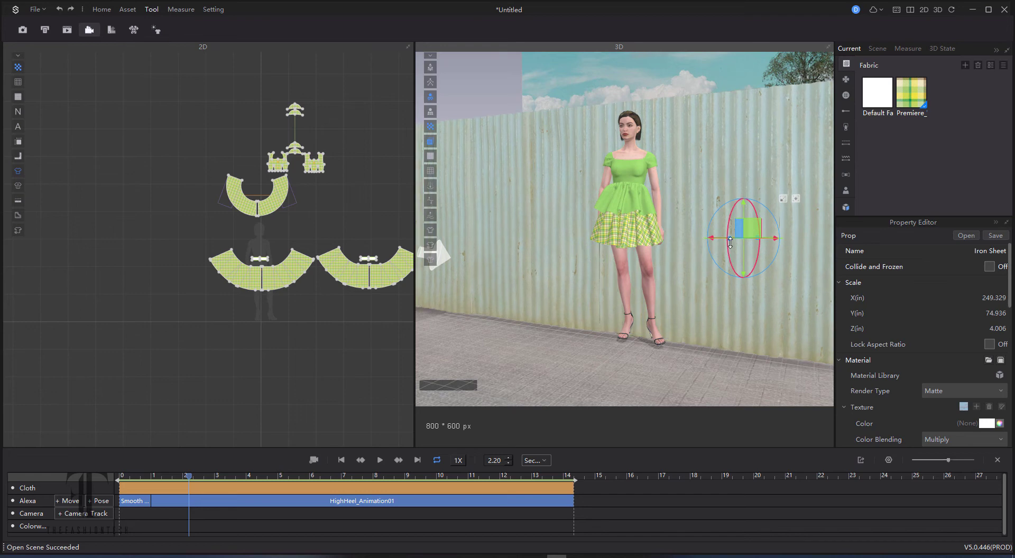
pyautogui.rightClick(650, 270)
pyautogui.moveTo(712, 337)
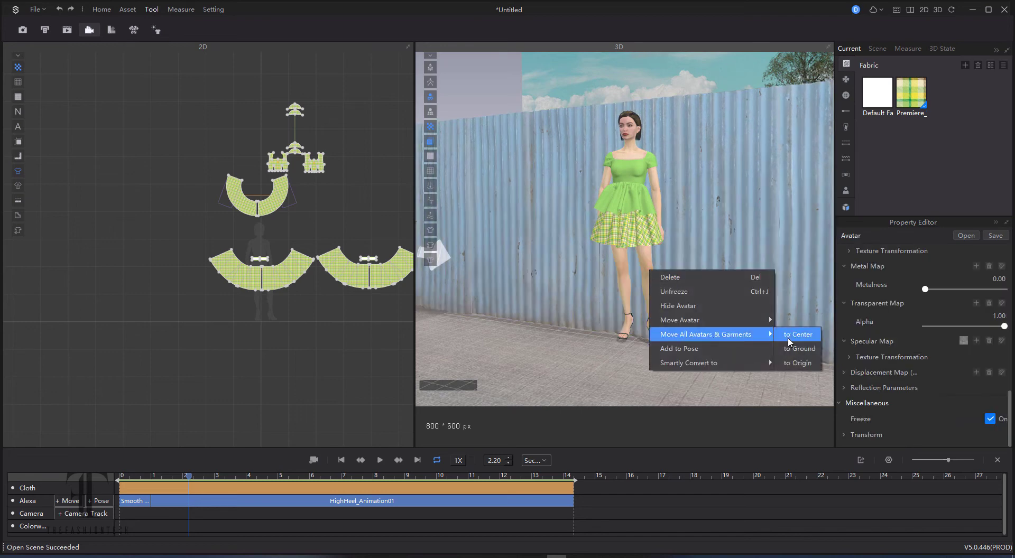
pyautogui.click(788, 349)
# Slide the corrugated iron sheet wall back, away from the avatar, working from an overhead view.
pyautogui.click(731, 297)
pyautogui.click(682, 369)
pyautogui.moveTo(682, 369); pyautogui.dragTo(636, 360, button='right')
pyautogui.moveTo(636, 360); pyautogui.dragTo(530, 349, button='middle')
pyautogui.scroll(-4, 530, 349)
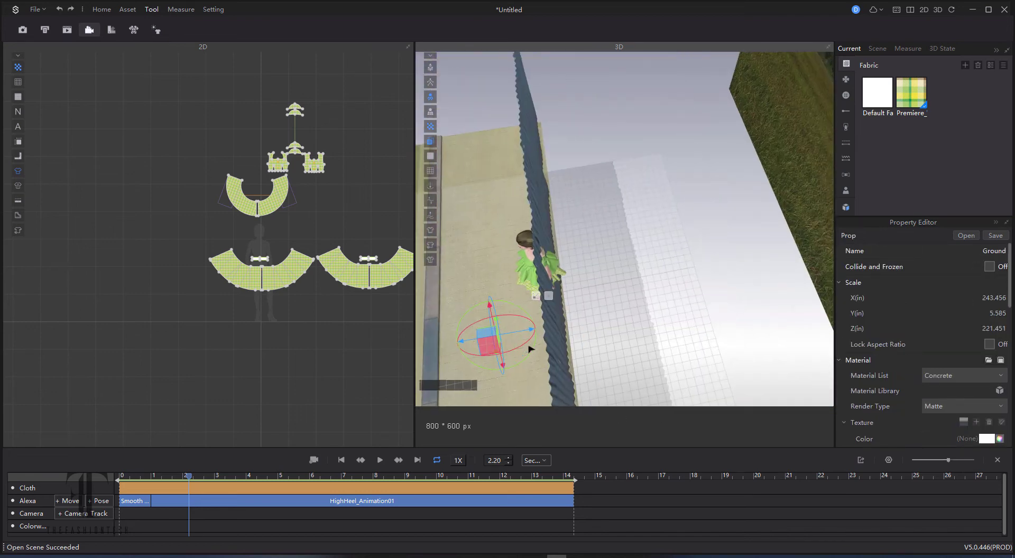
pyautogui.click(558, 310)
pyautogui.moveTo(581, 307); pyautogui.dragTo(634, 308)
# Shift the Ground prop toward the iron sheet wall and fine-tune its position under the avatar.
pyautogui.click(494, 185)
pyautogui.moveTo(546, 183); pyautogui.dragTo(561, 180)
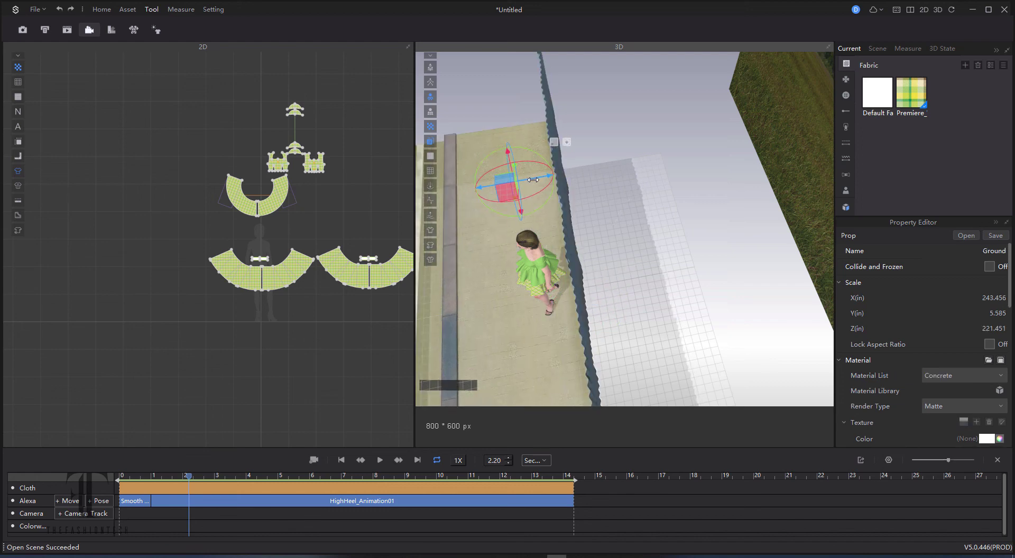
pyautogui.click(660, 196)
pyautogui.moveTo(661, 197); pyautogui.dragTo(761, 206, button='right')
pyautogui.click(577, 380)
pyautogui.moveTo(576, 380); pyautogui.dragTo(579, 372)
pyautogui.moveTo(634, 364); pyautogui.dragTo(790, 285, button='right')
pyautogui.scroll(4, 762, 279)
pyautogui.moveTo(762, 275); pyautogui.dragTo(768, 184, button='middle')
pyautogui.moveTo(768, 184); pyautogui.dragTo(769, 179, button='right')
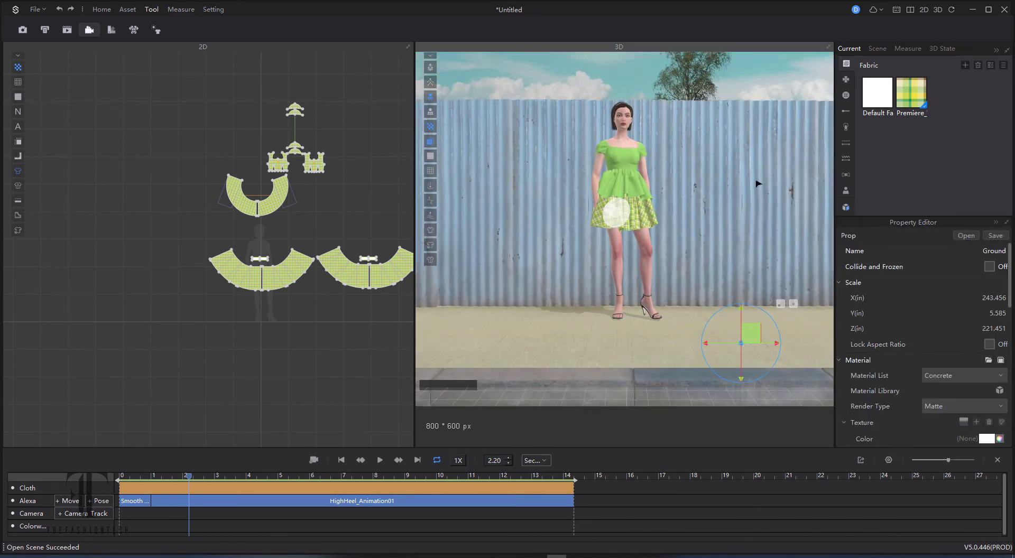
# Frame the avatar from the front and start a synced photo rendering of the scene.
pyautogui.scroll(2, 755, 182)
pyautogui.moveTo(755, 181); pyautogui.dragTo(752, 202, button='middle')
pyautogui.scroll(1, 752, 202)
pyautogui.click(66, 30)
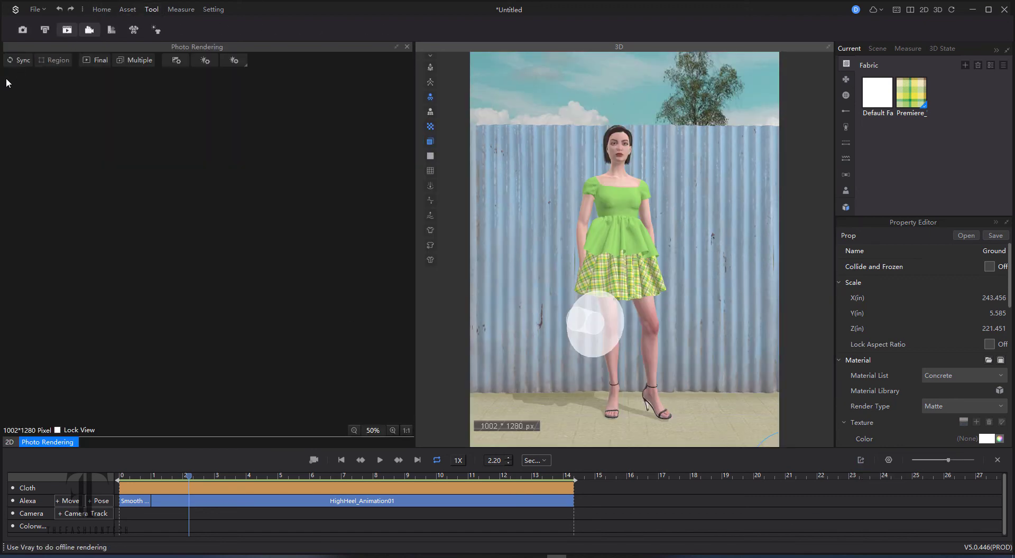
pyautogui.click(20, 61)
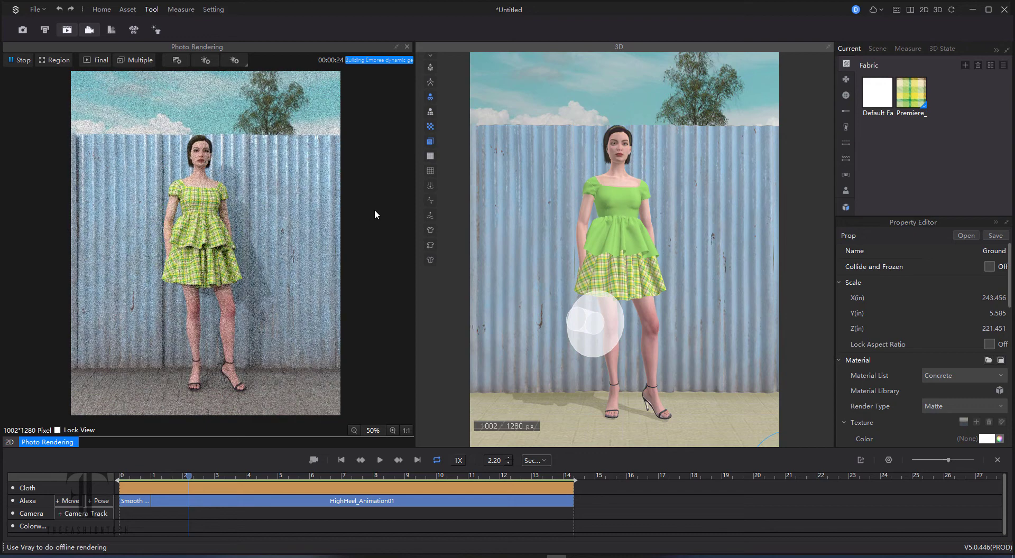
# Reframe the avatar with more wall and ground around her and restart the synced photo rendering.
pyautogui.scroll(2, 630, 195)
pyautogui.moveTo(655, 185); pyautogui.dragTo(666, 155, button='middle')
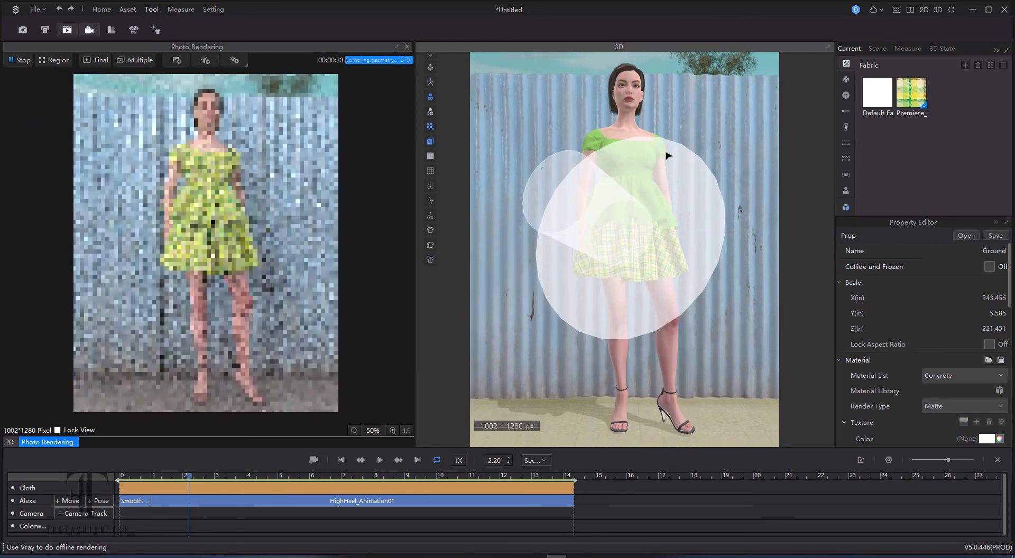
pyautogui.click(725, 193)
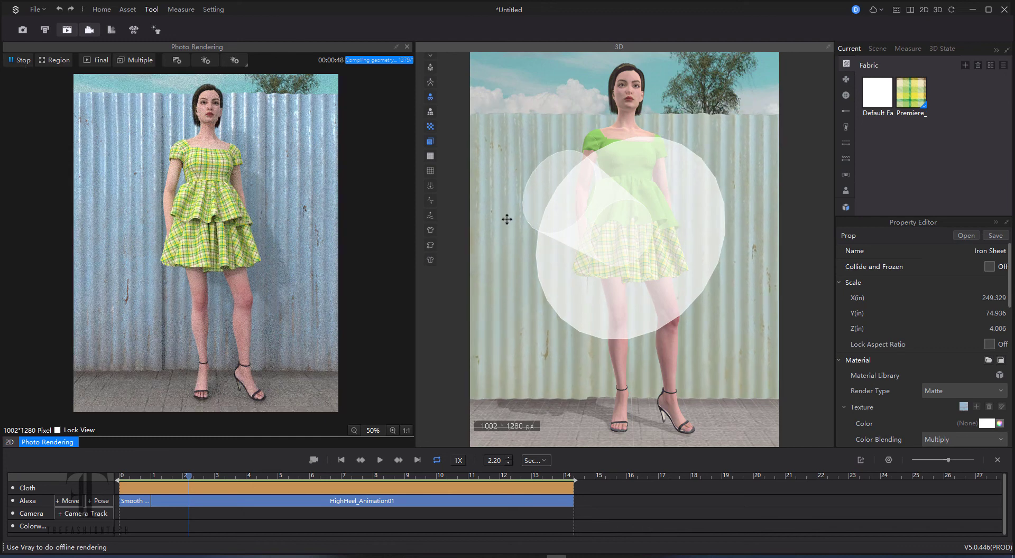
pyautogui.click(716, 426)
pyautogui.scroll(-3, 714, 426)
pyautogui.click(21, 63)
pyautogui.click(21, 62)
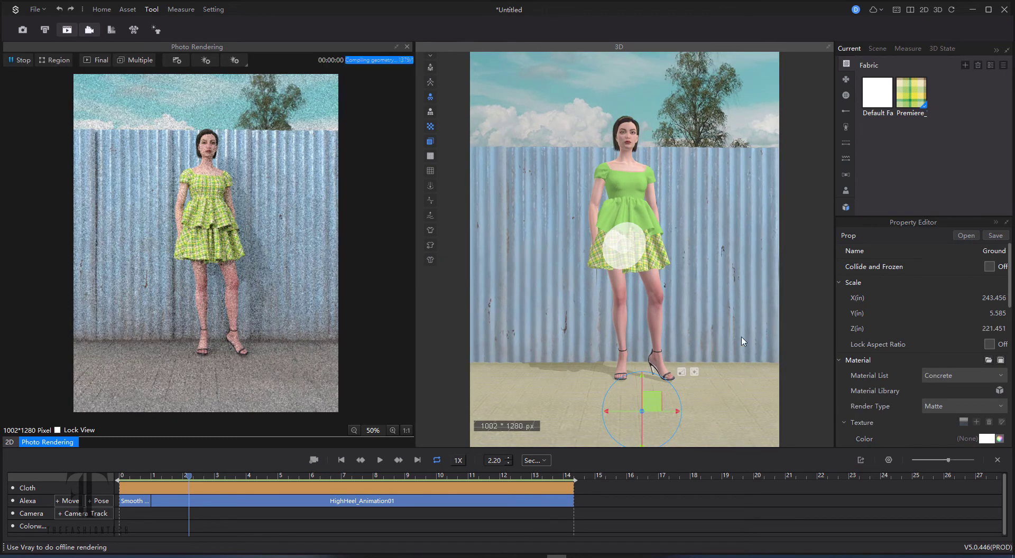
# Frame the avatar more closely at a slight angle and set the animation to the walking pose at 12.37 seconds.
pyautogui.scroll(1, 733, 334)
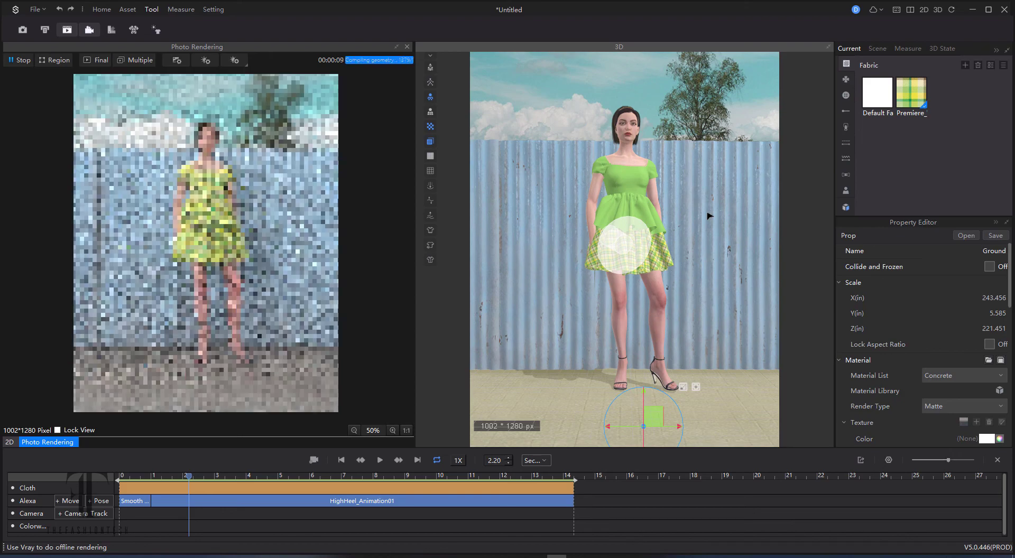
pyautogui.scroll(3, 707, 216)
pyautogui.moveTo(698, 231); pyautogui.dragTo(662, 223, button='right')
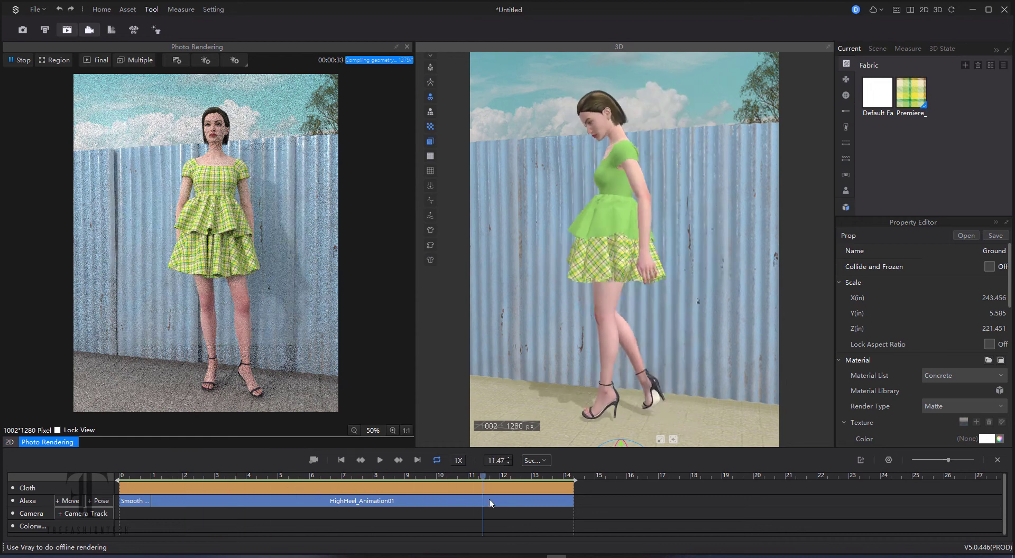
pyautogui.moveTo(561, 486)
pyautogui.mouseDown()
pyautogui.moveTo(575, 478)
pyautogui.moveTo(296, 484)
pyautogui.moveTo(98, 455)
pyautogui.moveTo(232, 489)
pyautogui.moveTo(406, 502)
pyautogui.moveTo(552, 478)
pyautogui.mouseUp()
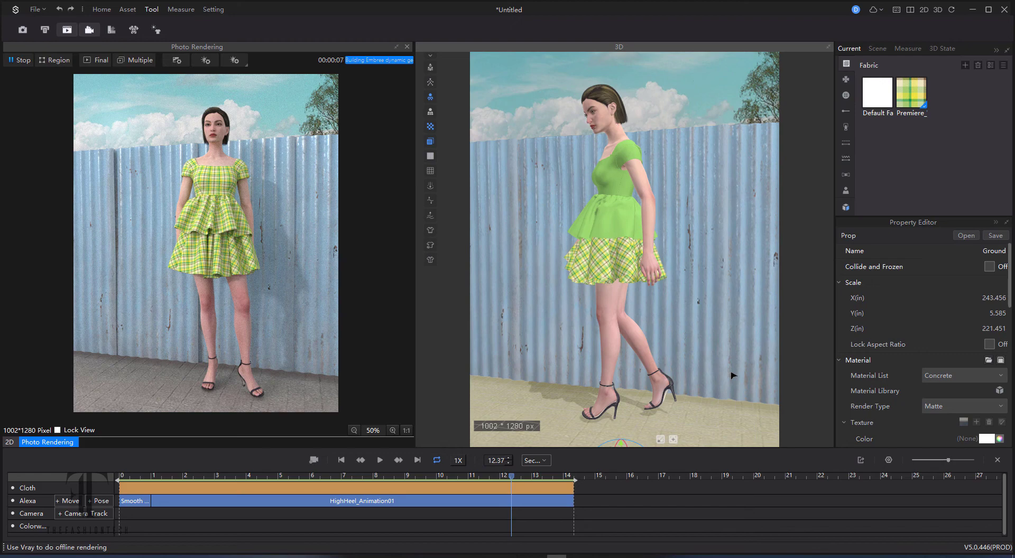
pyautogui.moveTo(620, 428); pyautogui.dragTo(624, 370, button='middle')
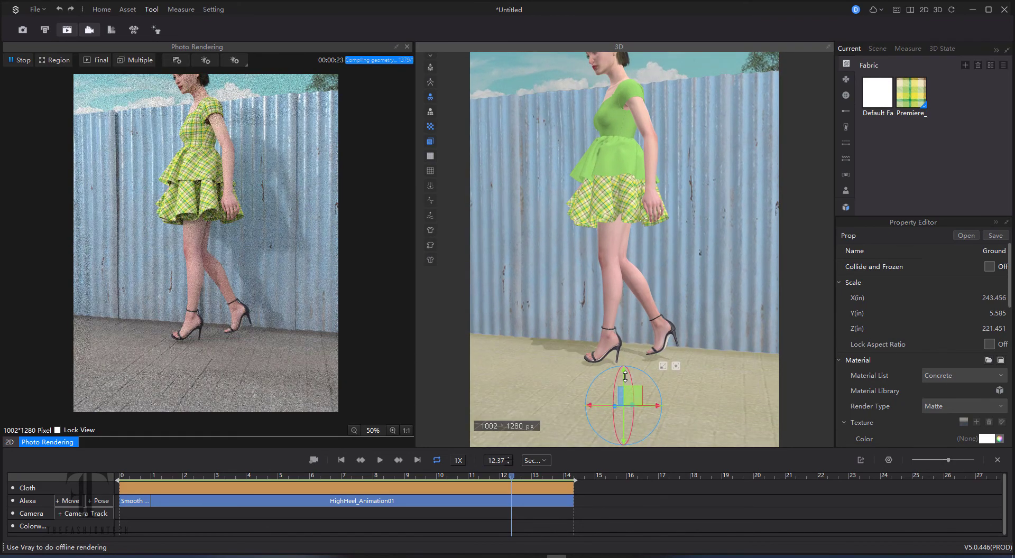
# Restart the synced rendering of the walking pose, enlarge the render to 74%, and frame the full figure.
pyautogui.click(20, 63)
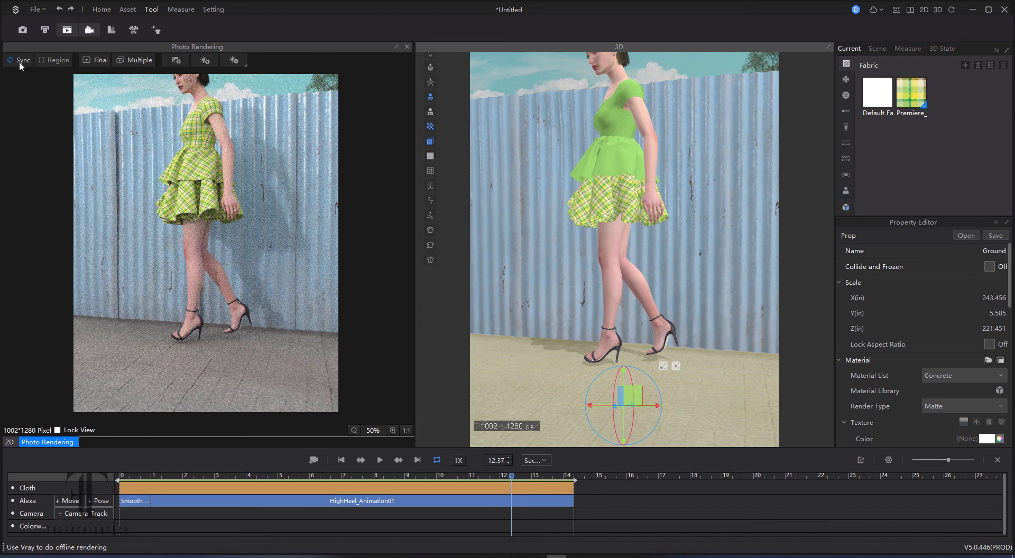
pyautogui.scroll(2, 263, 380)
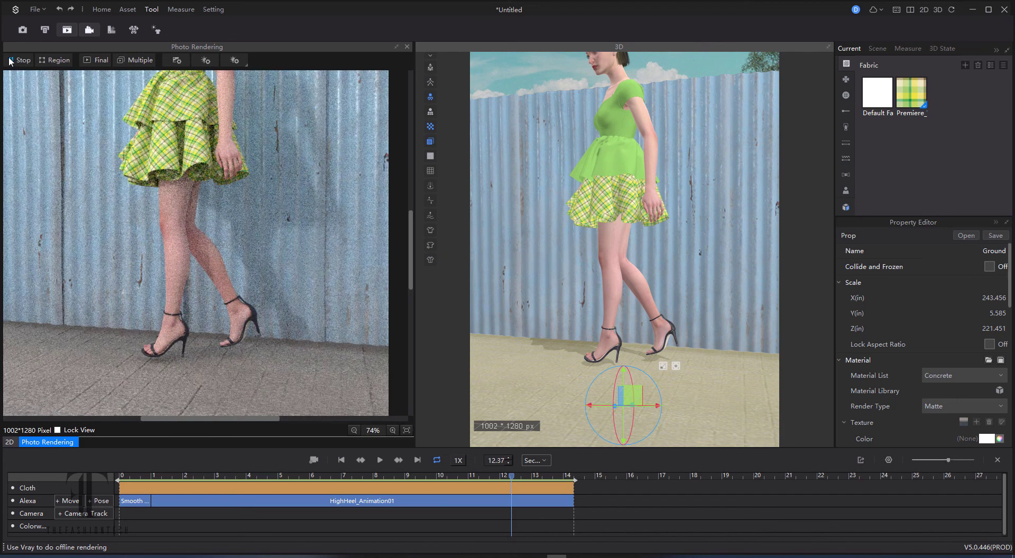
pyautogui.click(11, 60)
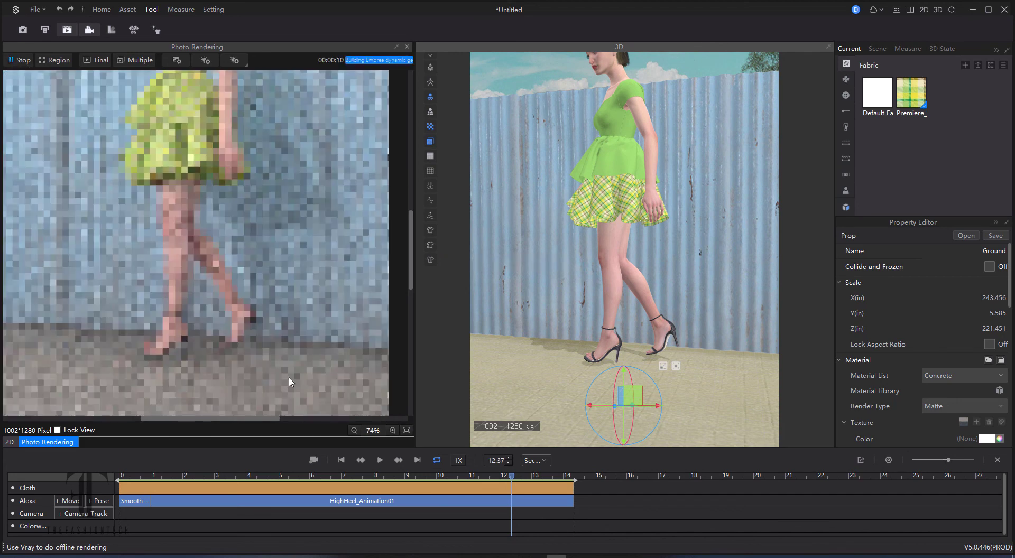
pyautogui.moveTo(542, 257); pyautogui.dragTo(545, 285, button='right')
pyautogui.scroll(-5, 541, 347)
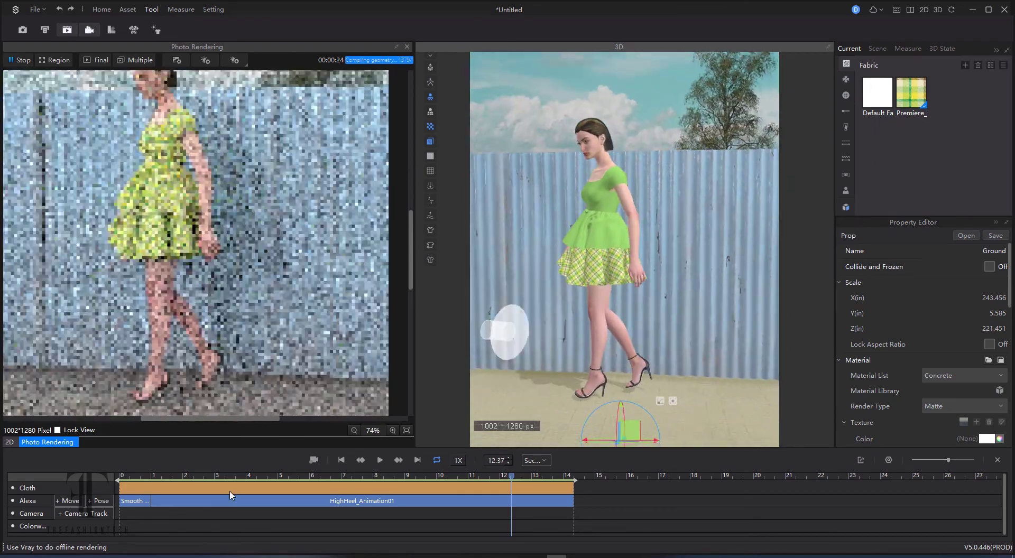
# Review the dress in different poses along the walking animation, through 4.87 and 9.93 to 14.10 seconds, keeping the full figure framed.
pyautogui.click(273, 476)
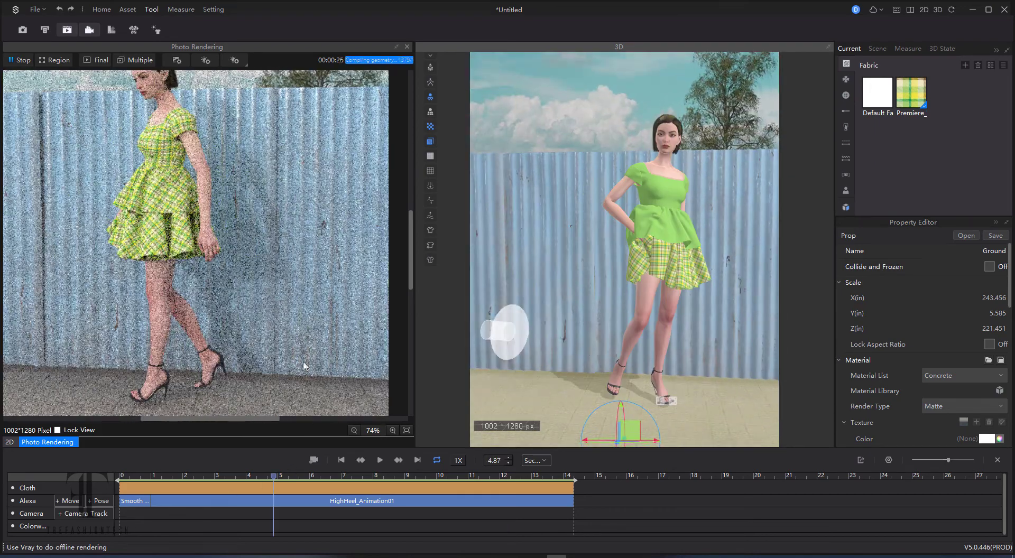
pyautogui.scroll(-3, 302, 361)
pyautogui.scroll(2, 601, 356)
pyautogui.moveTo(600, 356); pyautogui.dragTo(558, 363, button='middle')
pyautogui.scroll(1, 558, 350)
pyautogui.moveTo(347, 476); pyautogui.dragTo(425, 480)
pyautogui.click(236, 479)
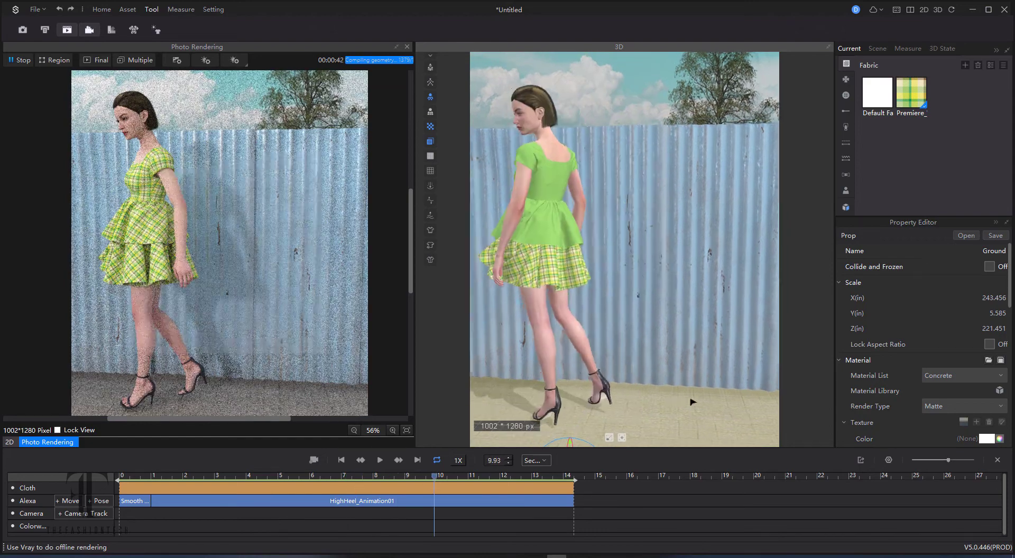
pyautogui.moveTo(204, 477); pyautogui.dragTo(604, 499)
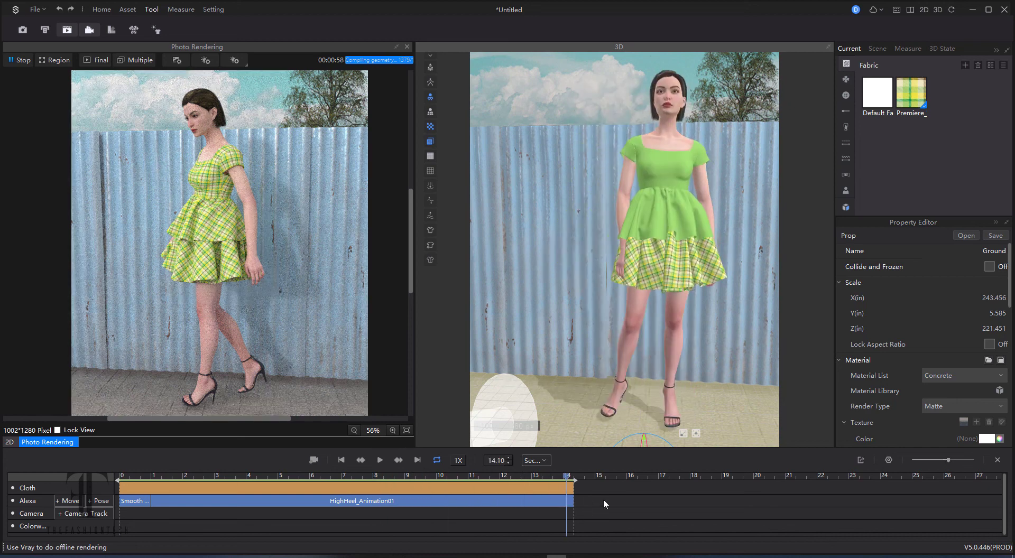
# Set the animation's start time to 1.00 second and refresh the photo rendering with the pose at 0.97 seconds.
pyautogui.click(889, 460)
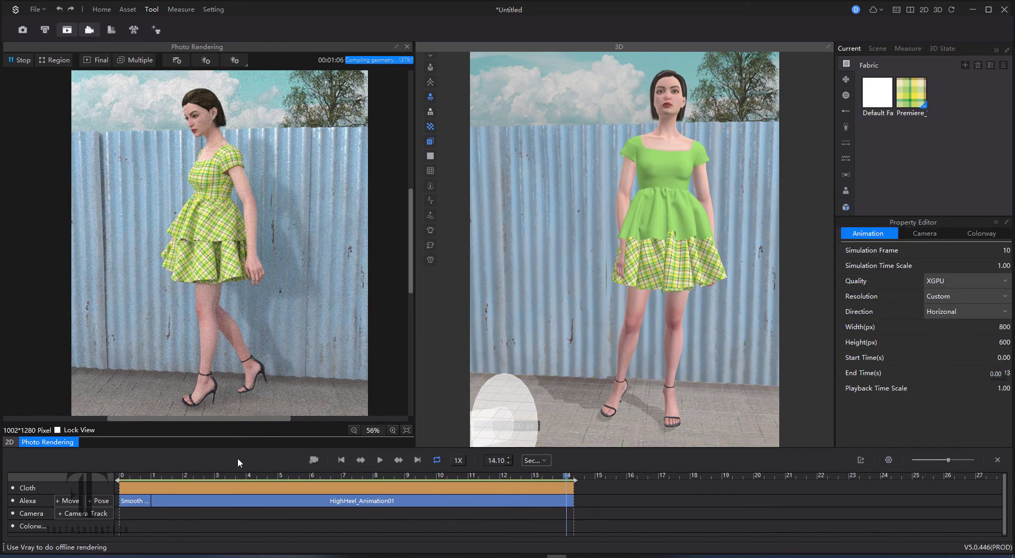
pyautogui.write('1')
pyautogui.press('Return')
pyautogui.click(23, 60)
pyautogui.click(152, 478)
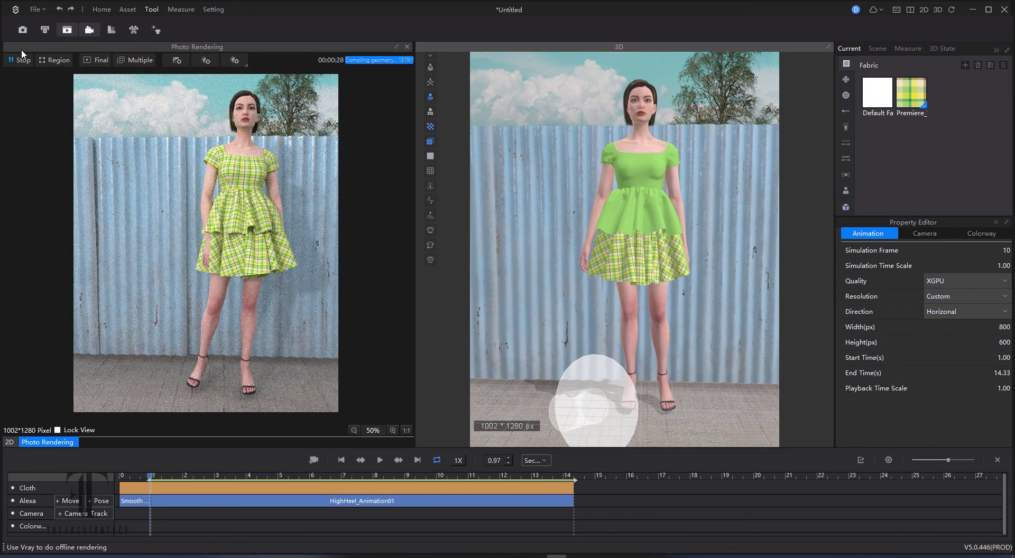
# Export the animation as an MP4 video named ApplePlaid in the Red-Dress2 pictures folder.
pyautogui.click(861, 461)
pyautogui.click(513, 321)
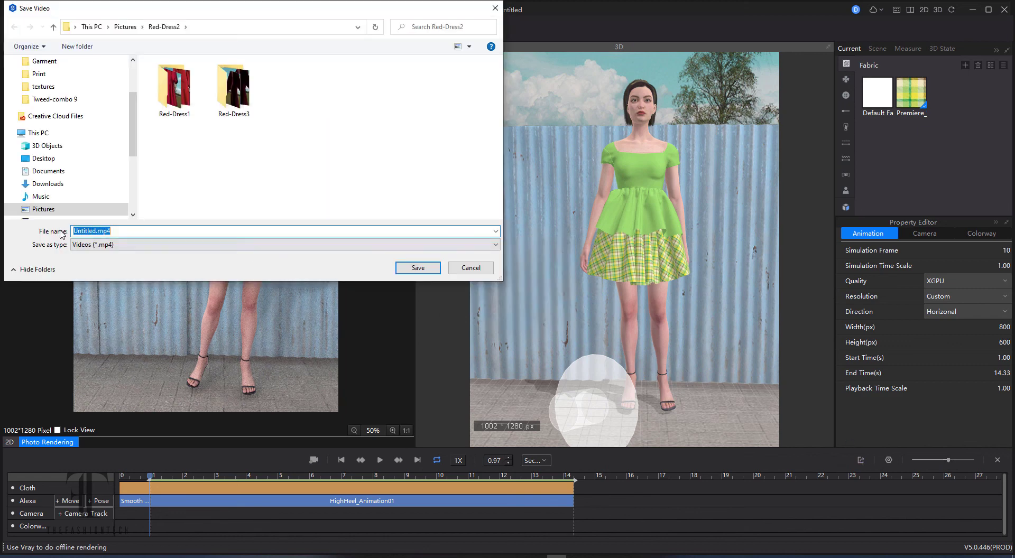
pyautogui.write('ApplePlaid')
pyautogui.press('Return')
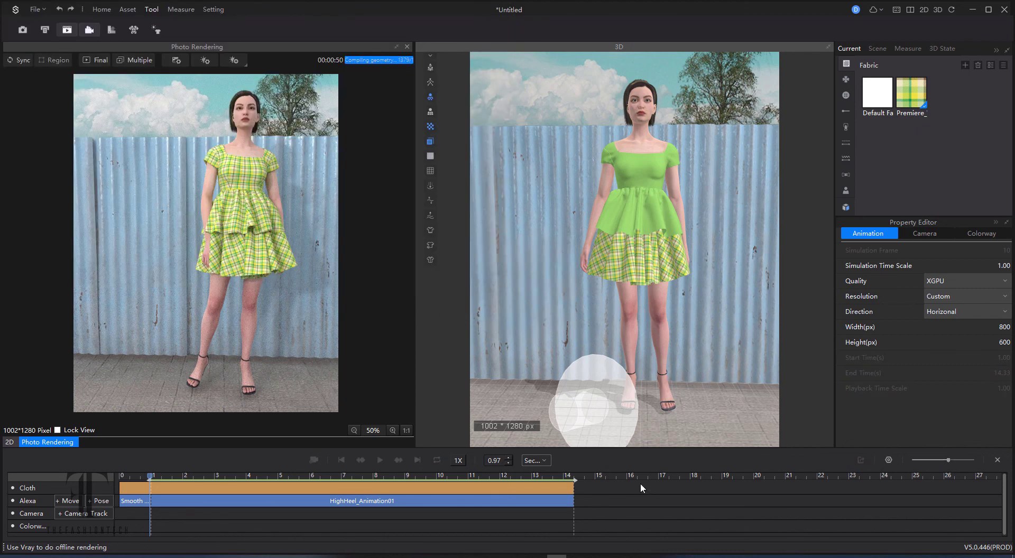